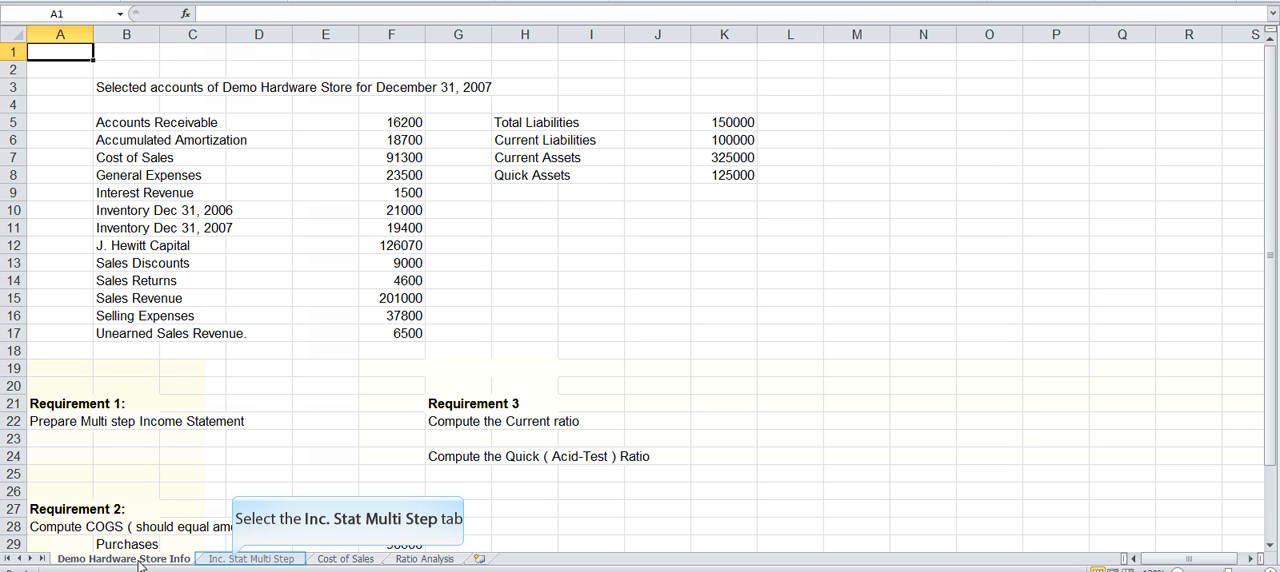
Step: On the Inc. Stat Multi Step sheet, link the Sales revenue amount in G9 to cell F15 of the Demo Hardware Store Info sheet
{"action": "left_click", "coordinate": [234, 560]}
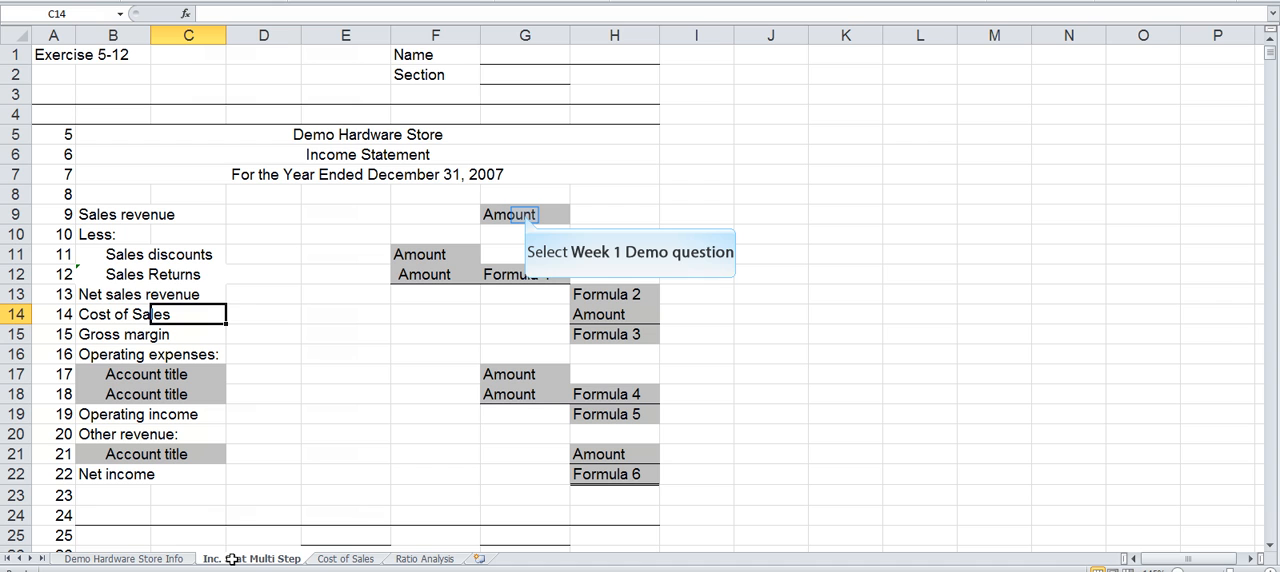
{"action": "left_click", "coordinate": [524, 215]}
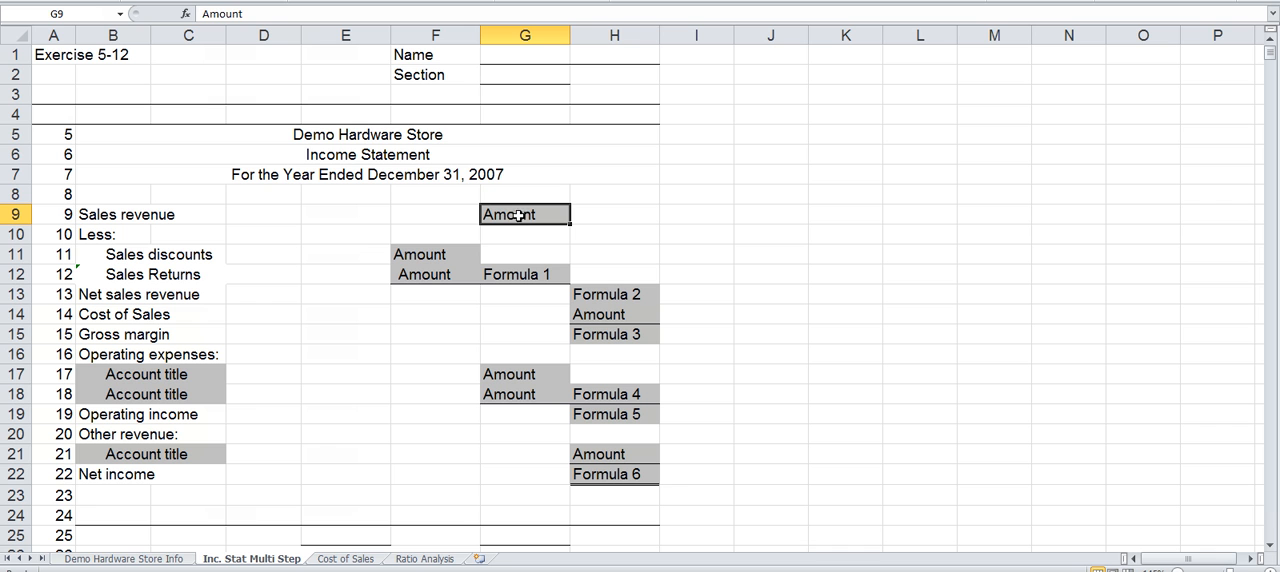
{"action": "type", "text": "="}
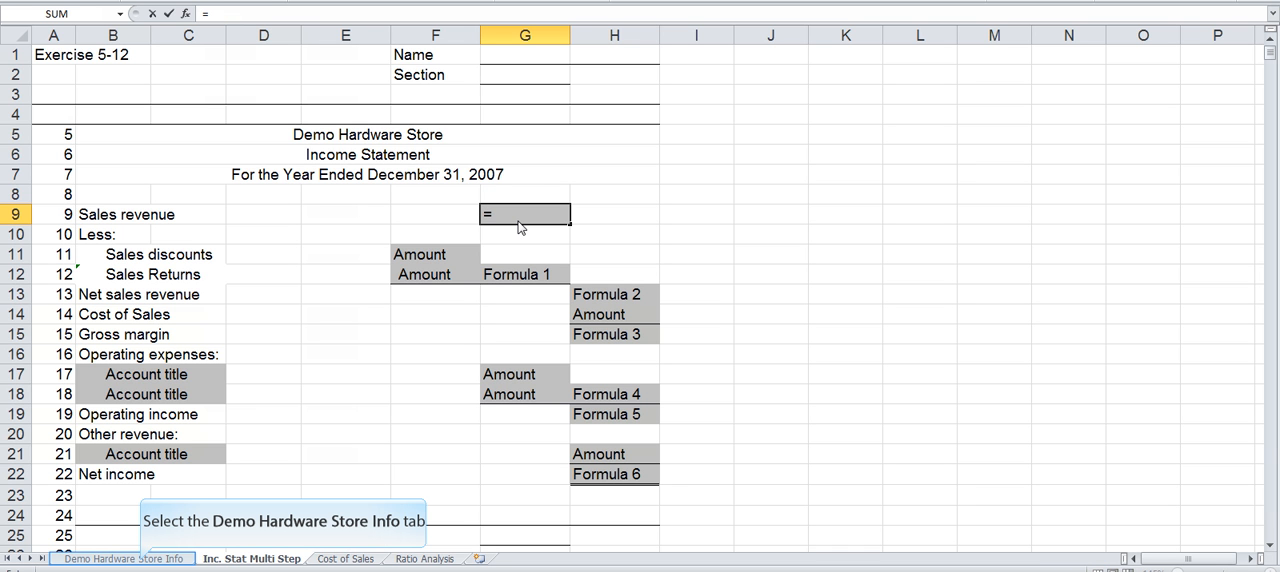
{"action": "left_click", "coordinate": [141, 559]}
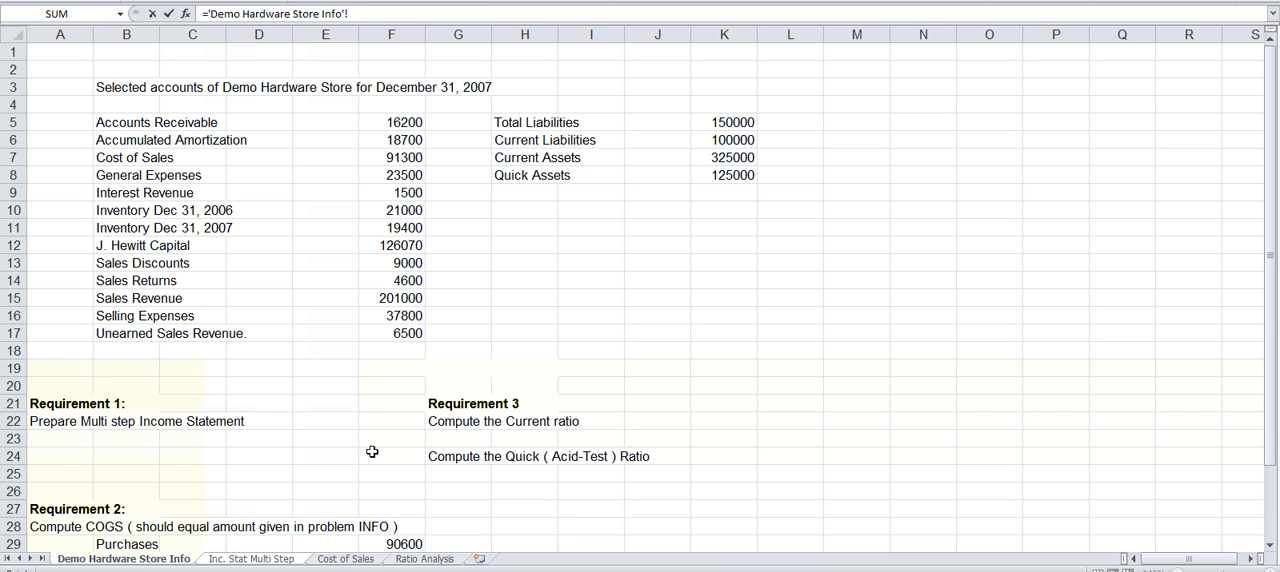
{"action": "left_click", "coordinate": [406, 297]}
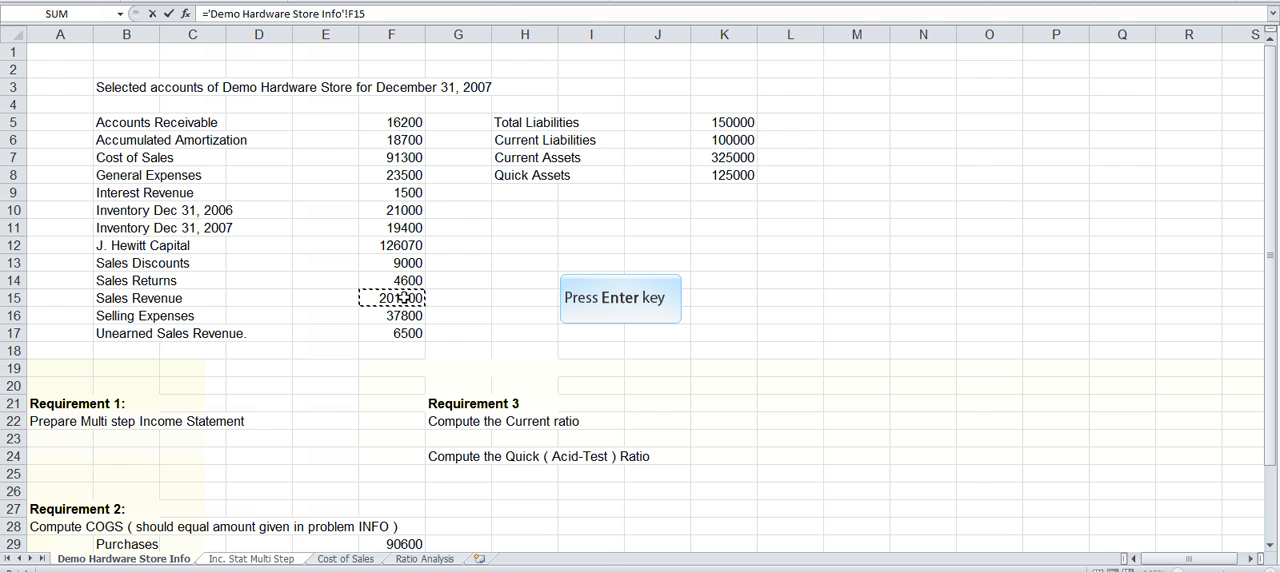
{"action": "key", "text": "Return"}
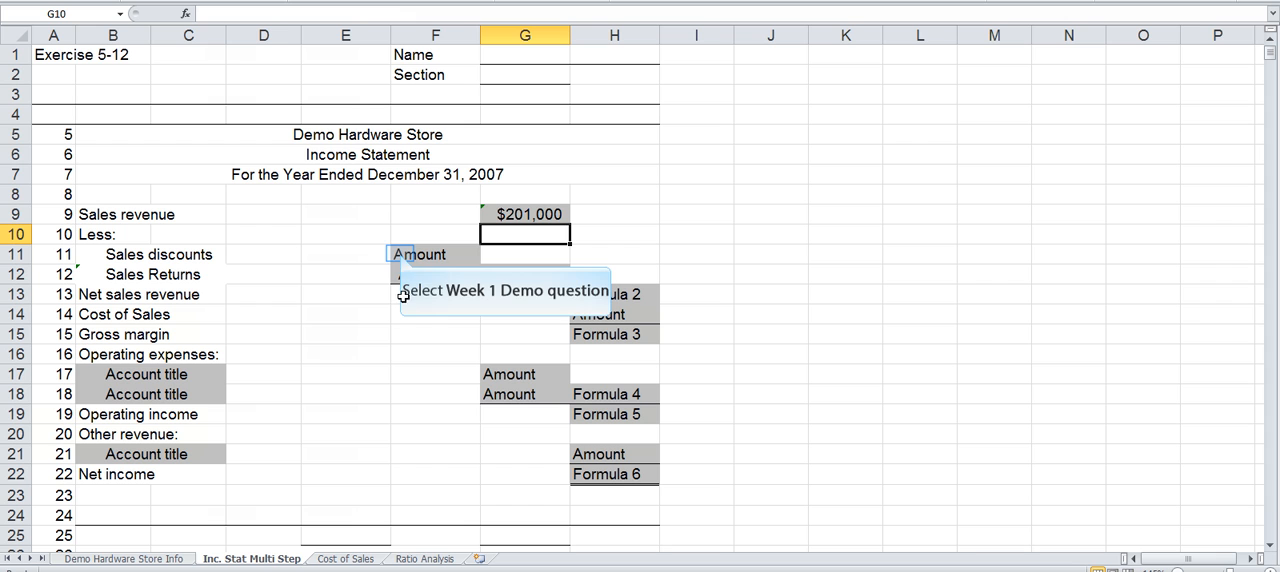
{"action": "left_click", "coordinate": [399, 254]}
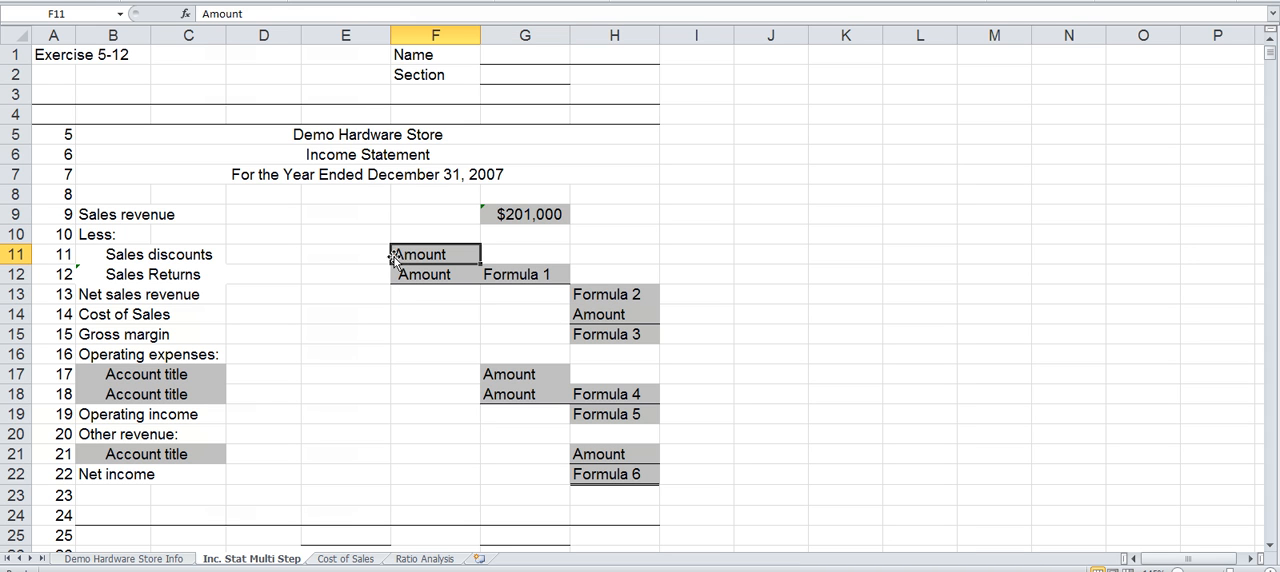
{"action": "type", "text": "="}
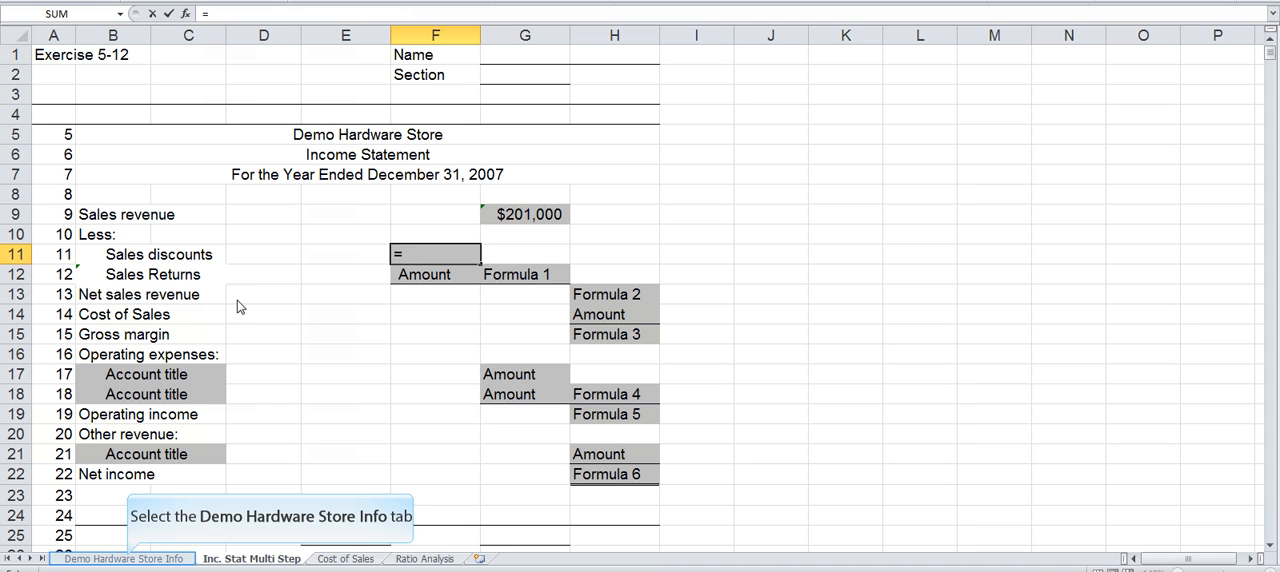
{"action": "left_click", "coordinate": [128, 559]}
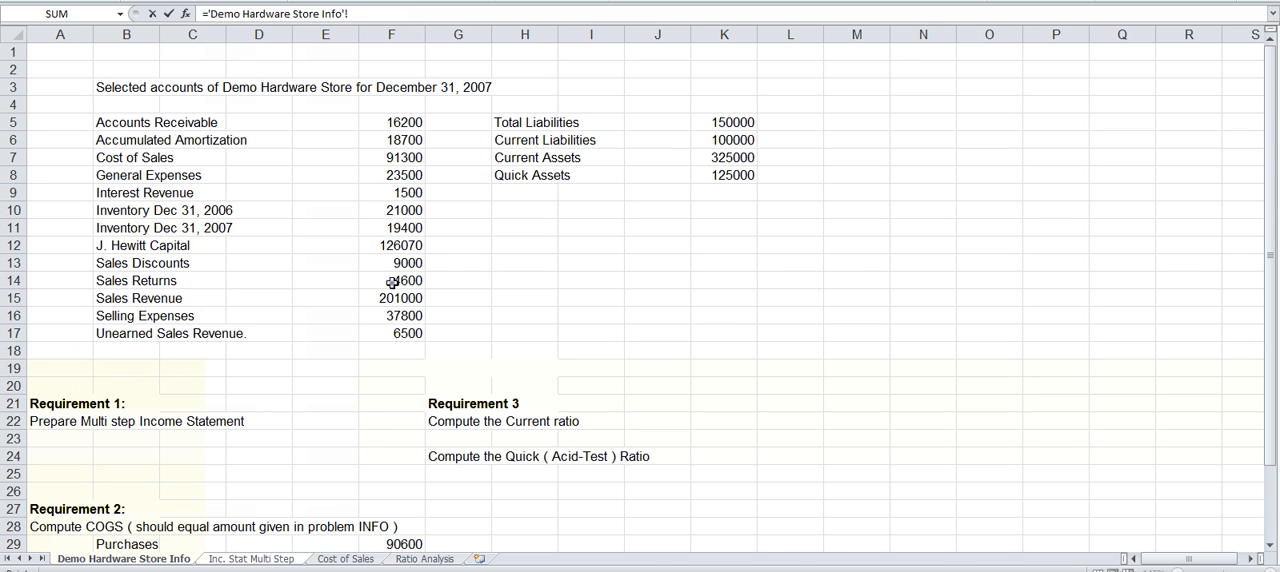
{"action": "left_click", "coordinate": [392, 281]}
{"action": "key", "text": "Return"}
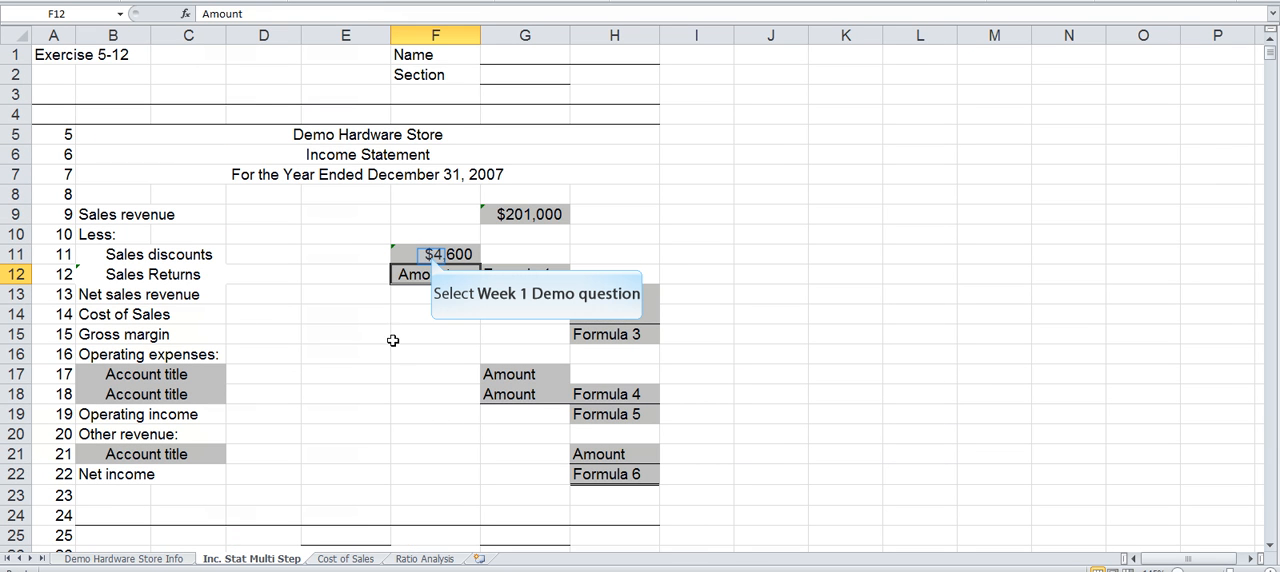
{"action": "left_click", "coordinate": [430, 256]}
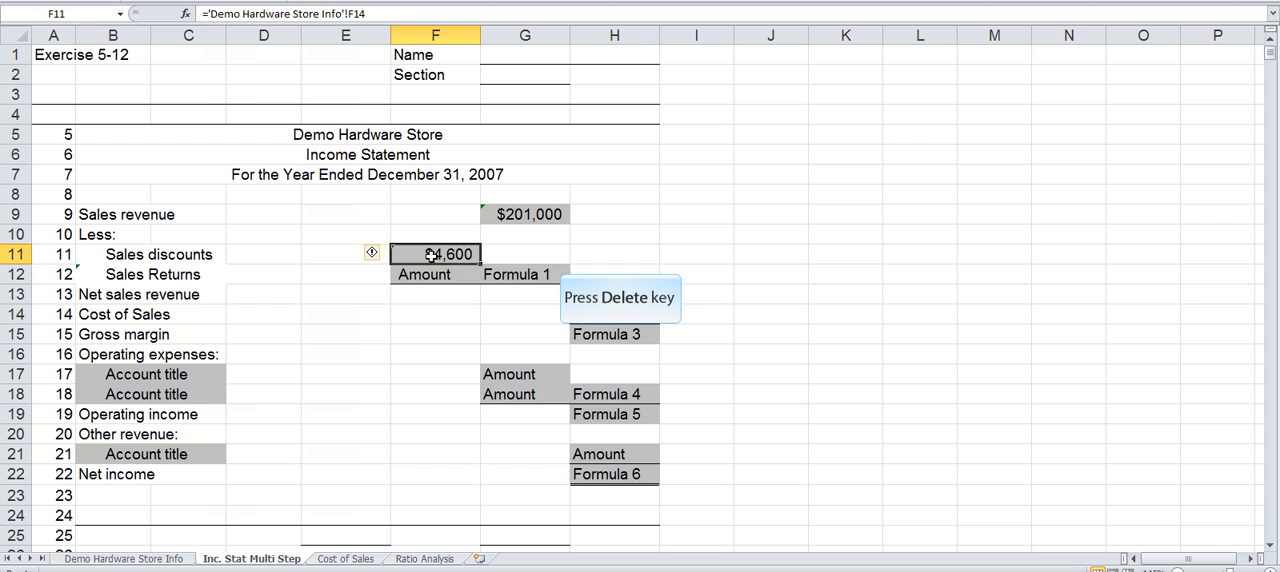
{"action": "key", "text": "Delete"}
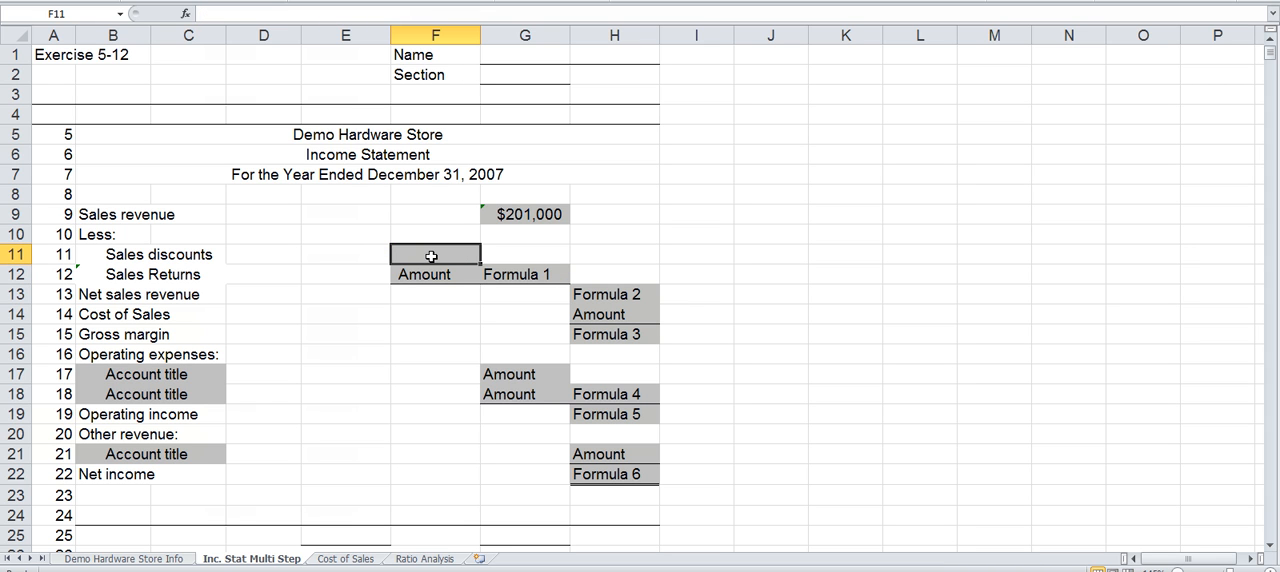
Step: Link the Sales discounts amount in F11 to the Sales Discounts value in F13 of the Demo Hardware Store Info sheet
{"action": "type", "text": "="}
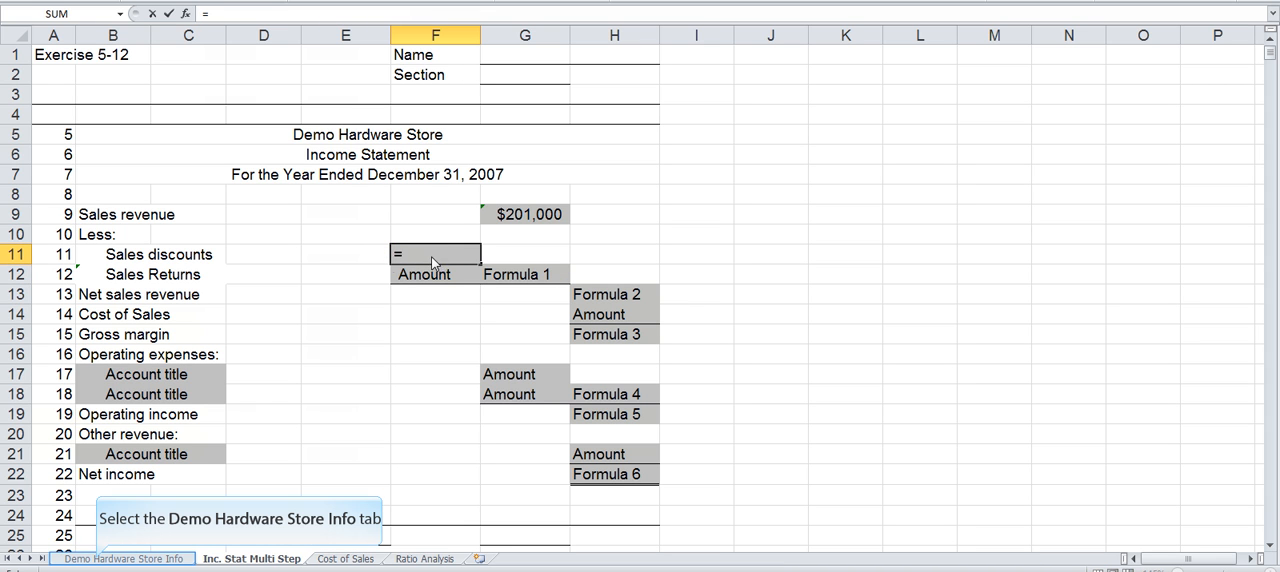
{"action": "left_click", "coordinate": [97, 560]}
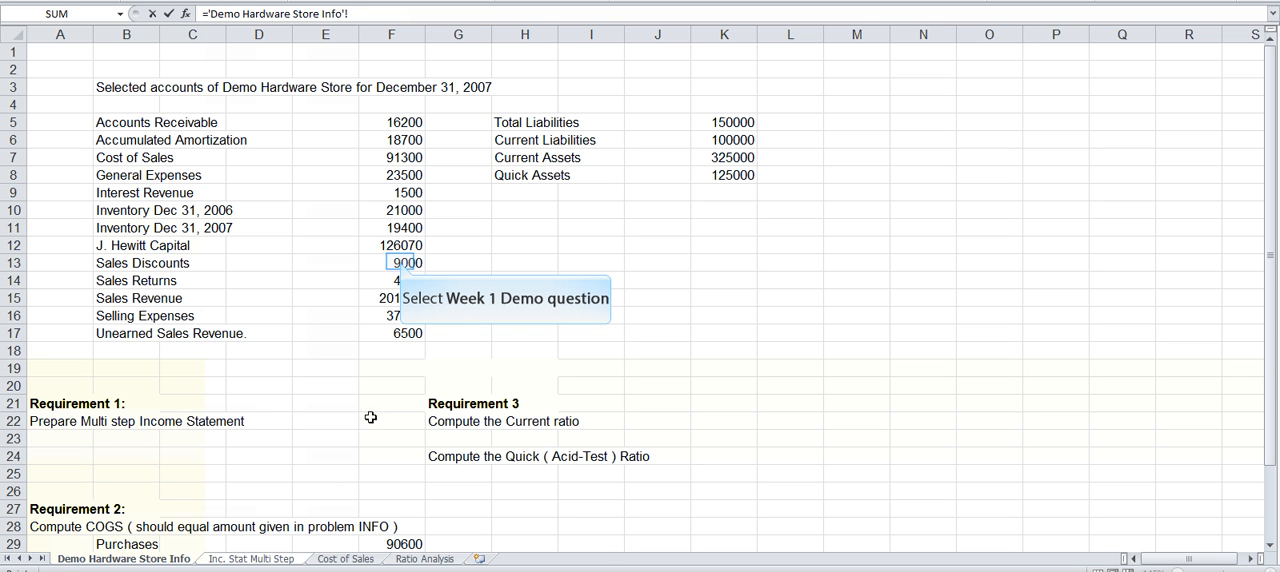
{"action": "left_click", "coordinate": [401, 262]}
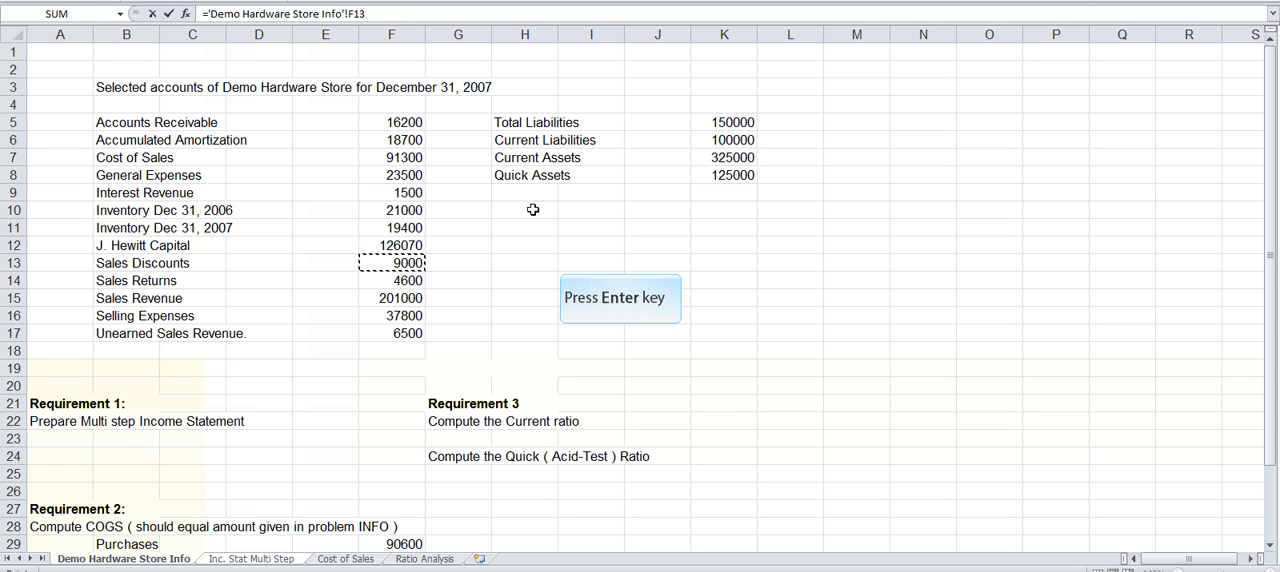
{"action": "key", "text": "Return"}
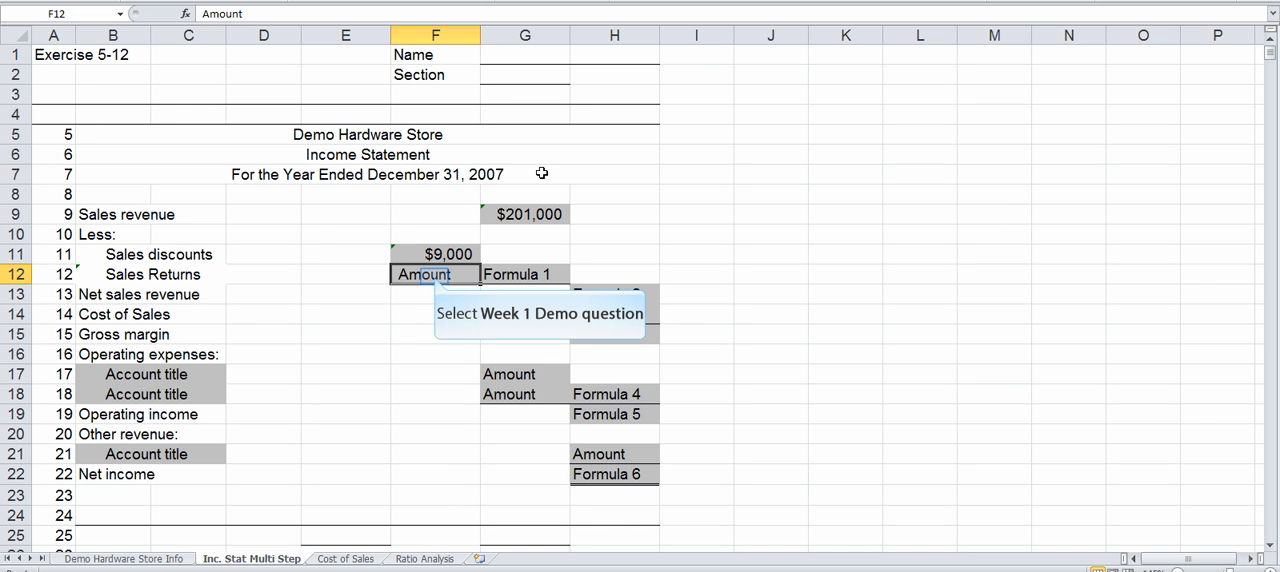
Step: Link the Sales Returns amount in F12 to the Sales Returns value in F14 of the Demo Hardware Store Info sheet
{"action": "left_click", "coordinate": [434, 277]}
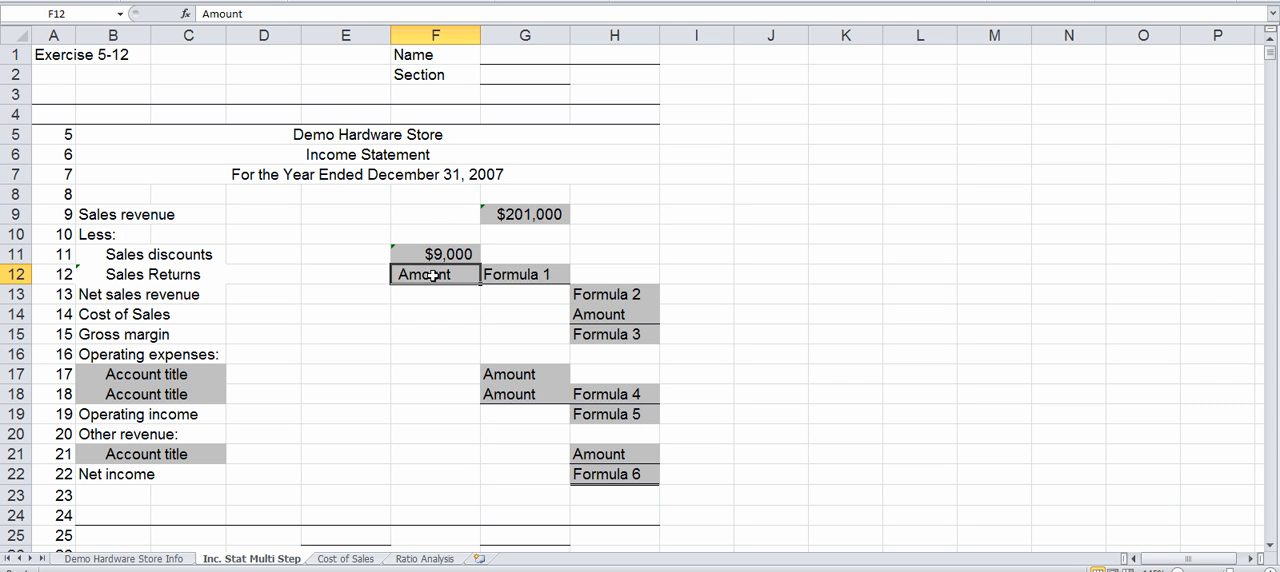
{"action": "type", "text": "="}
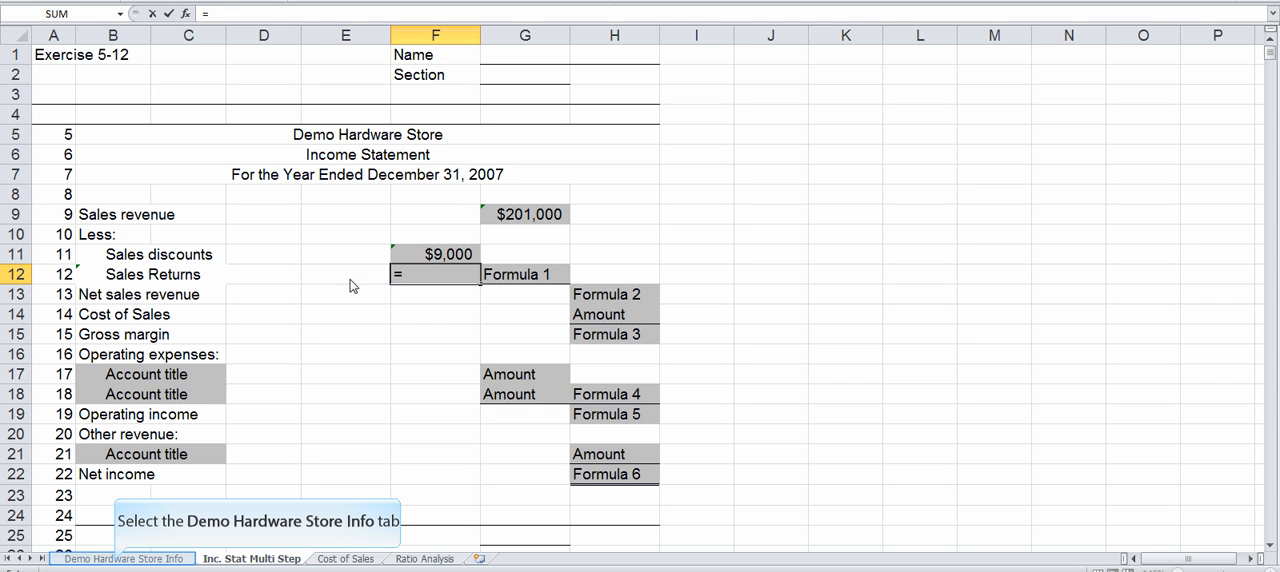
{"action": "left_click", "coordinate": [118, 560]}
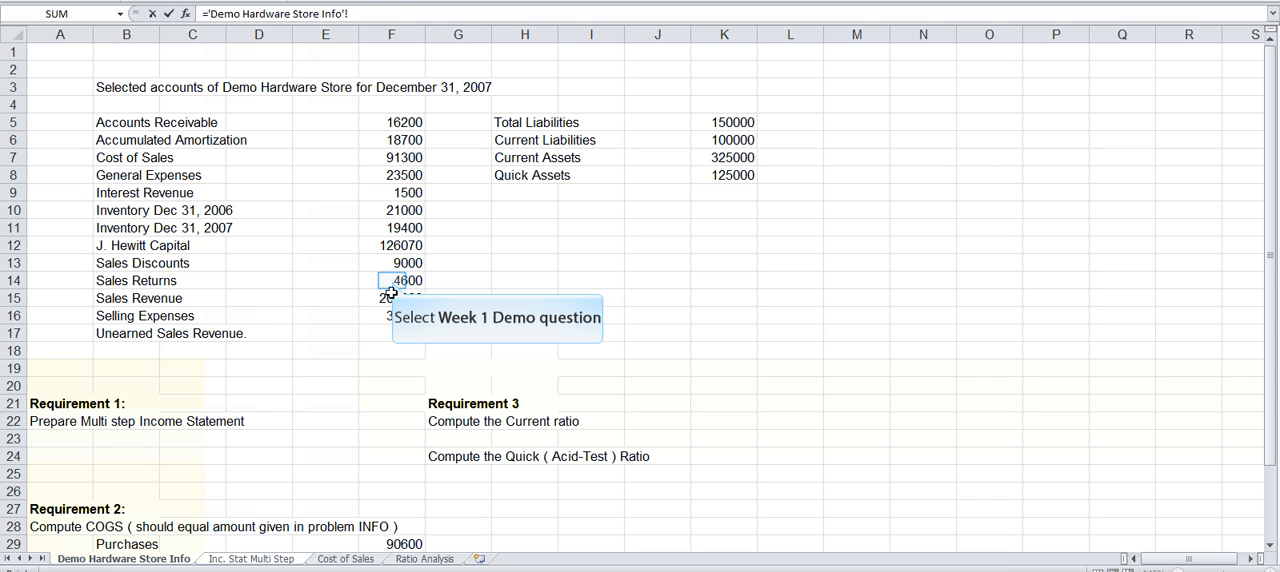
{"action": "left_click", "coordinate": [392, 281]}
{"action": "left_click", "coordinate": [392, 281]}
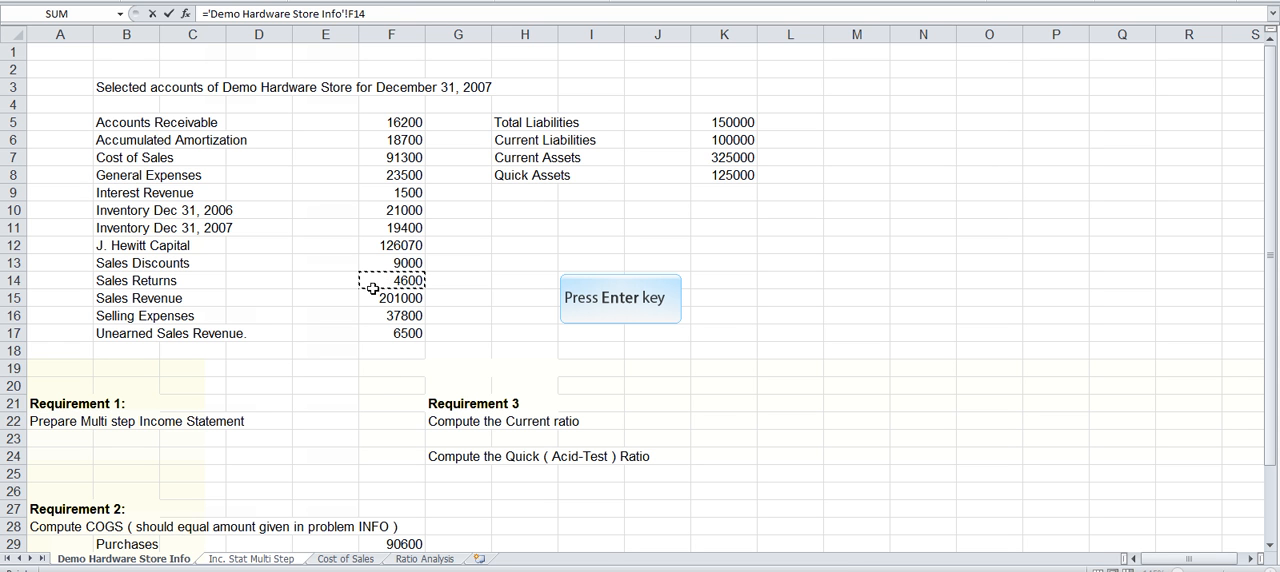
{"action": "key", "text": "Return"}
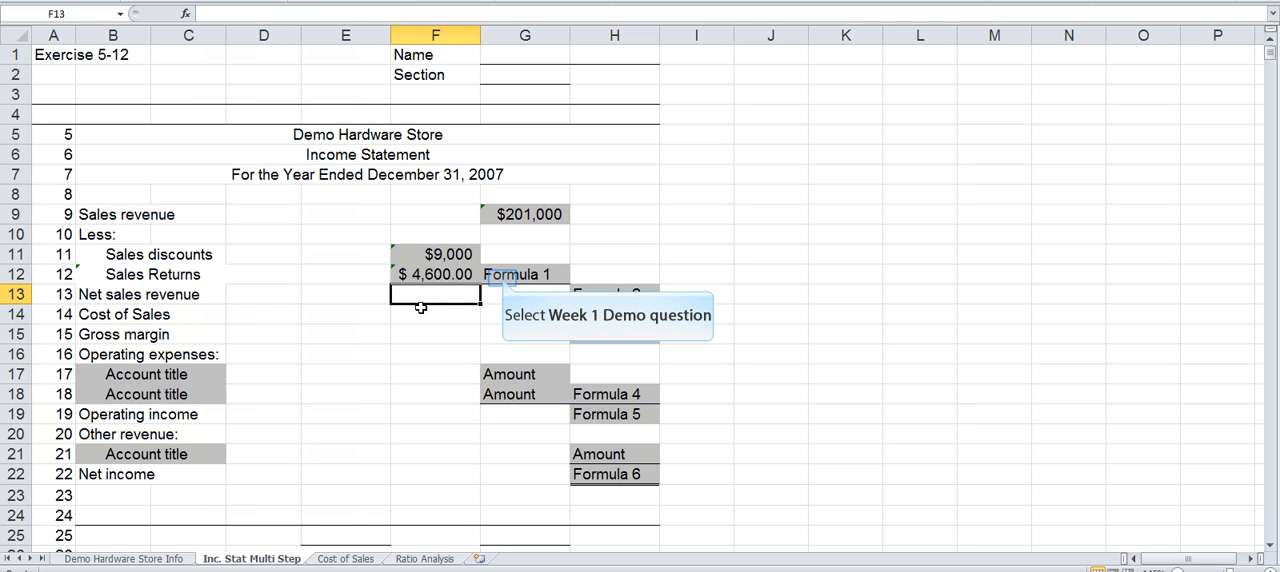
Step: Total the sales discounts and sales returns in G12 with the formula =F11+F12
{"action": "left_click", "coordinate": [502, 278]}
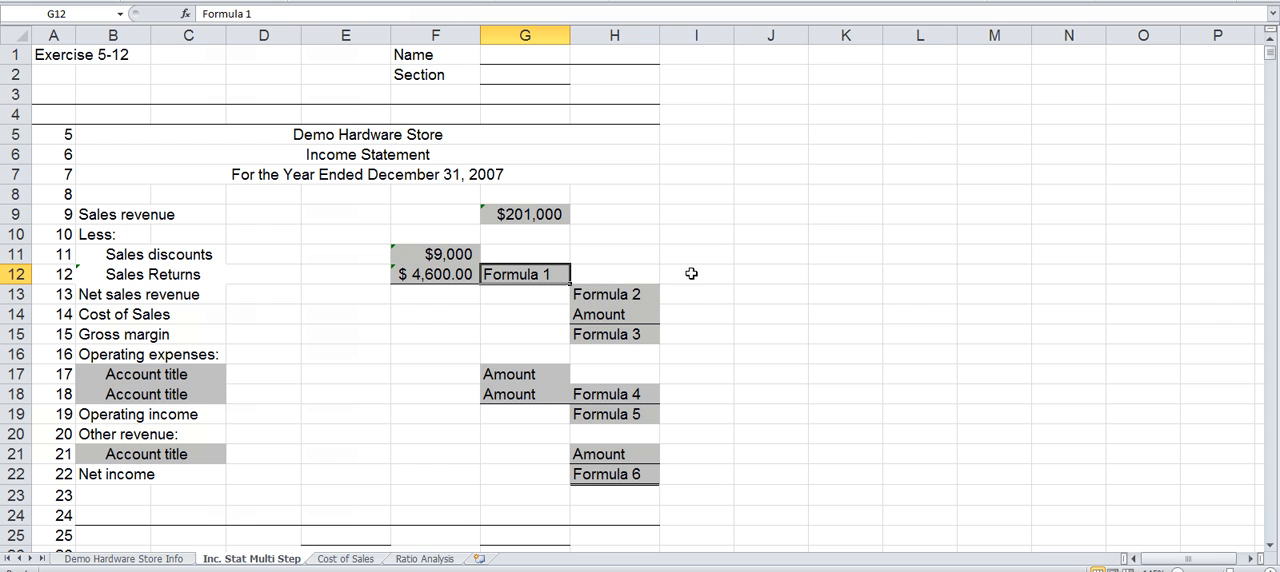
{"action": "type", "text": "="}
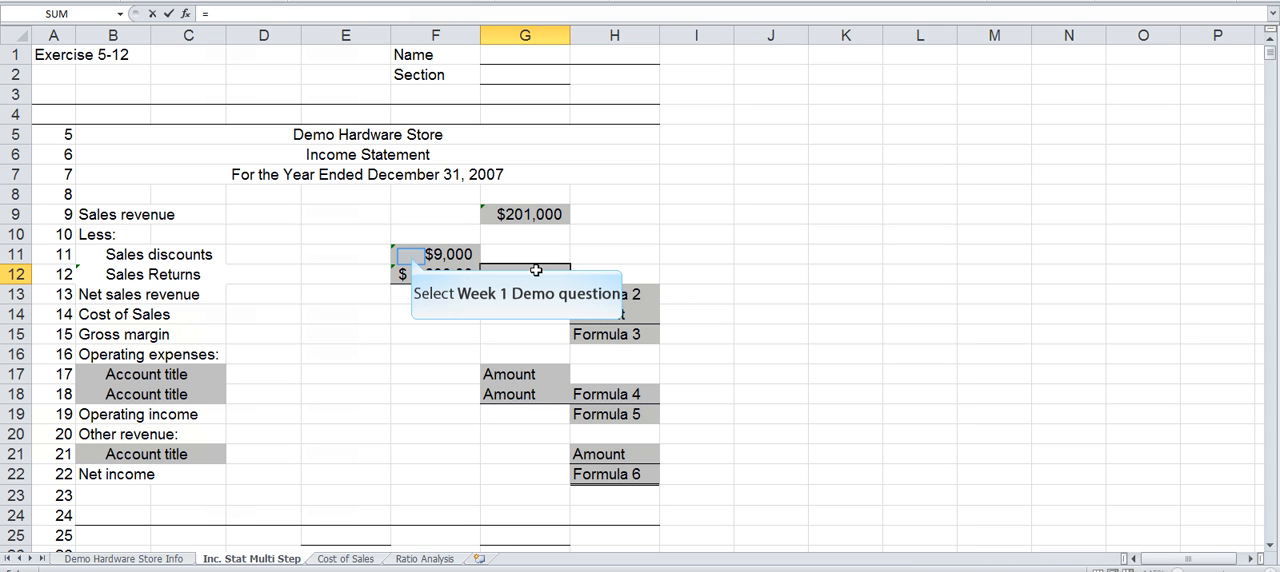
{"action": "left_click", "coordinate": [406, 256]}
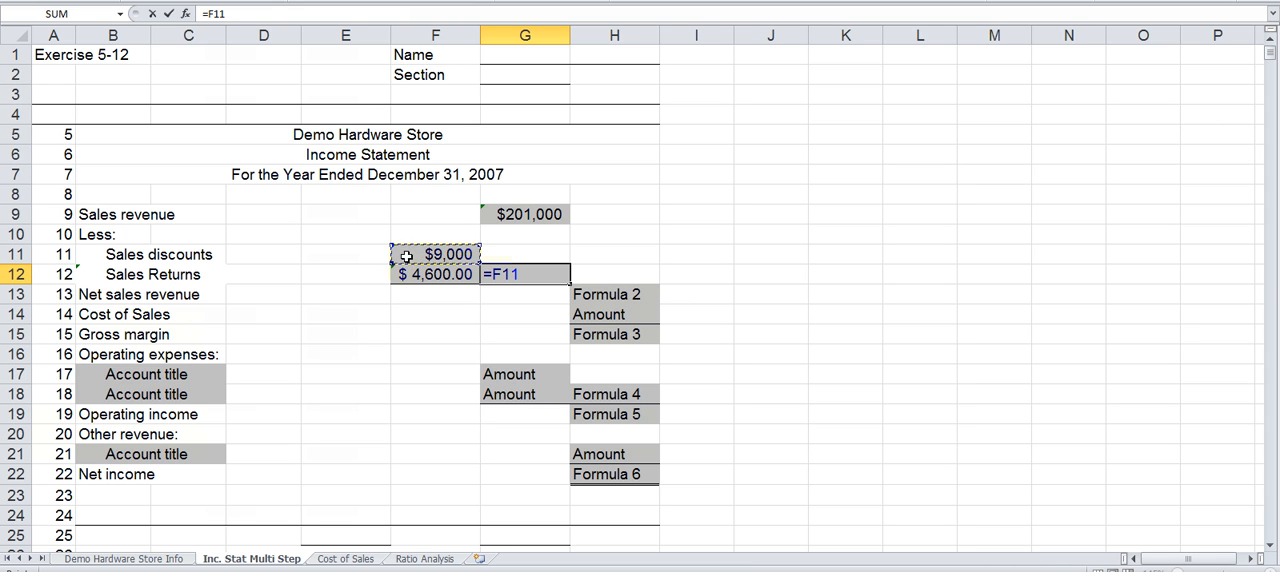
{"action": "type", "text": "+"}
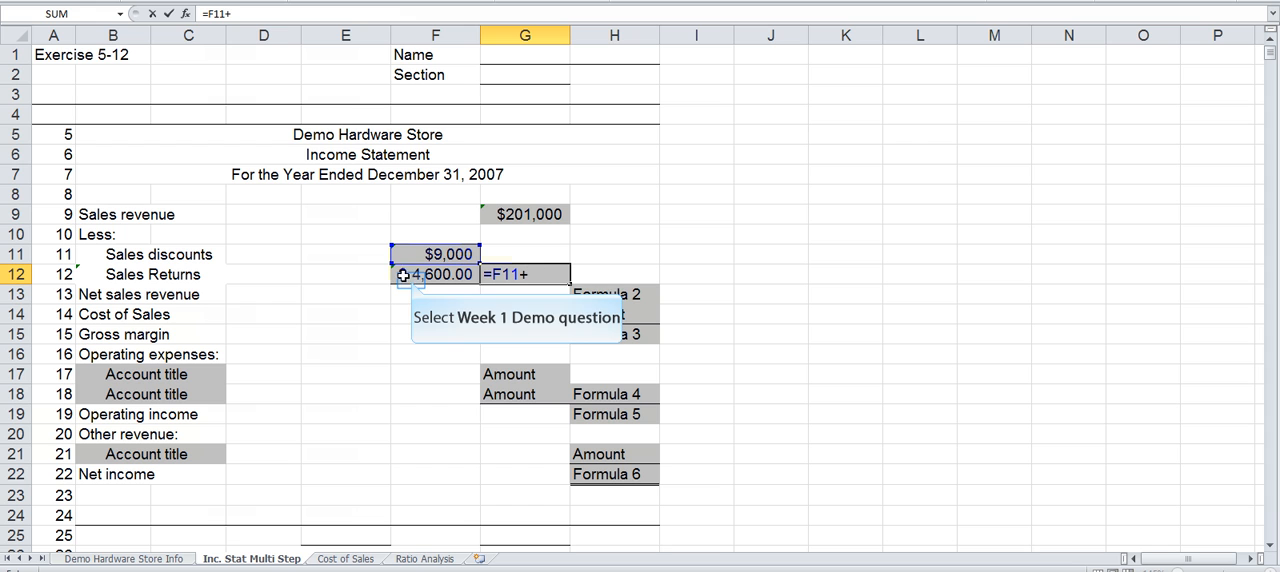
{"action": "left_click", "coordinate": [408, 278]}
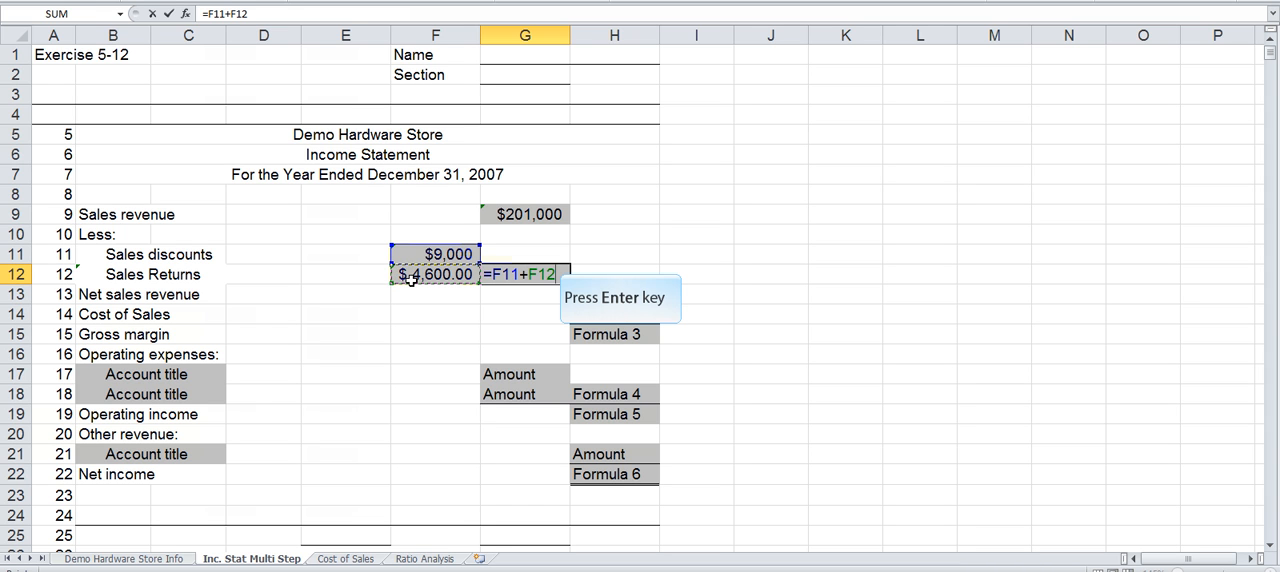
{"action": "key", "text": "Return"}
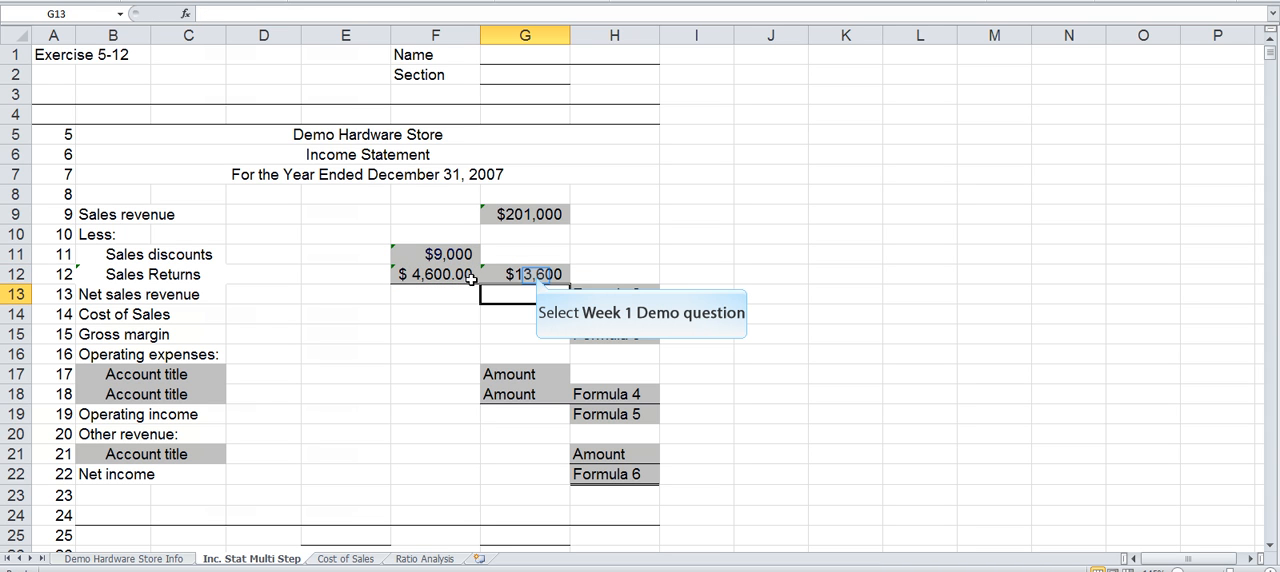
{"action": "left_click", "coordinate": [537, 276]}
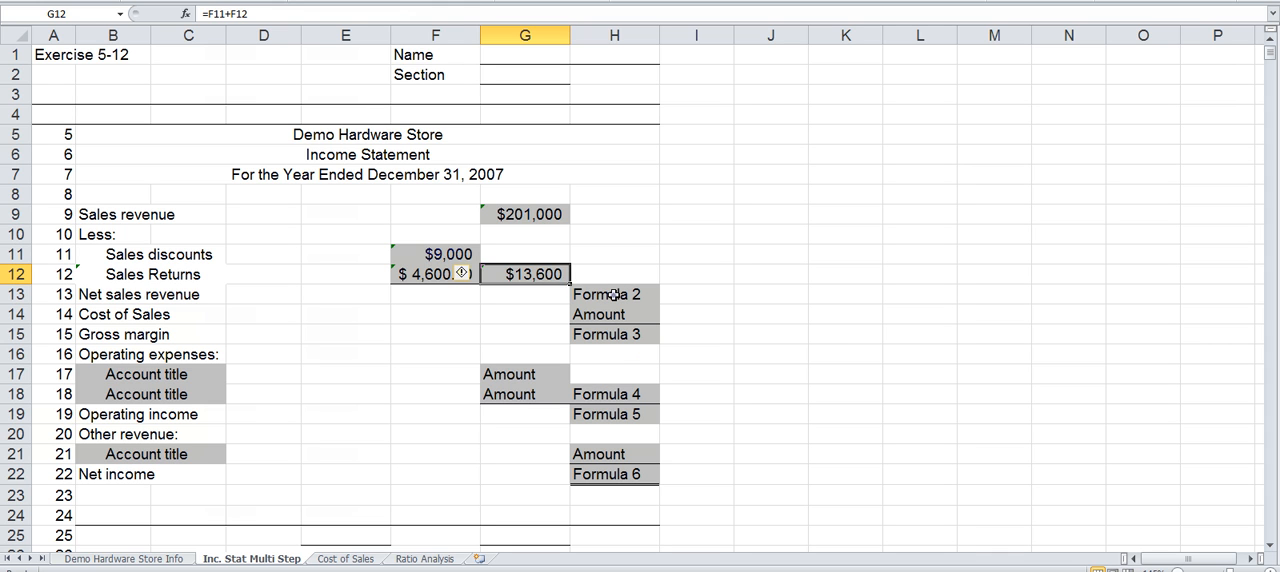
Step: Calculate Net sales revenue in H13 with the formula =G9-G12
{"action": "left_click", "coordinate": [613, 294]}
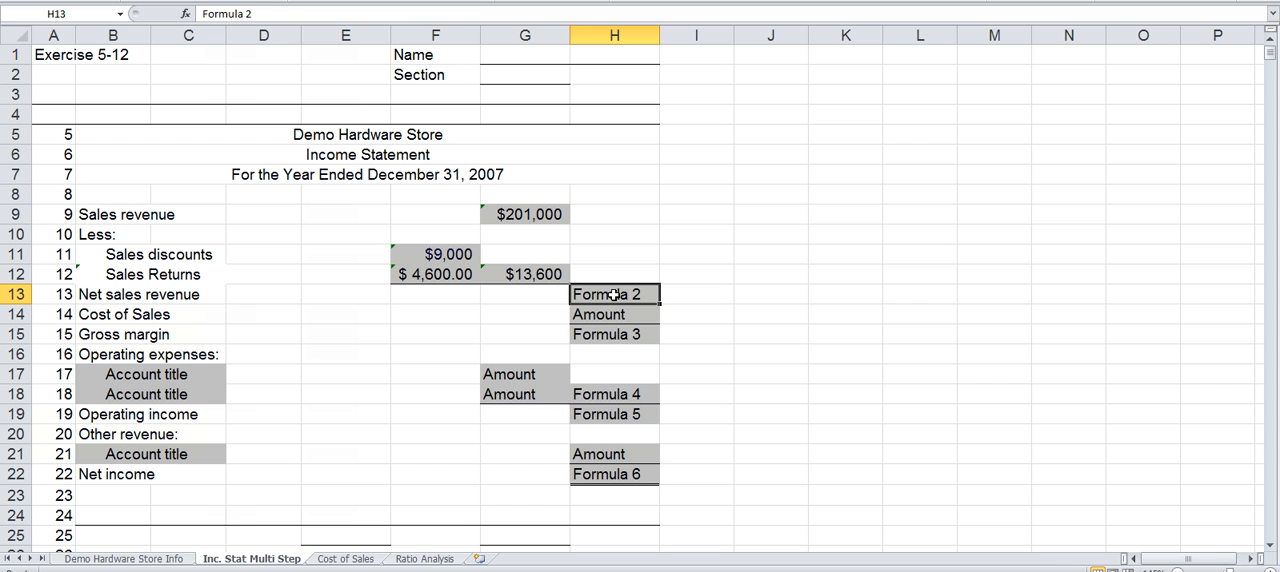
{"action": "type", "text": "="}
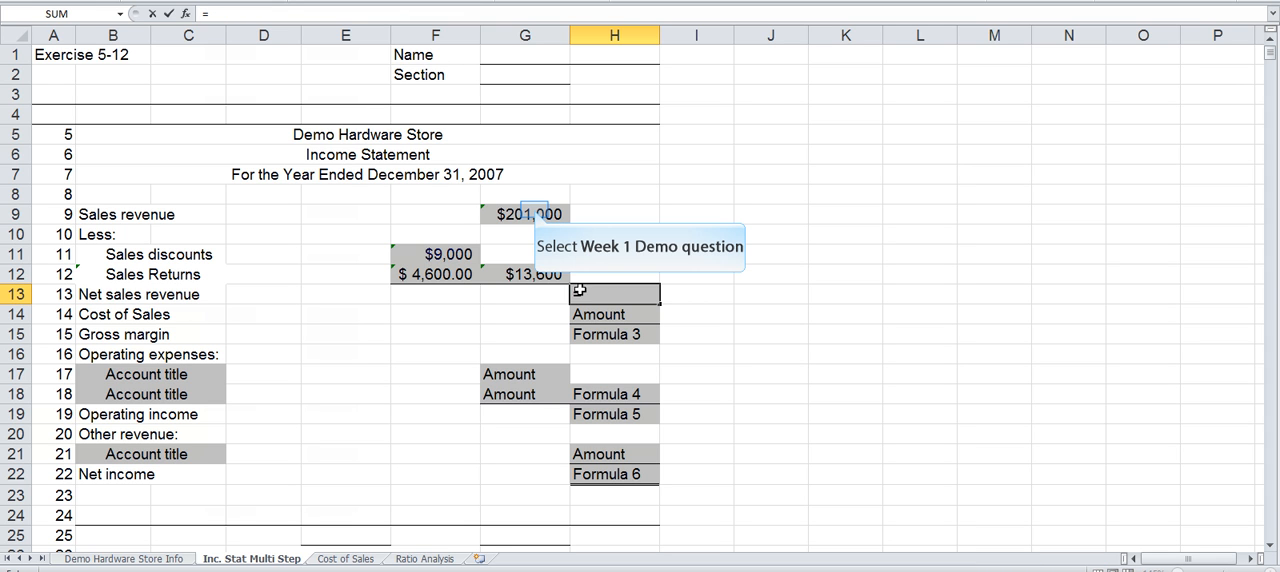
{"action": "left_click", "coordinate": [535, 212]}
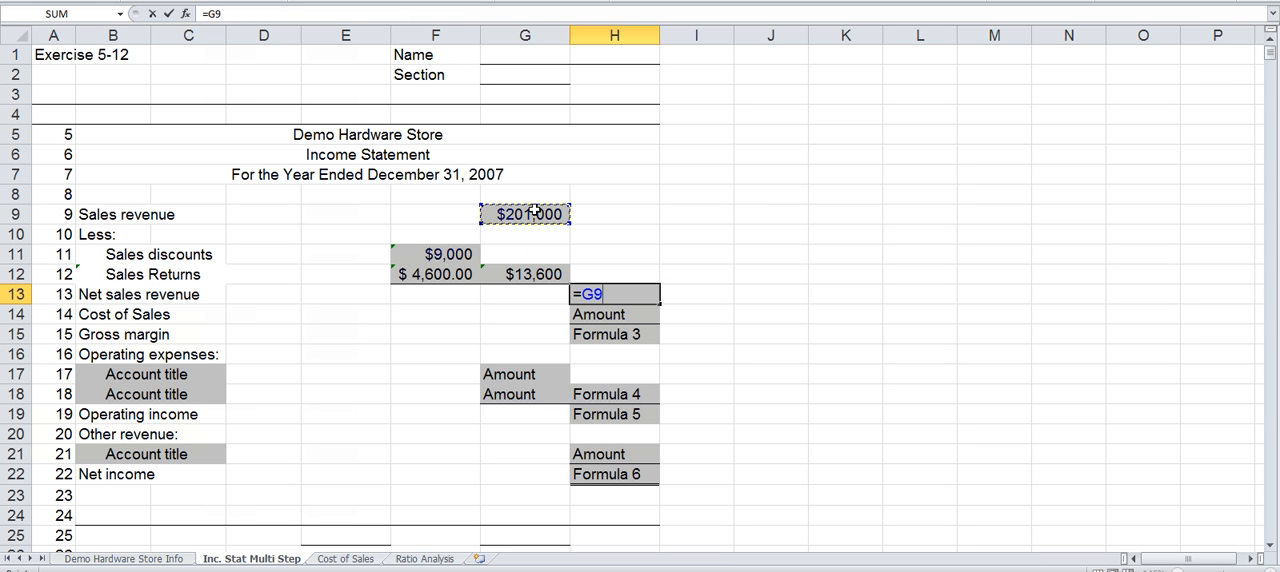
{"action": "type", "text": "-"}
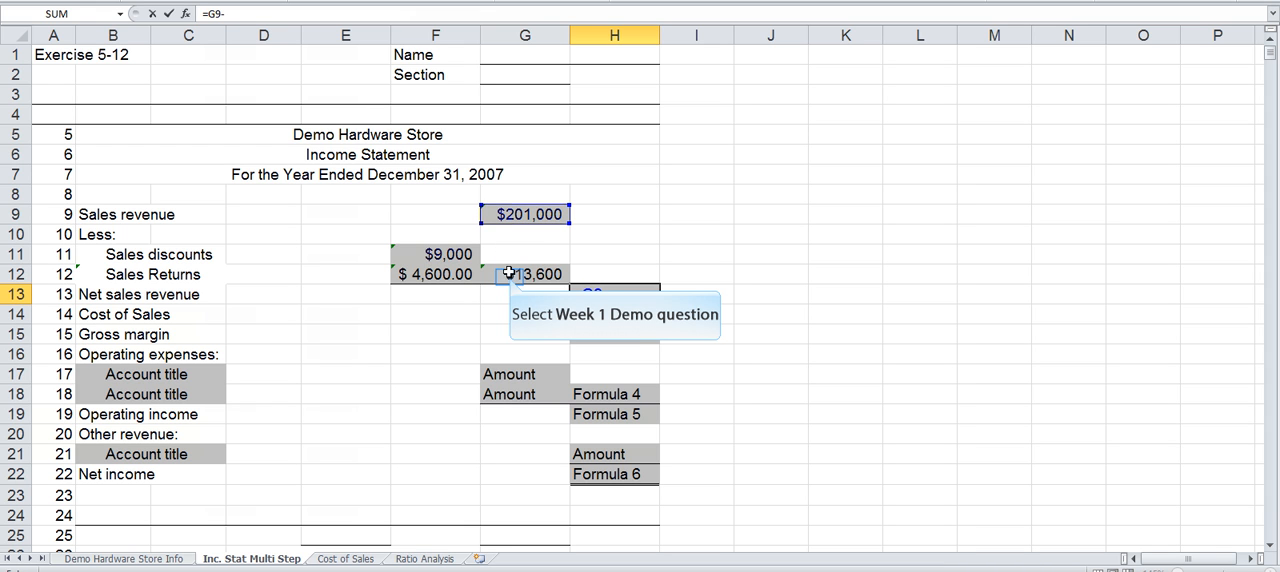
{"action": "left_click", "coordinate": [509, 274]}
{"action": "key", "text": "Return"}
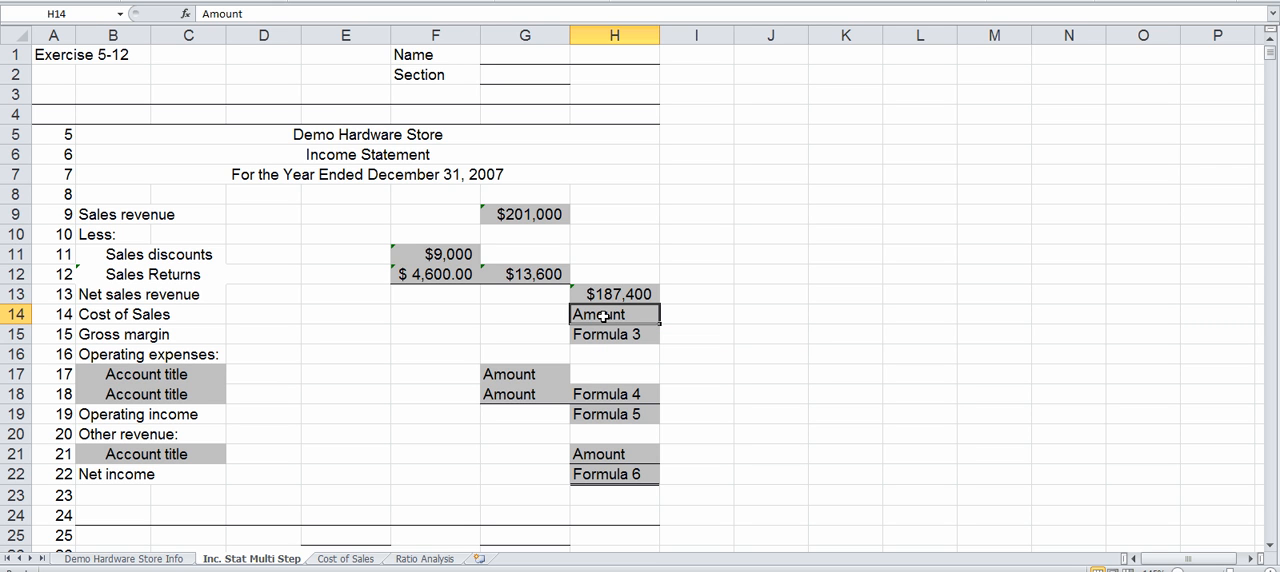
Step: Link the Cost of Sales amount in H14 to the Cost of Sales value in F7 of the Demo Hardware Store Info sheet
{"action": "type", "text": "="}
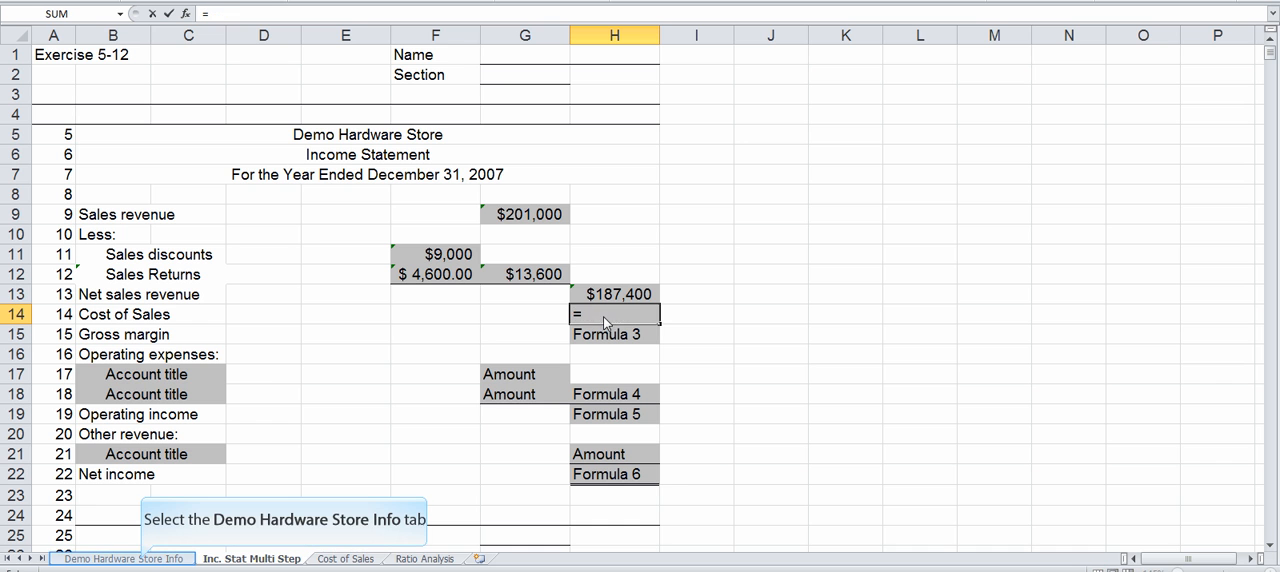
{"action": "left_click", "coordinate": [141, 560]}
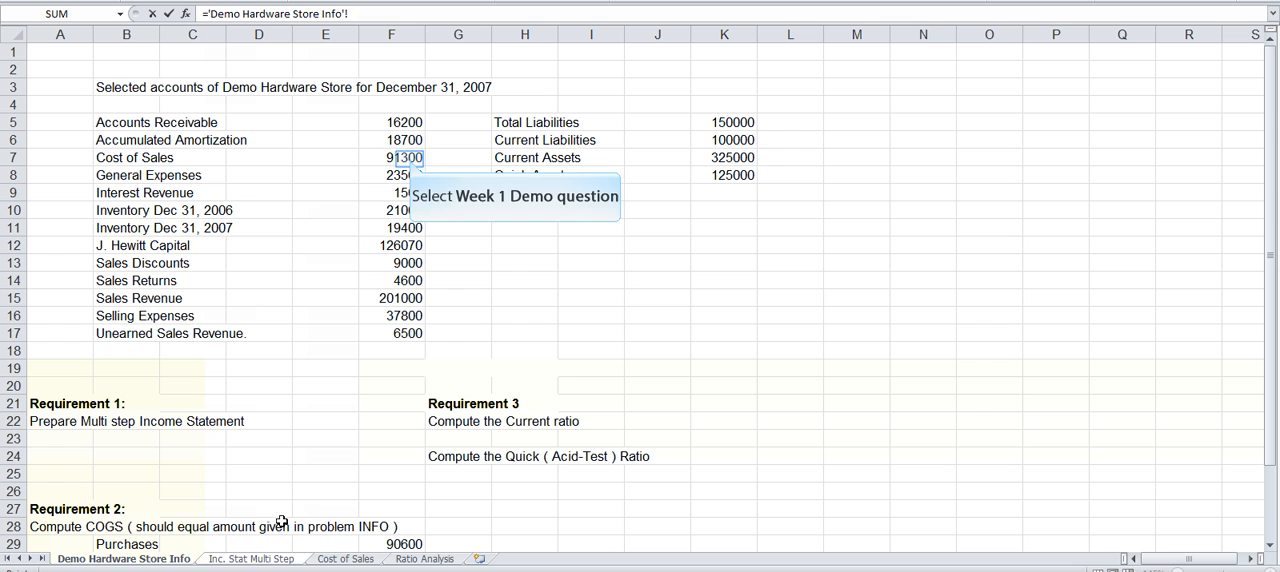
{"action": "left_click", "coordinate": [410, 158]}
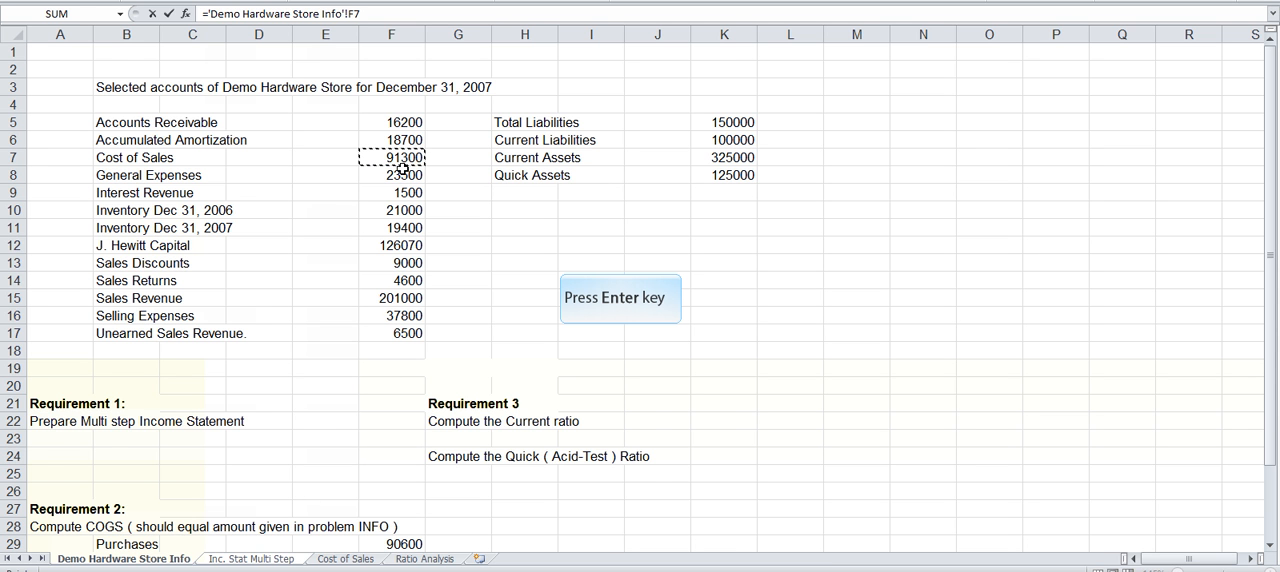
{"action": "key", "text": "Return"}
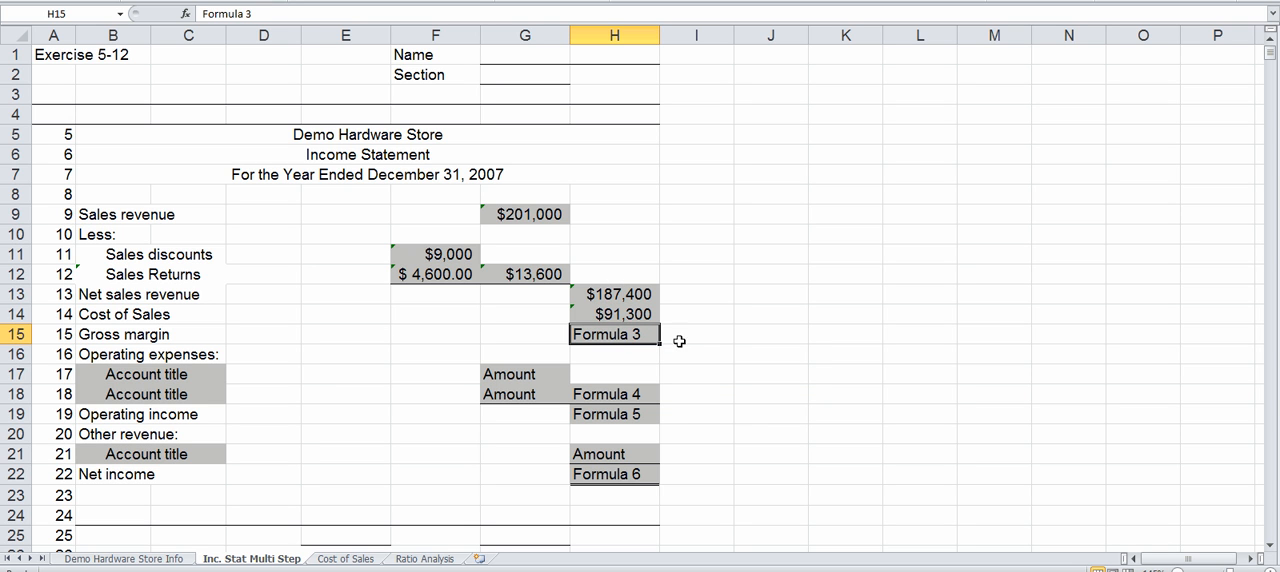
Step: Calculate Gross margin in H15 with the formula =H13-H14
{"action": "type", "text": "="}
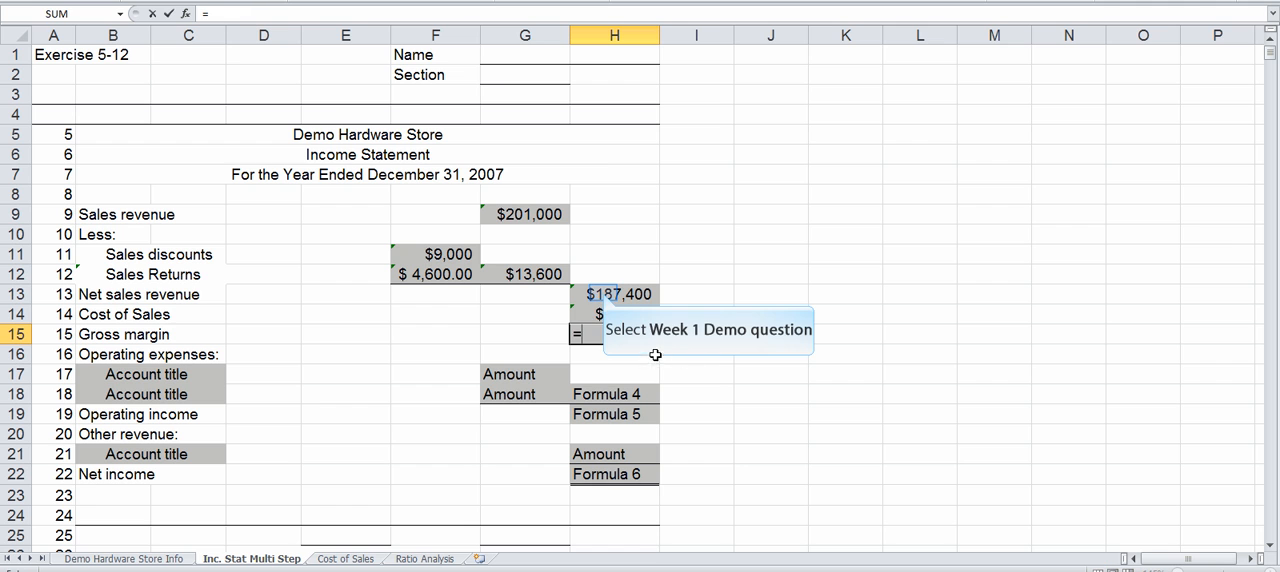
{"action": "left_click", "coordinate": [604, 294]}
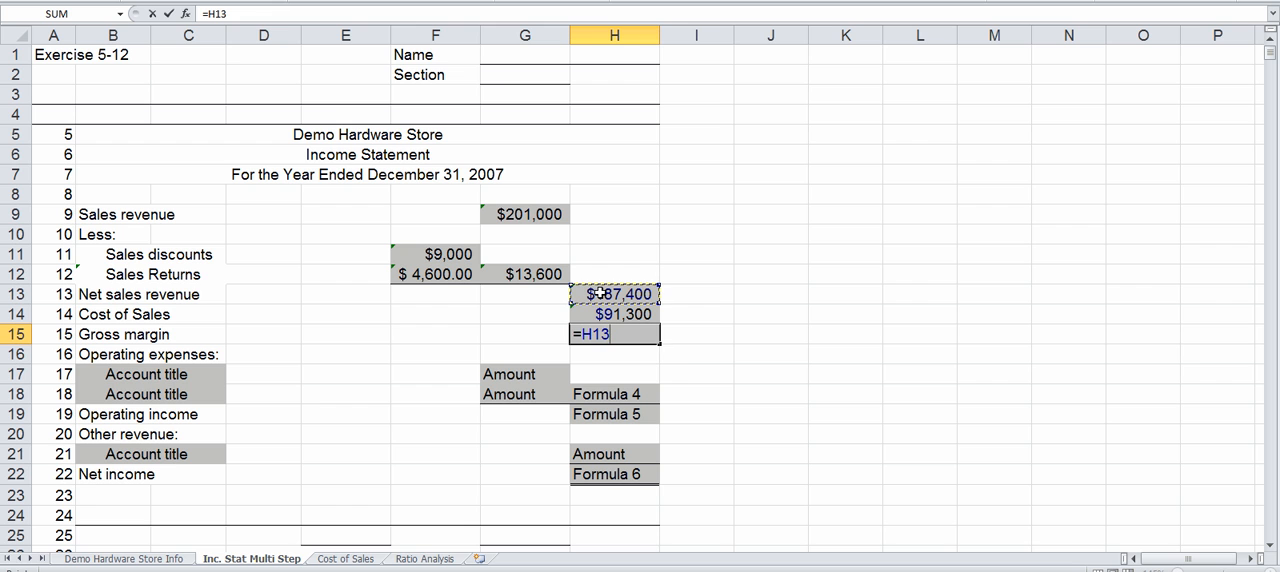
{"action": "type", "text": "-"}
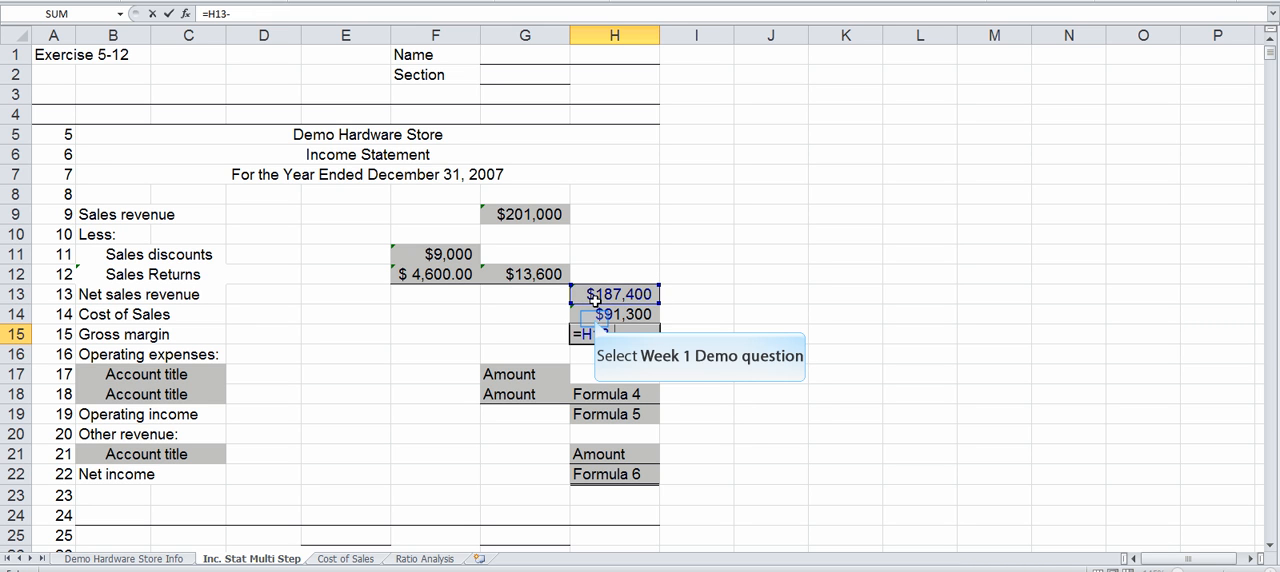
{"action": "left_click", "coordinate": [594, 317]}
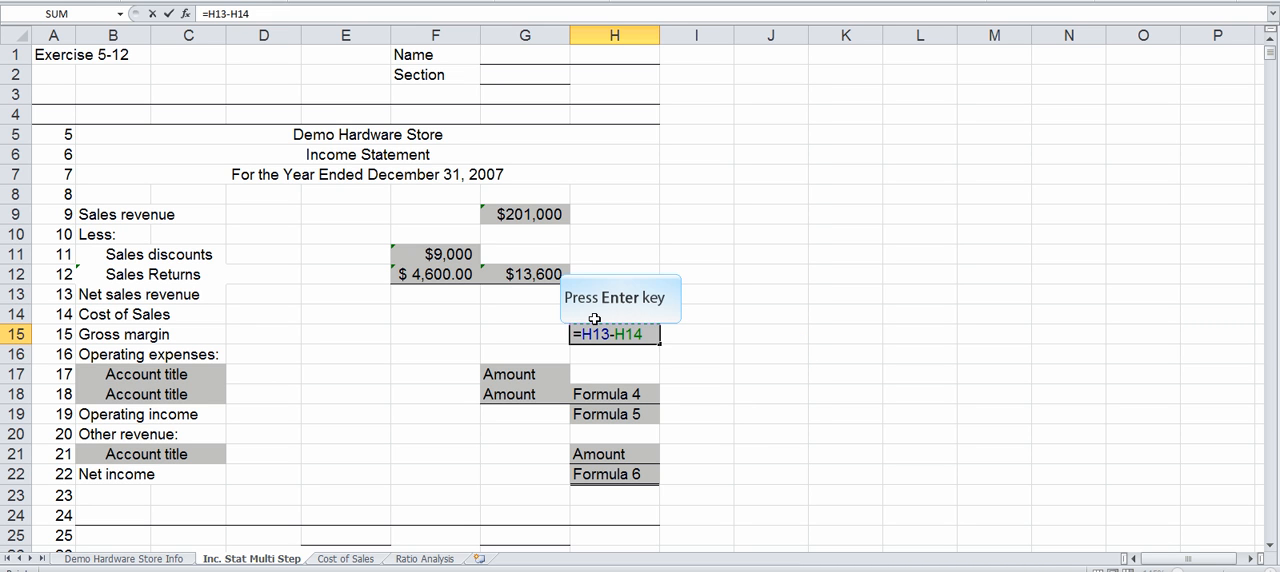
{"action": "key", "text": "Return"}
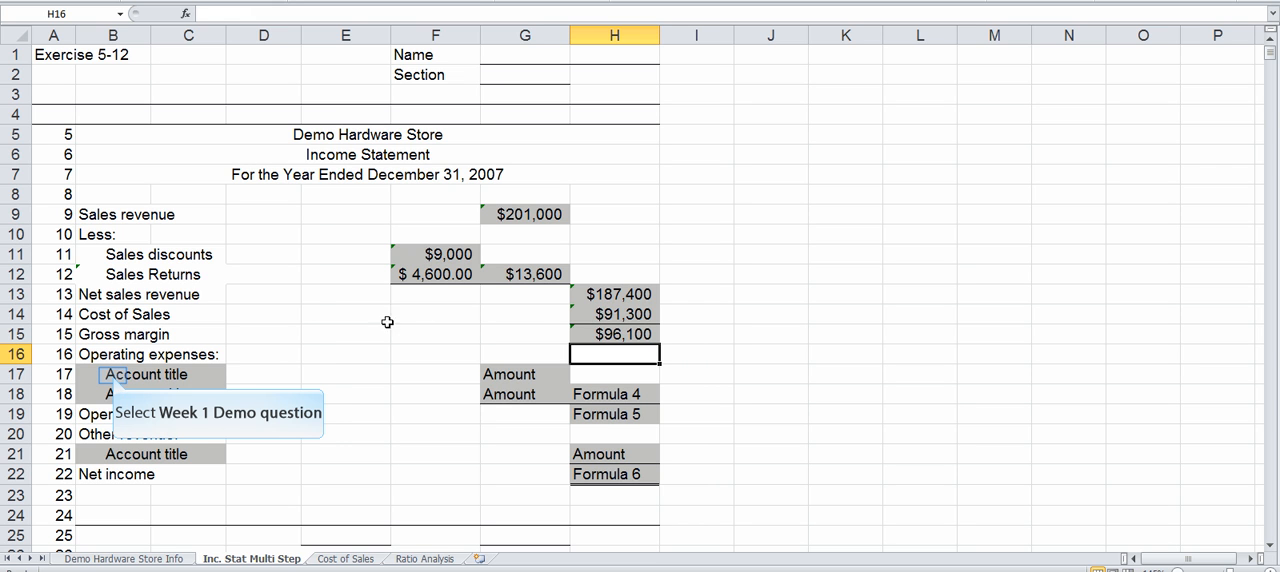
Step: Link the first operating expense title in B17 to the Selling Expenses label in B16 of the Demo Hardware Store Info sheet
{"action": "left_click", "coordinate": [112, 375]}
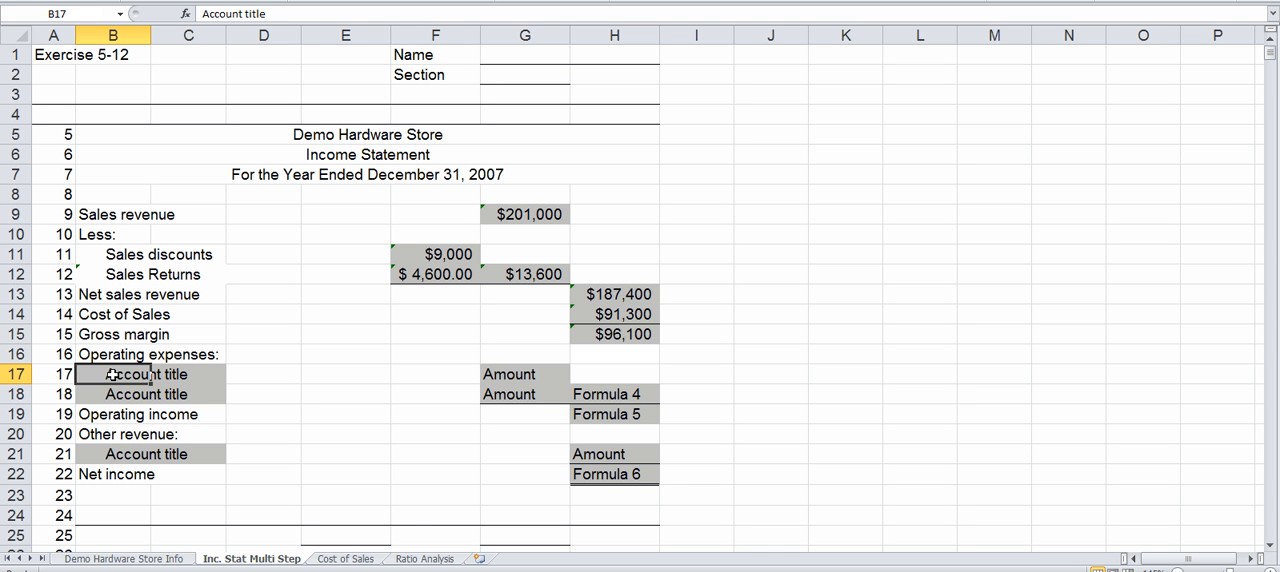
{"action": "type", "text": "="}
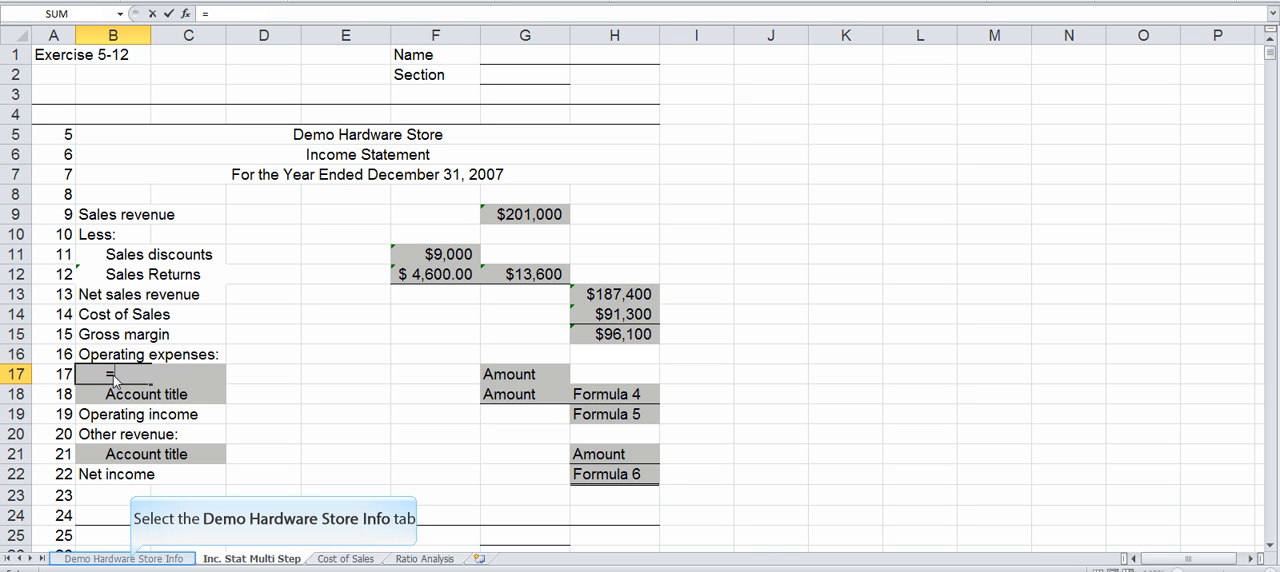
{"action": "left_click", "coordinate": [130, 559]}
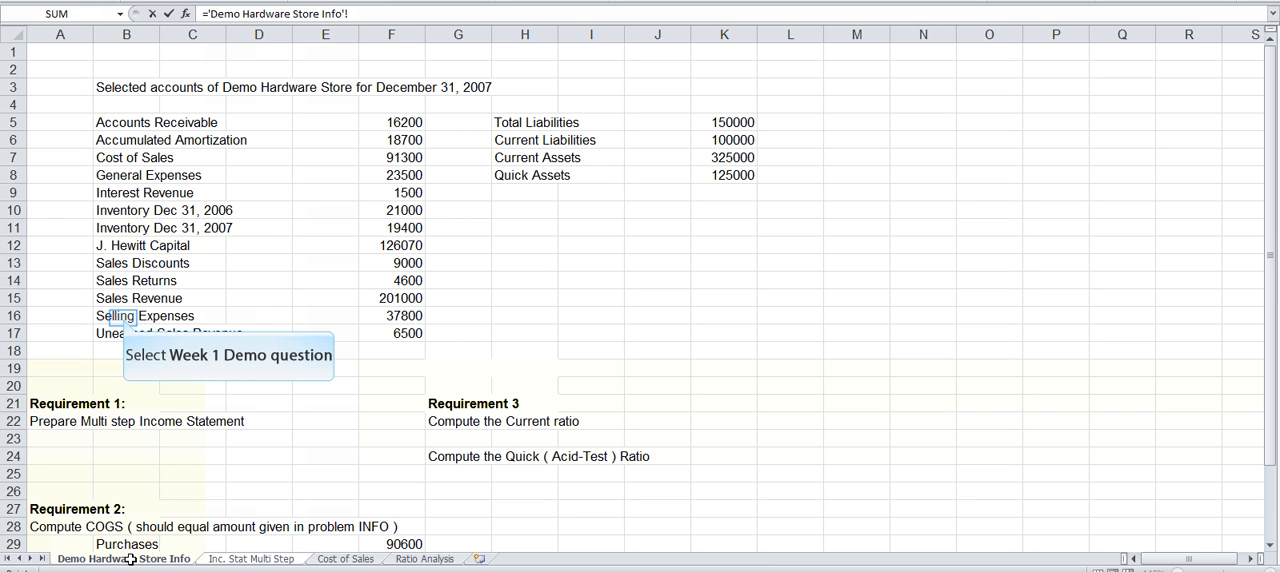
{"action": "left_click", "coordinate": [122, 317]}
{"action": "key", "text": "Return"}
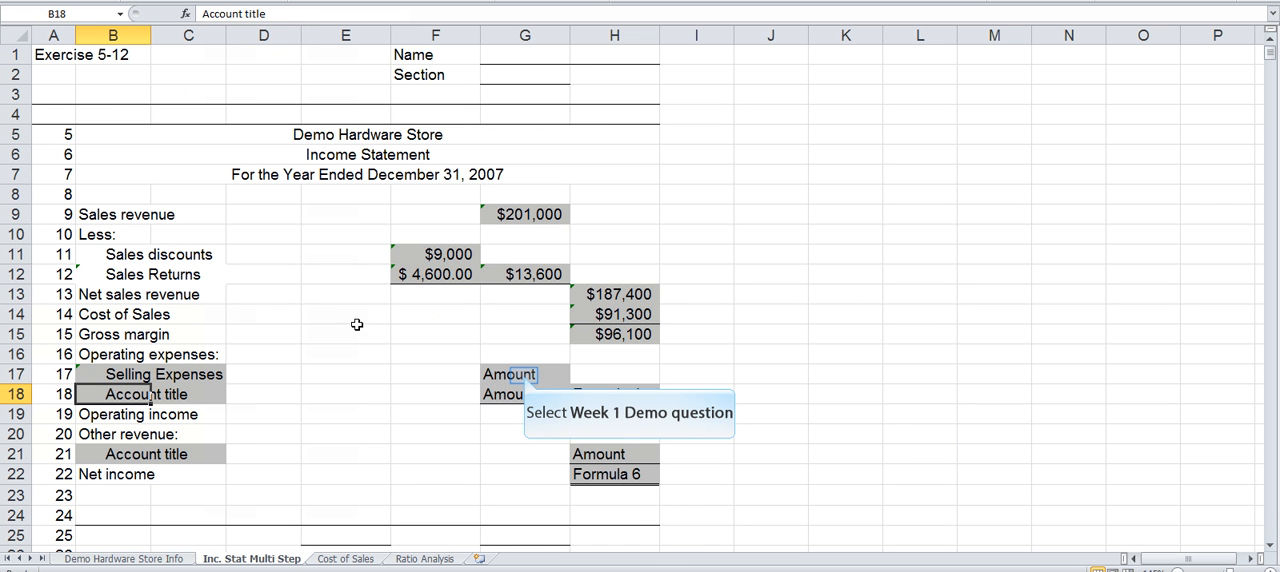
Step: Link the Selling Expenses amount in G17 to the value in F16 of the Demo Hardware Store Info sheet
{"action": "left_click", "coordinate": [524, 375]}
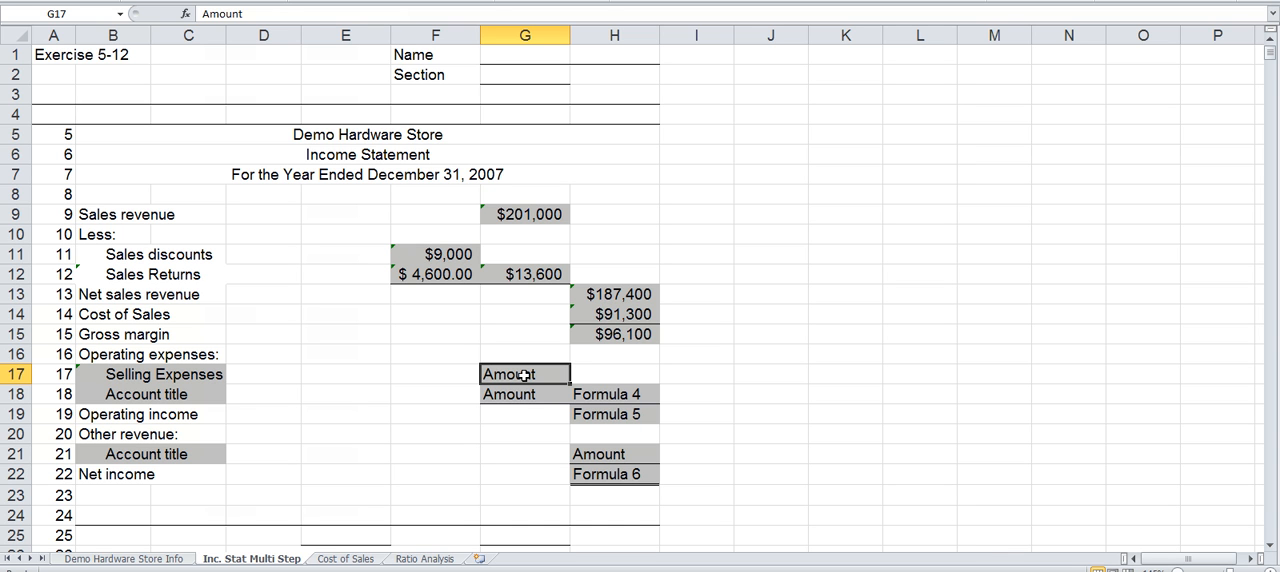
{"action": "type", "text": "="}
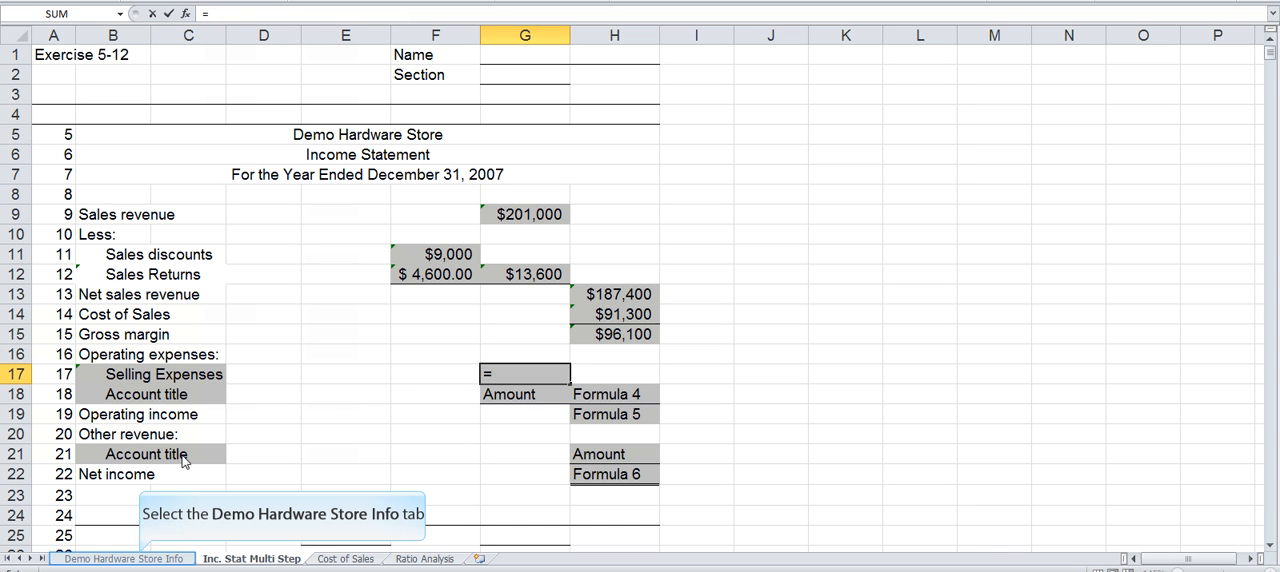
{"action": "left_click", "coordinate": [139, 558]}
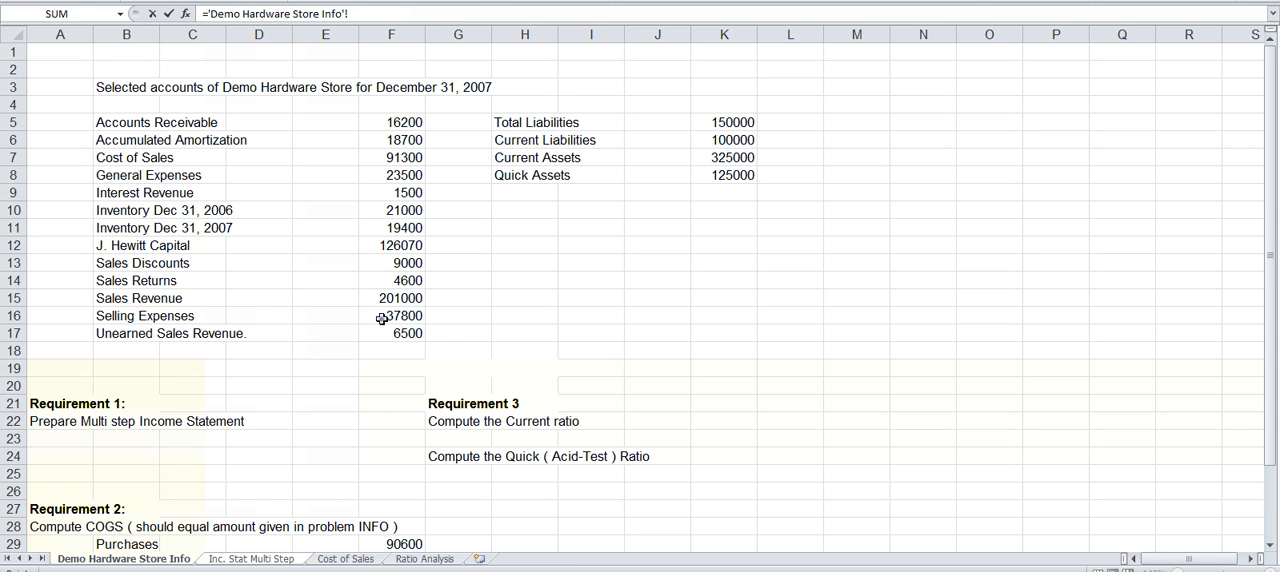
{"action": "left_click", "coordinate": [381, 318]}
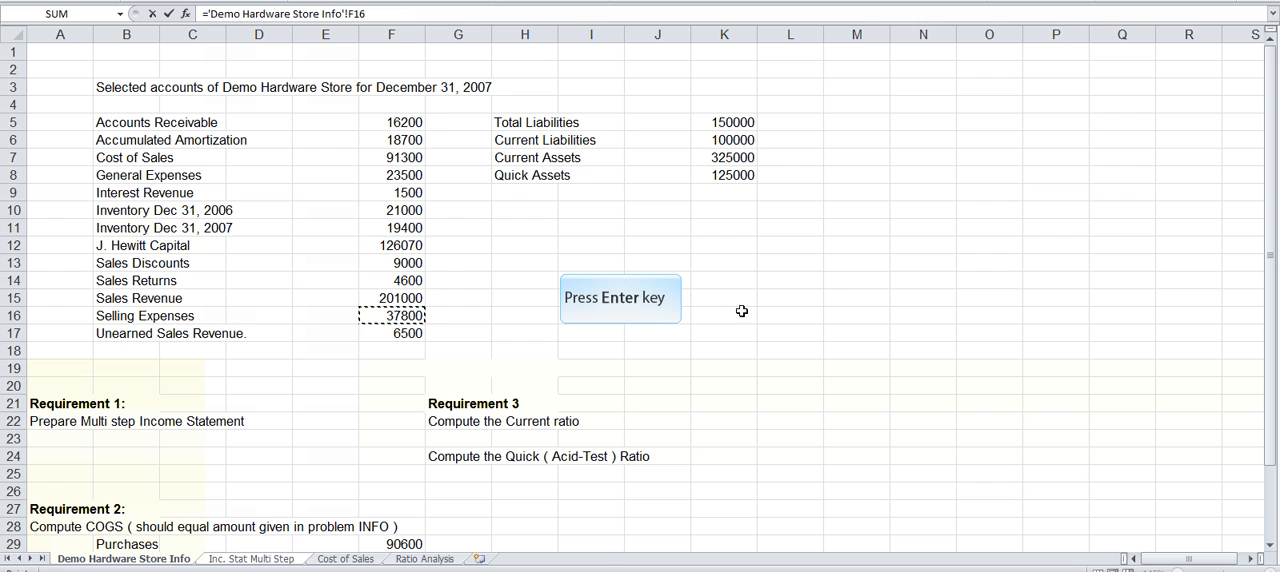
{"action": "key", "text": "Return"}
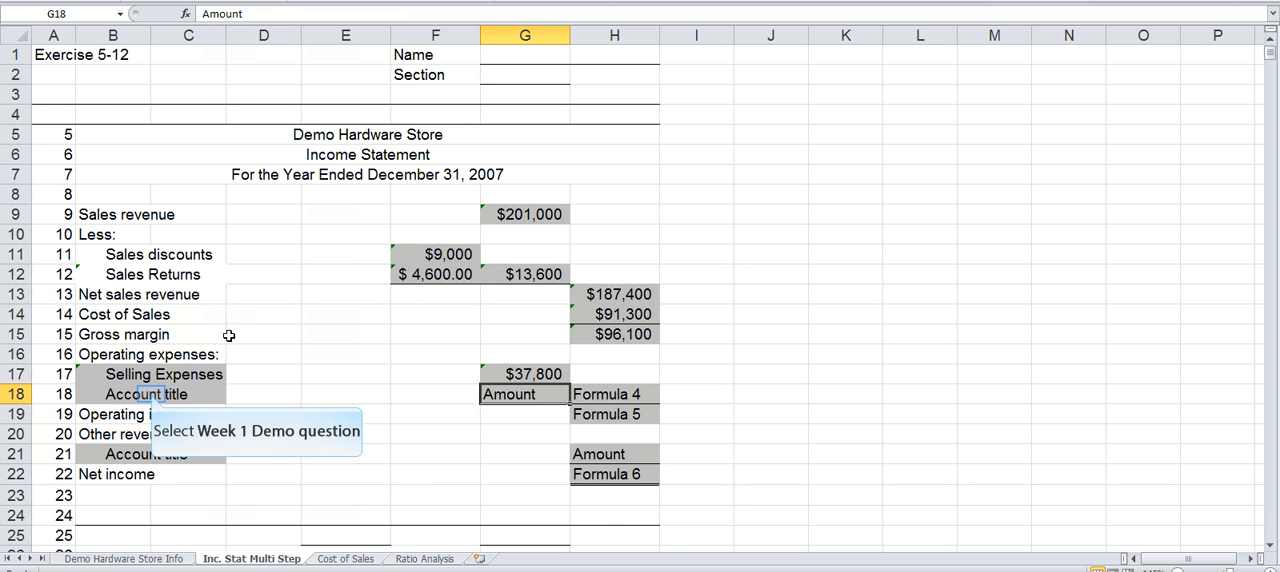
Step: Link the second operating expense title in B18 to the General Expenses label in B8 of the Demo Hardware Store Info sheet
{"action": "left_click", "coordinate": [153, 394]}
{"action": "left_click", "coordinate": [101, 397]}
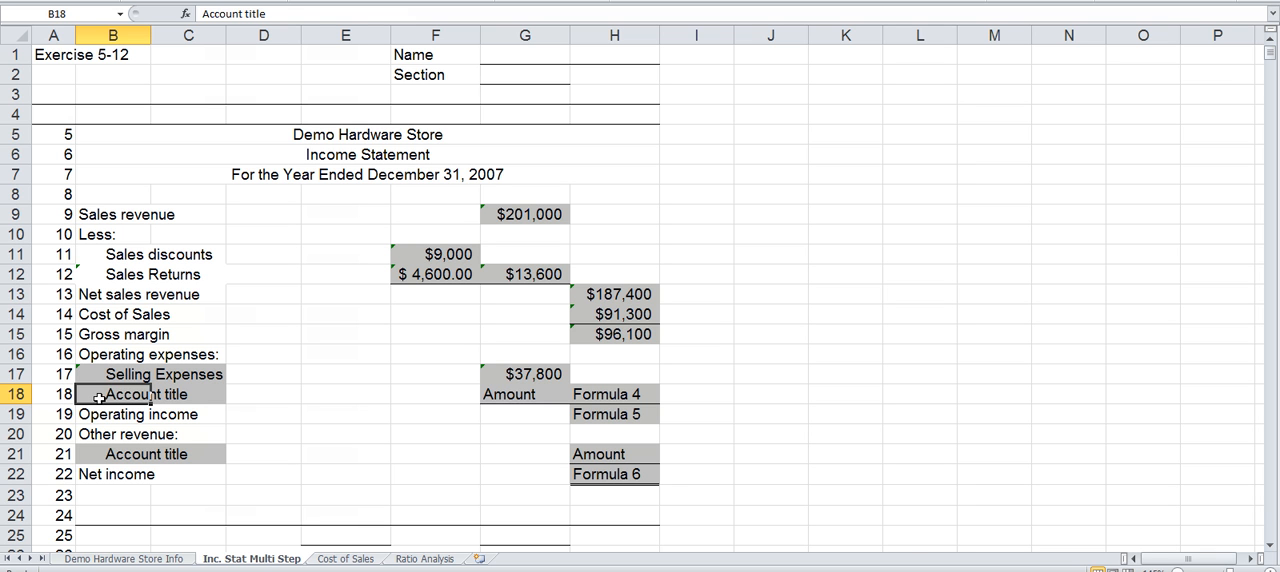
{"action": "type", "text": "="}
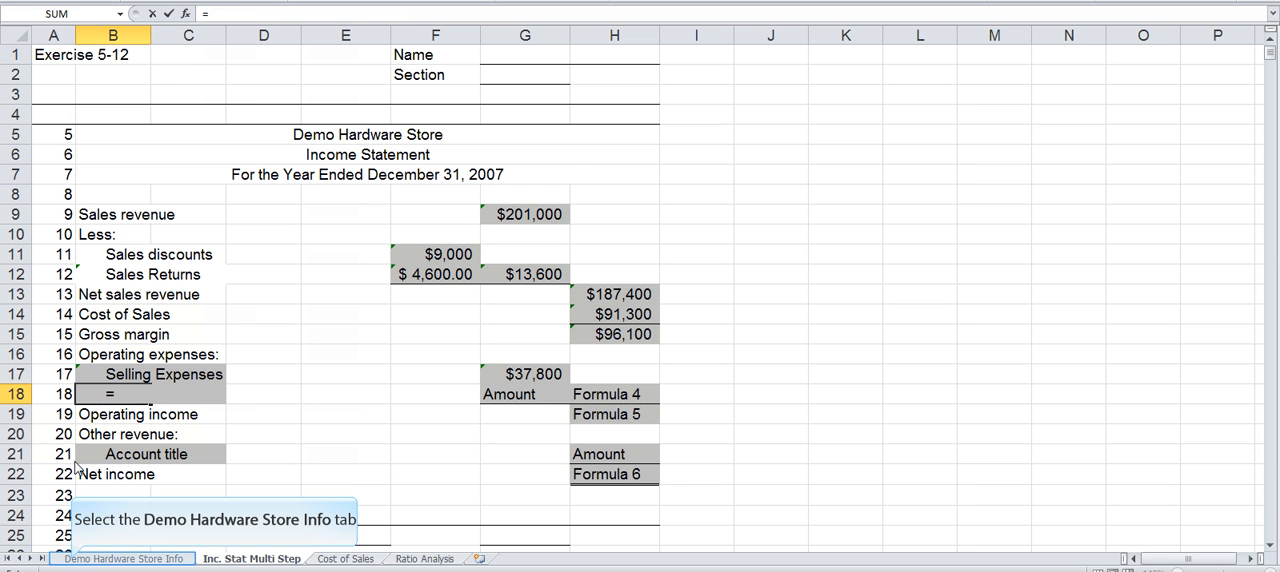
{"action": "left_click", "coordinate": [72, 560]}
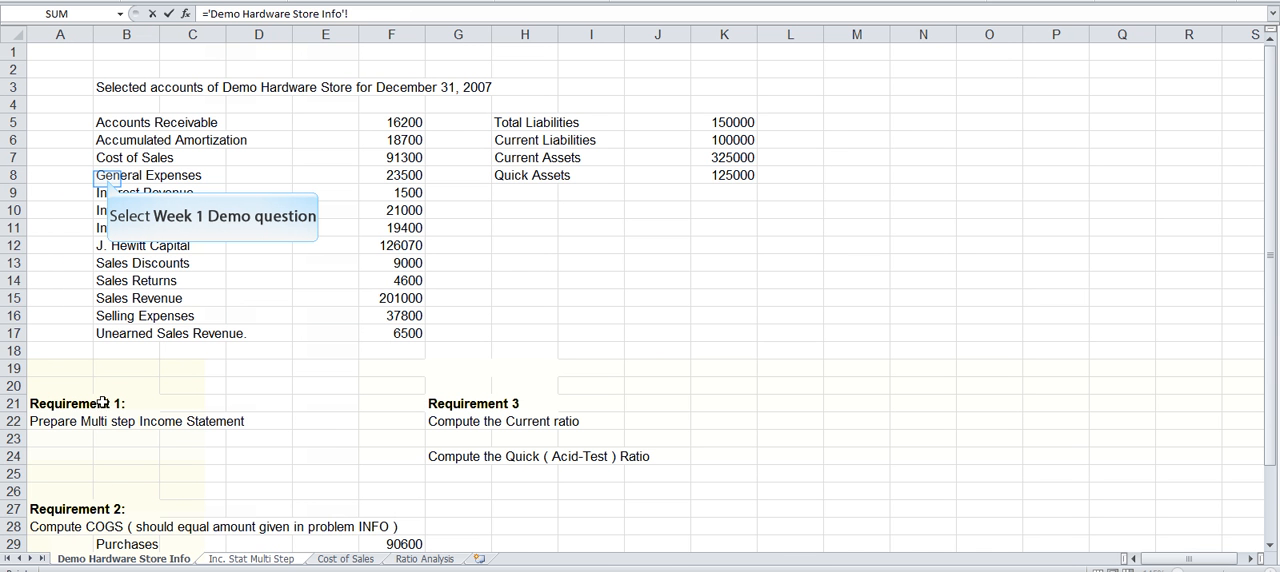
{"action": "left_click", "coordinate": [107, 178]}
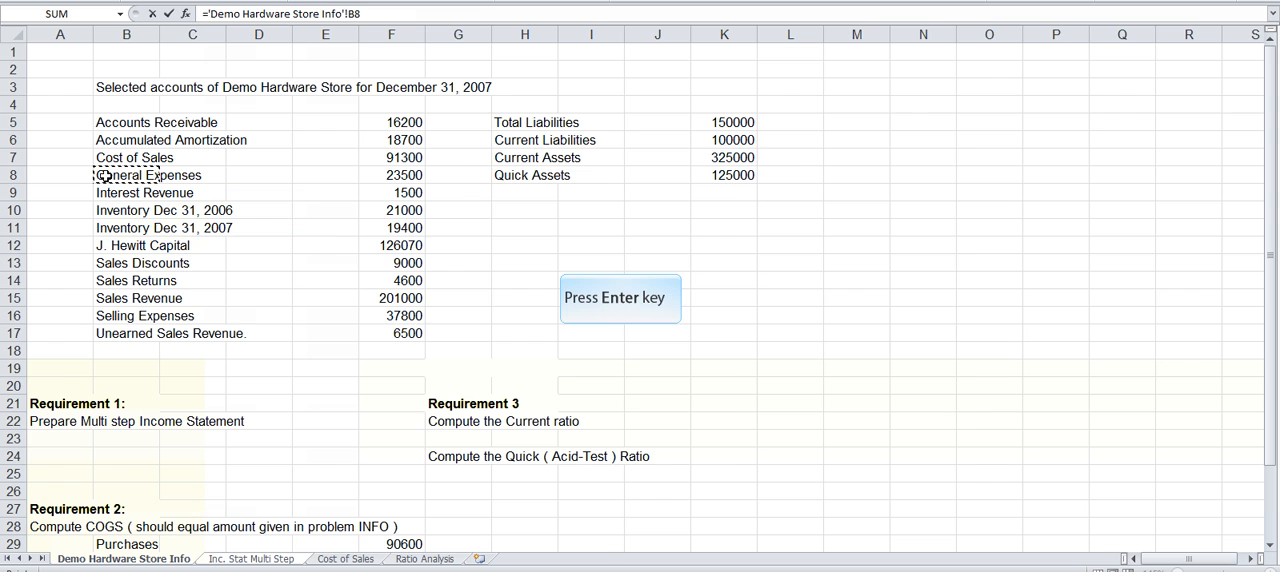
{"action": "key", "text": "Return"}
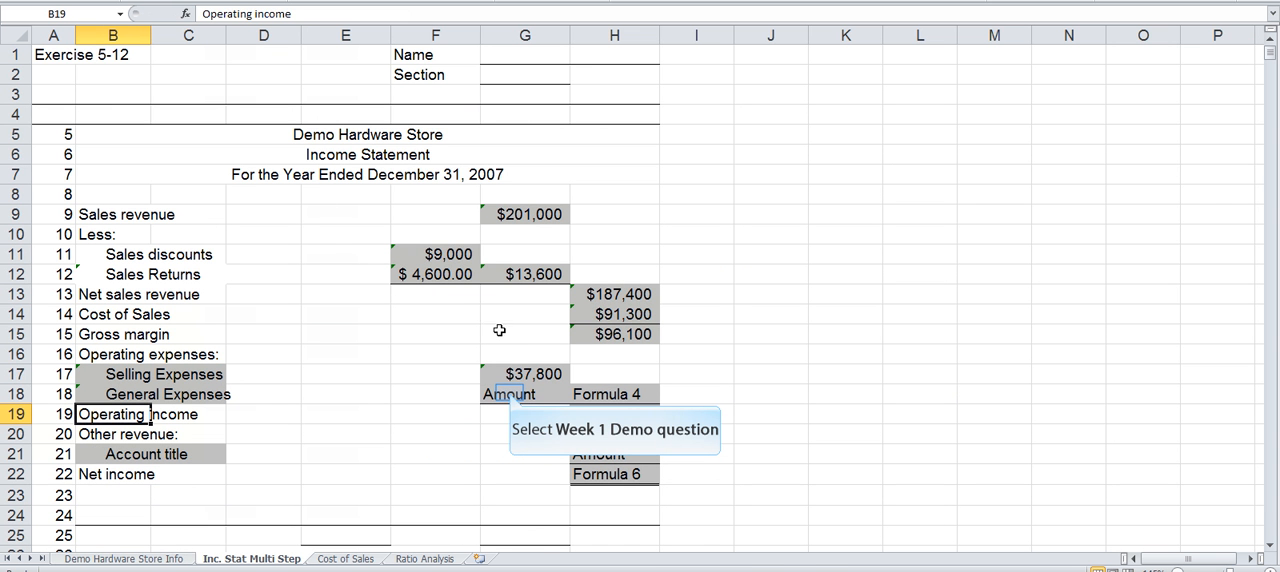
Step: Link the General Expenses amount in G18 to the value in F8 of the Demo Hardware Store Info sheet
{"action": "left_click", "coordinate": [510, 394]}
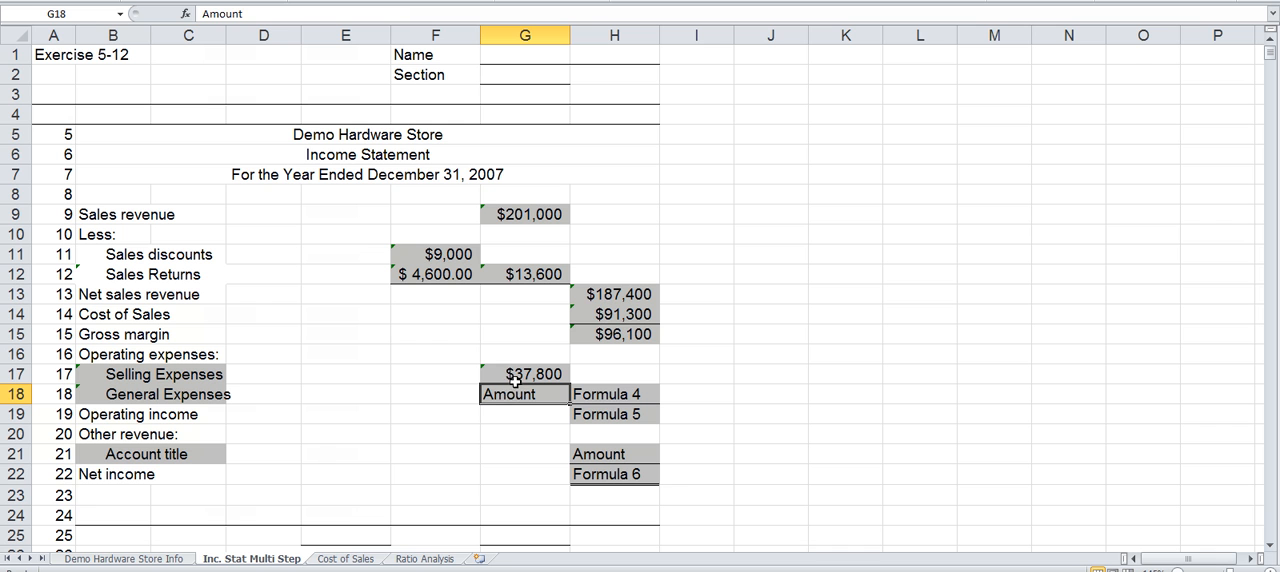
{"action": "type", "text": "="}
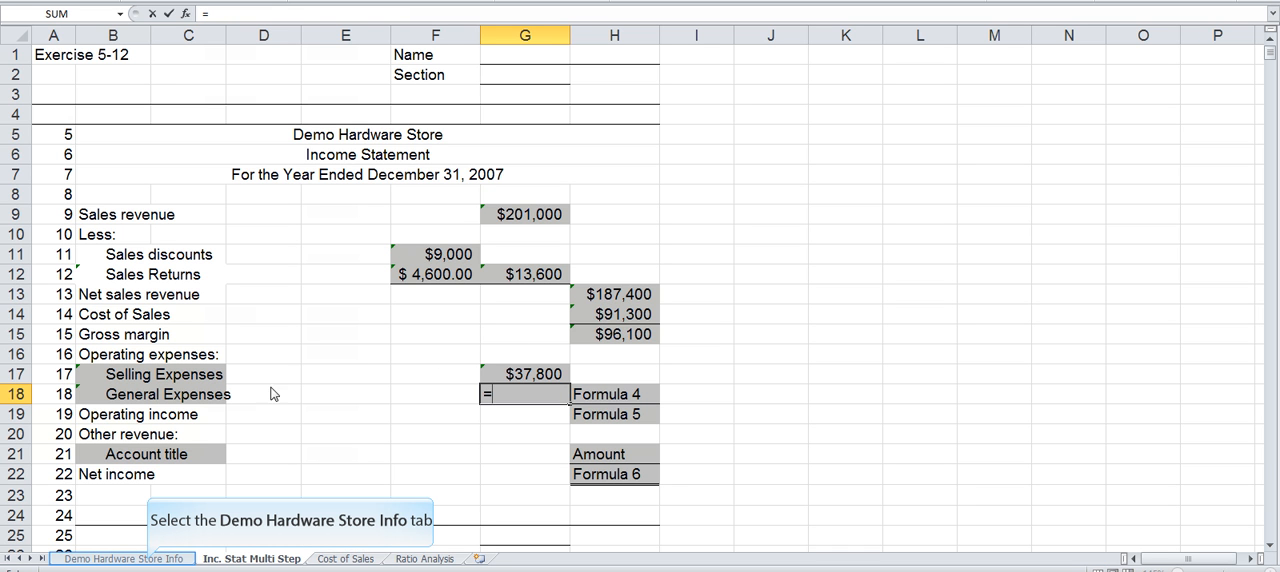
{"action": "left_click", "coordinate": [148, 561]}
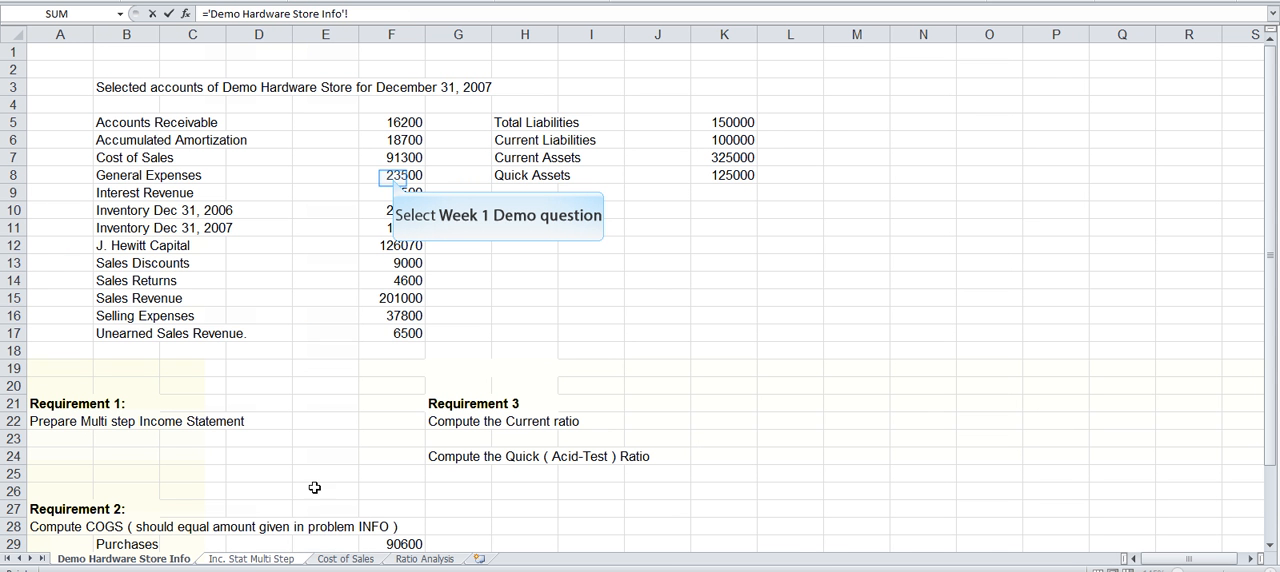
{"action": "left_click", "coordinate": [393, 177]}
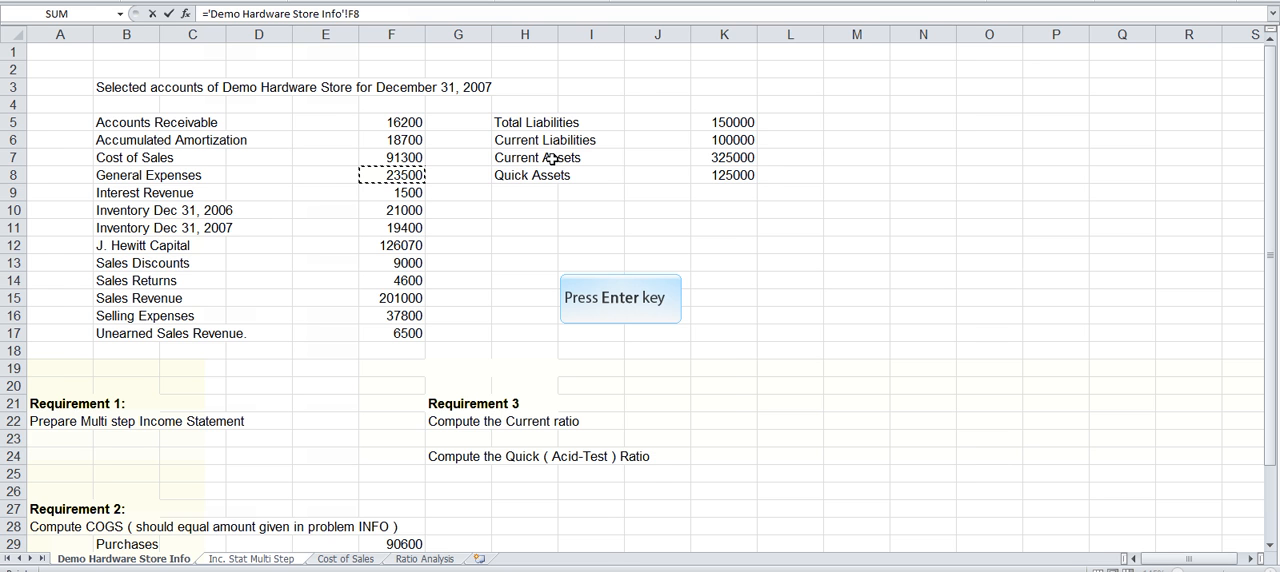
{"action": "key", "text": "Return"}
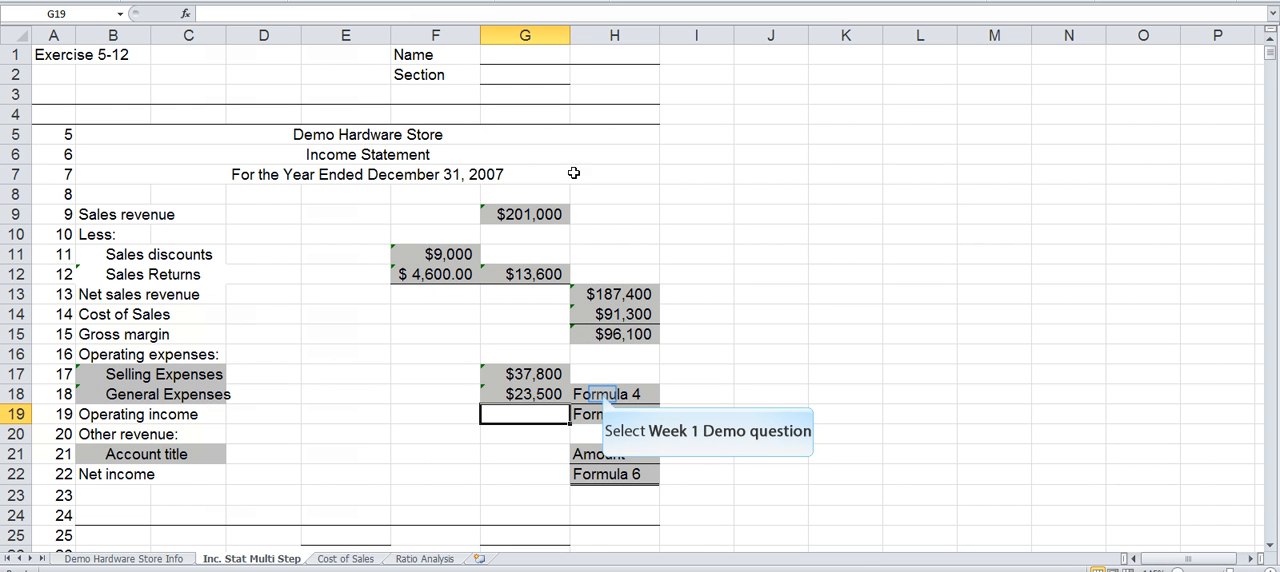
Step: Total the selling and general expenses in H18 with the formula =G17+G18
{"action": "left_click", "coordinate": [602, 395]}
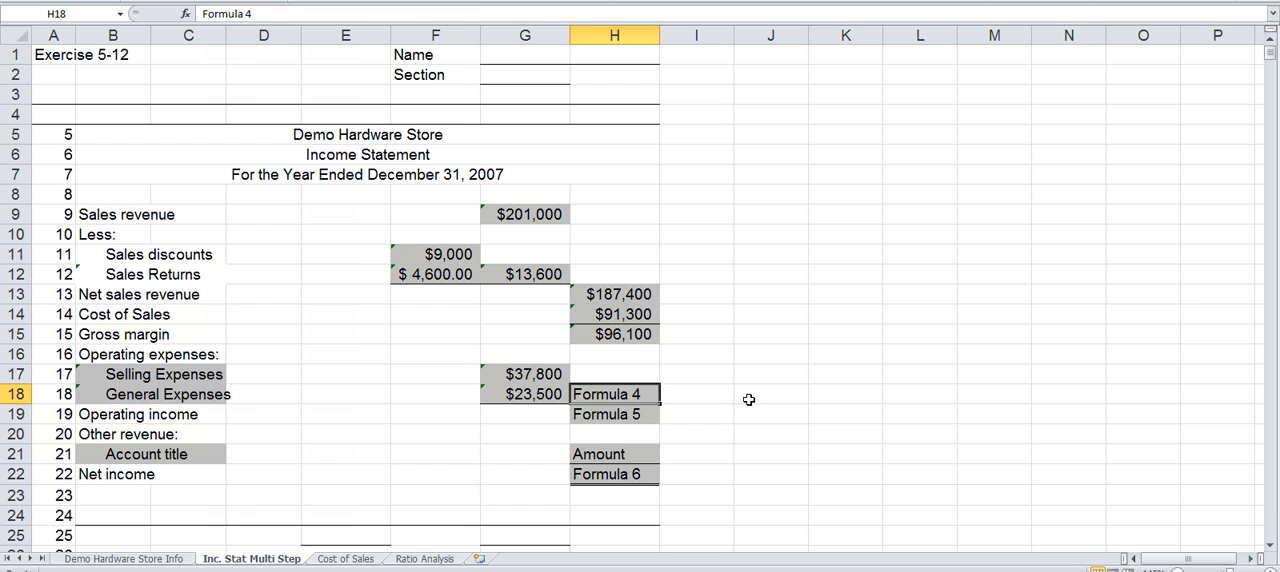
{"action": "type", "text": "="}
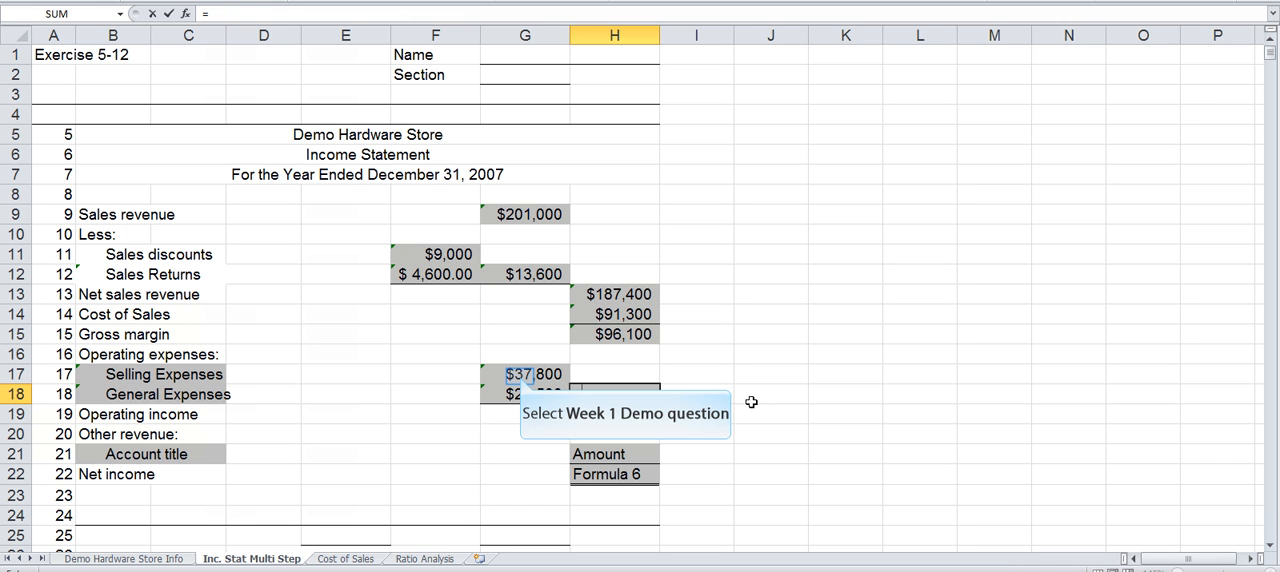
{"action": "left_click", "coordinate": [520, 375]}
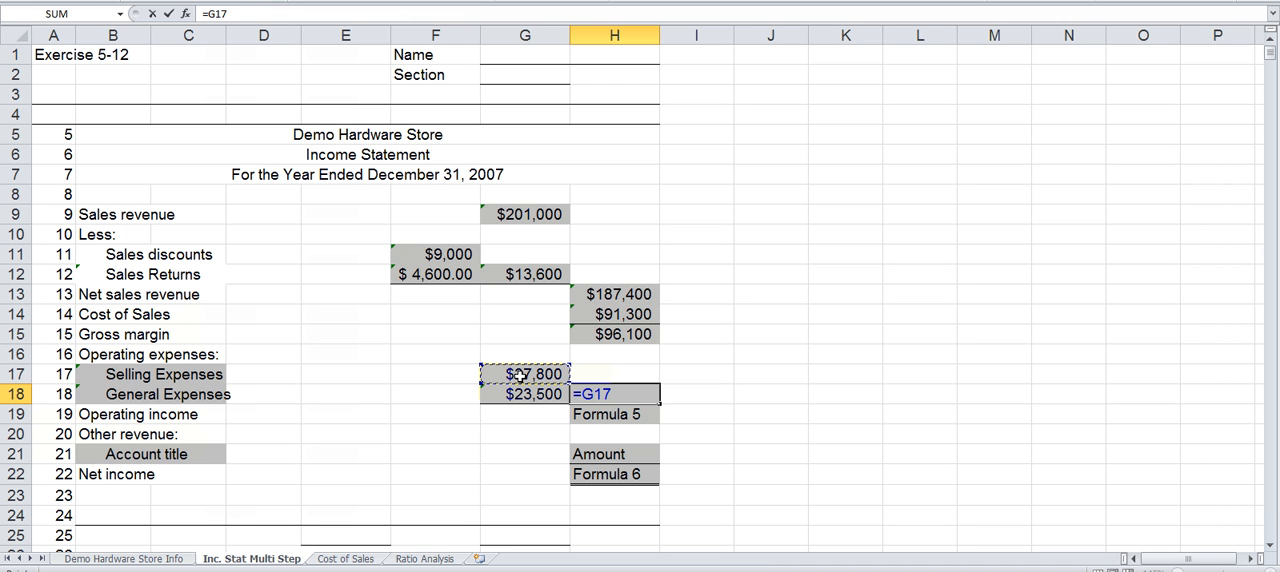
{"action": "type", "text": "+"}
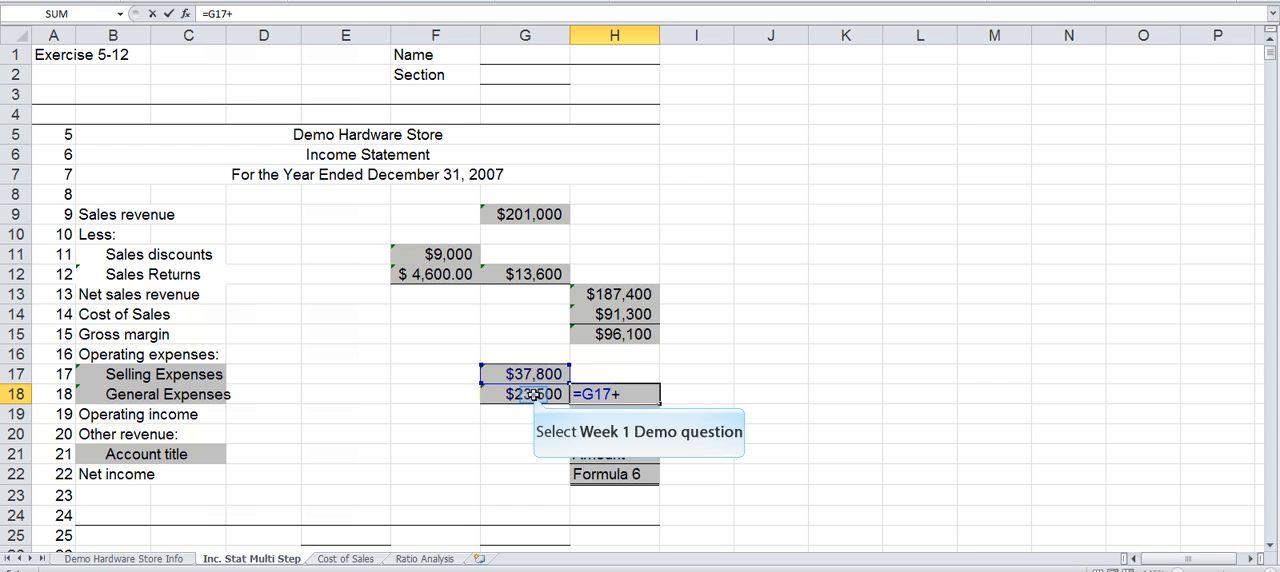
{"action": "left_click", "coordinate": [533, 394]}
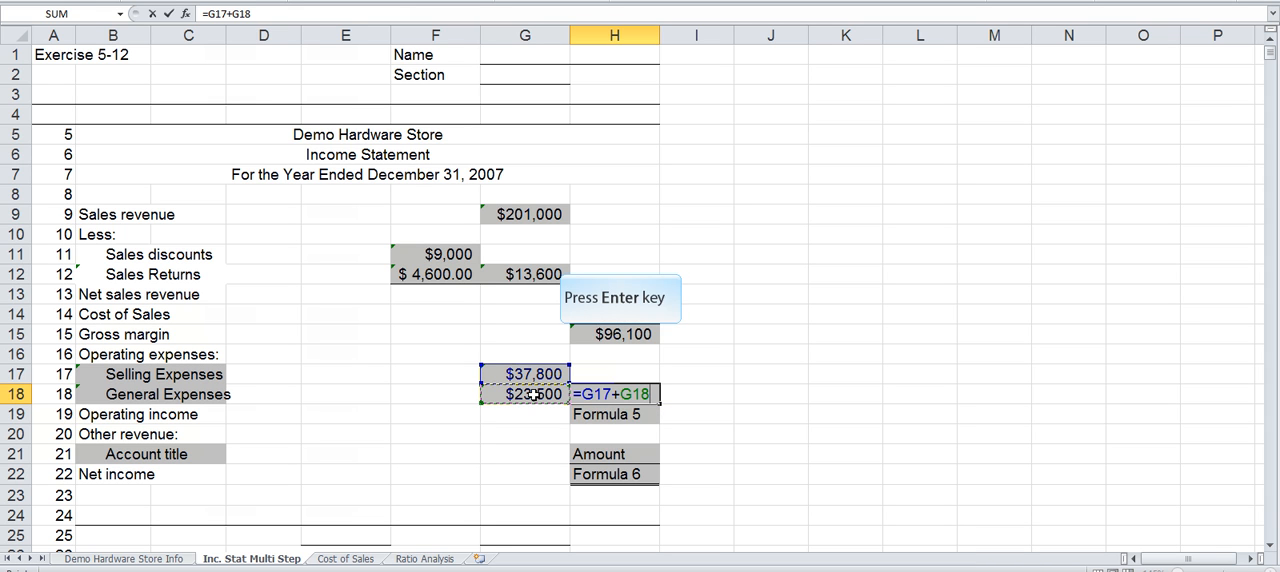
{"action": "key", "text": "Return"}
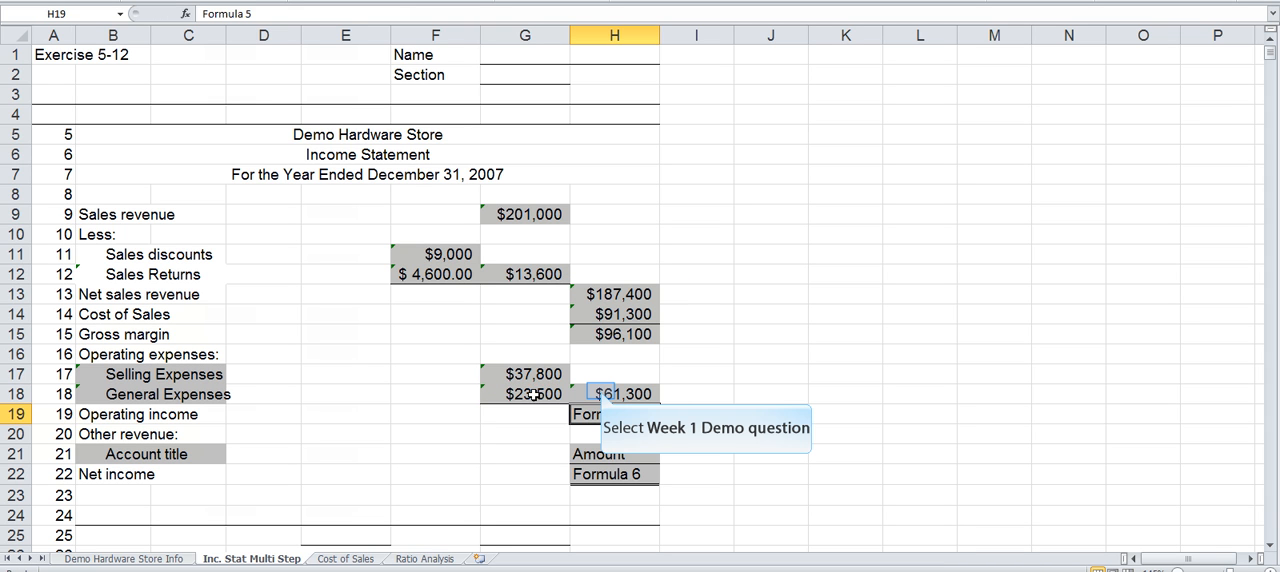
{"action": "left_click", "coordinate": [598, 393]}
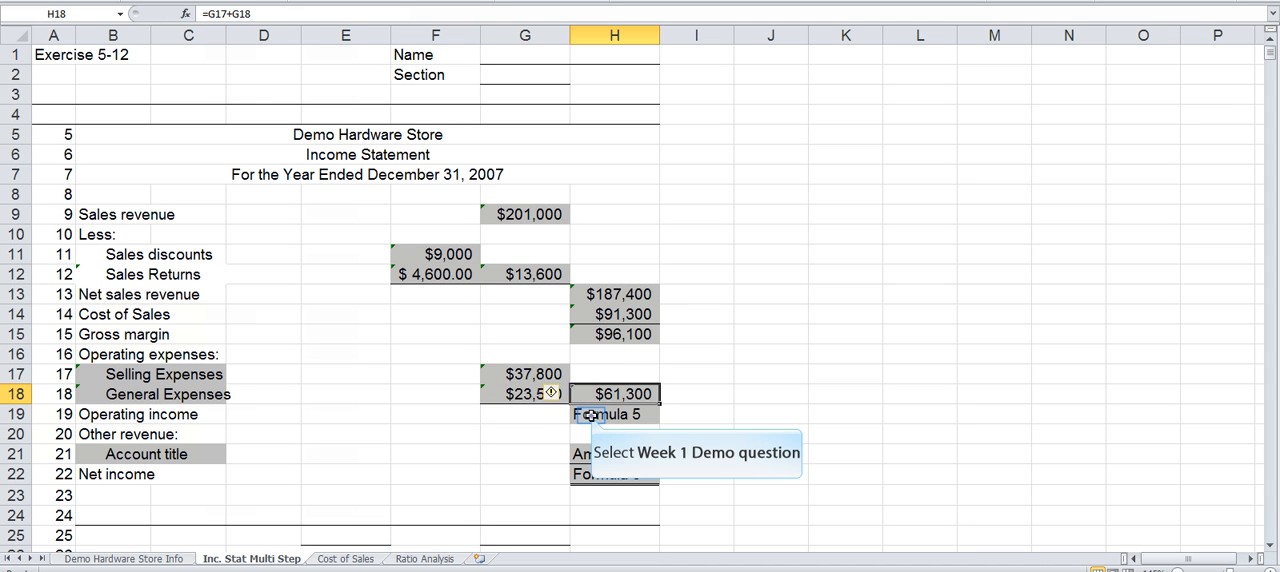
Step: Calculate operating income in H19 with the formula =H15-H18, subtracting total operating expenses from gross margin
{"action": "left_click", "coordinate": [590, 415]}
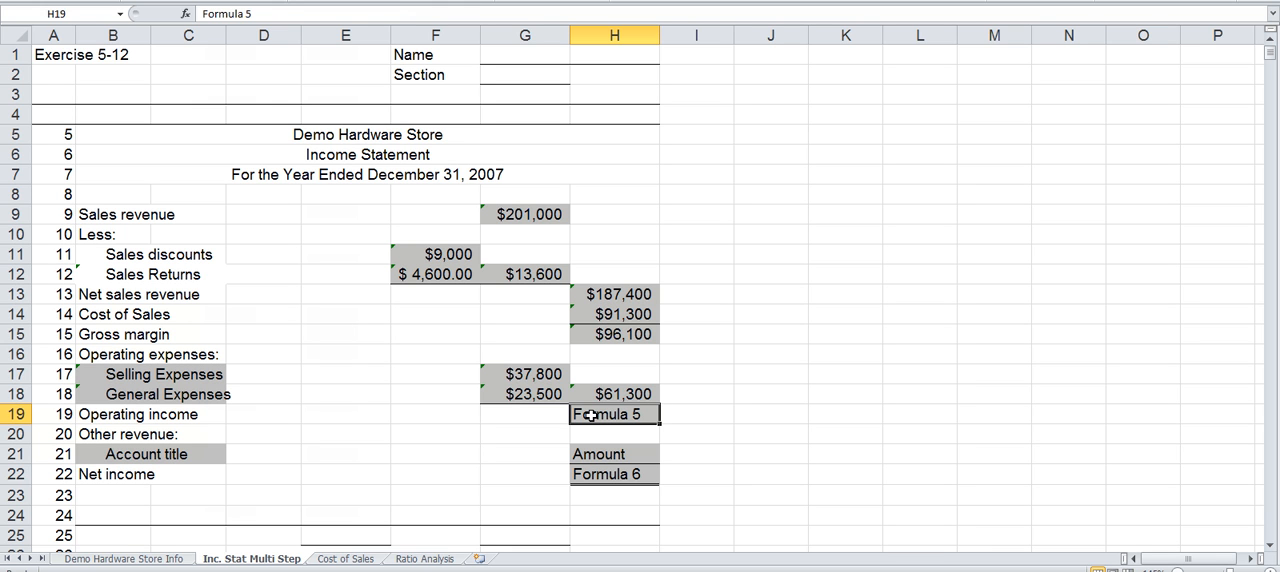
{"action": "type", "text": "="}
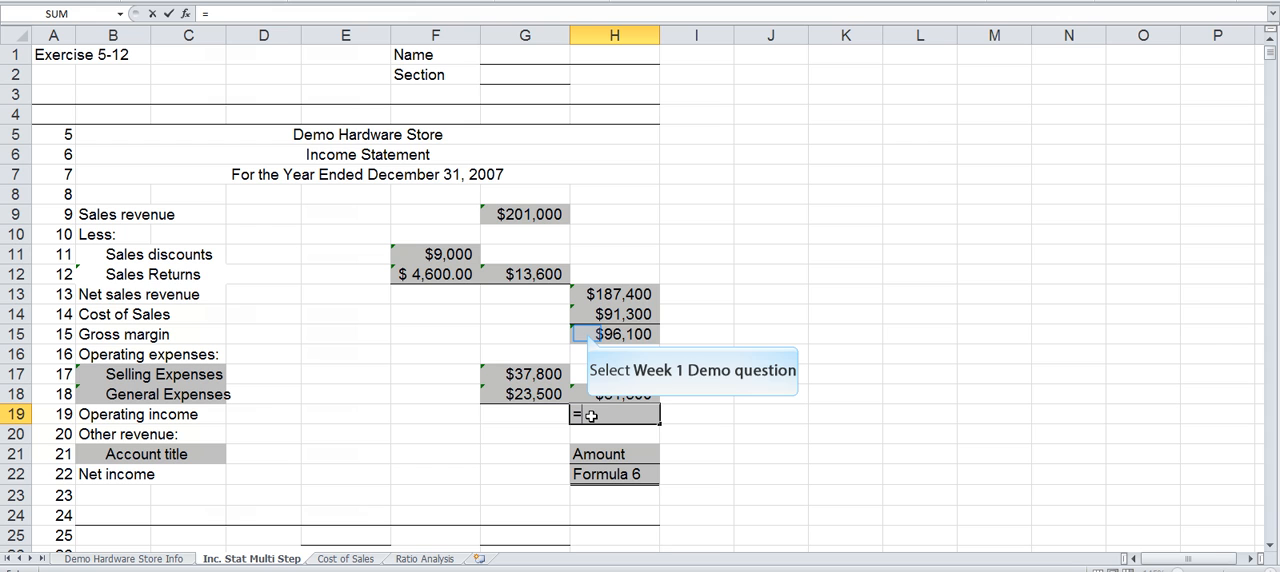
{"action": "left_click", "coordinate": [587, 334]}
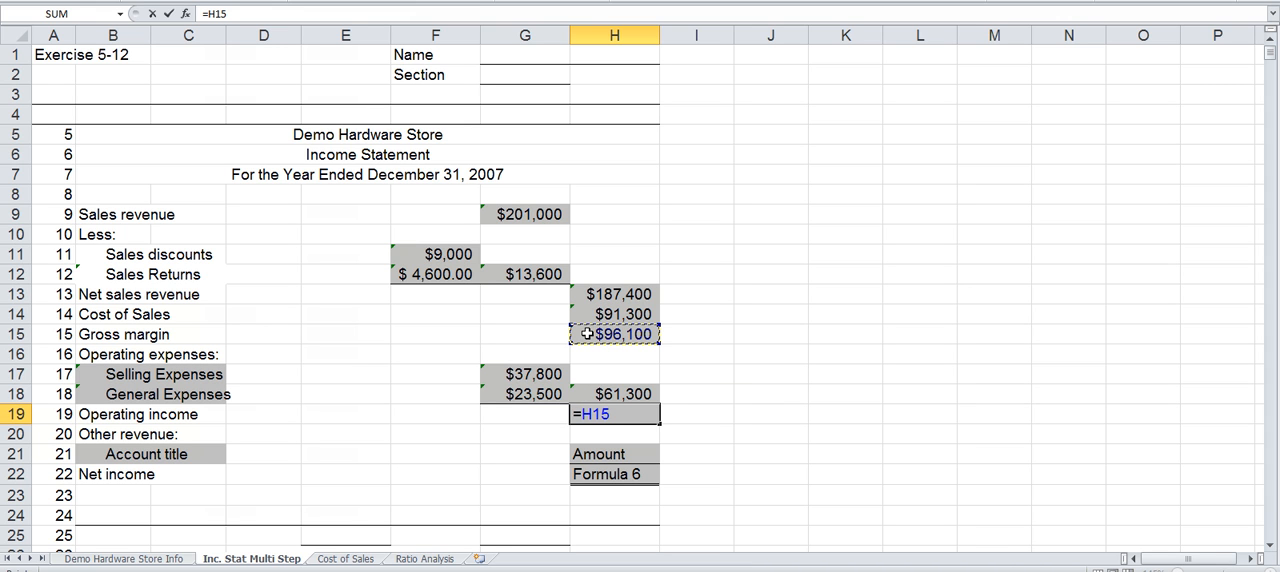
{"action": "type", "text": "-"}
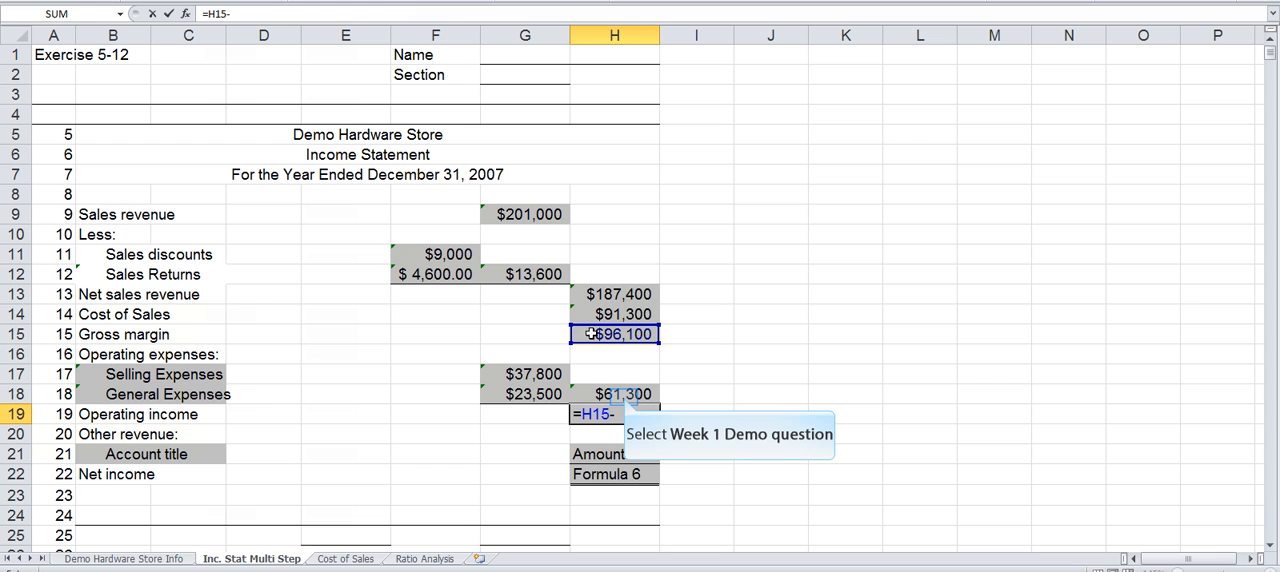
{"action": "left_click", "coordinate": [622, 396]}
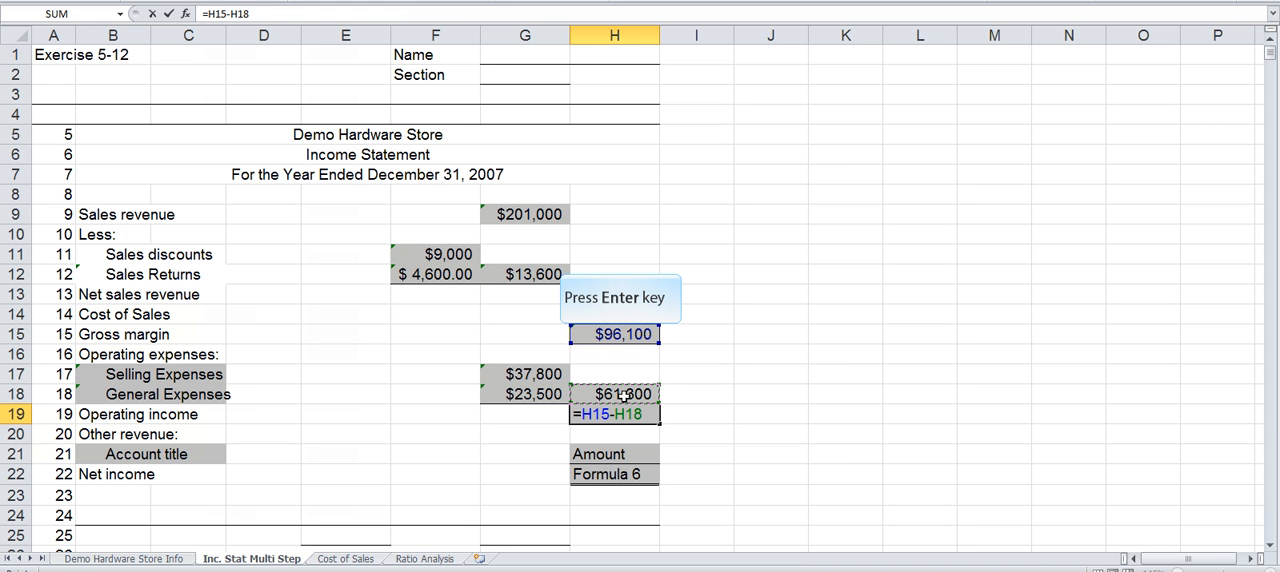
{"action": "key", "text": "Return"}
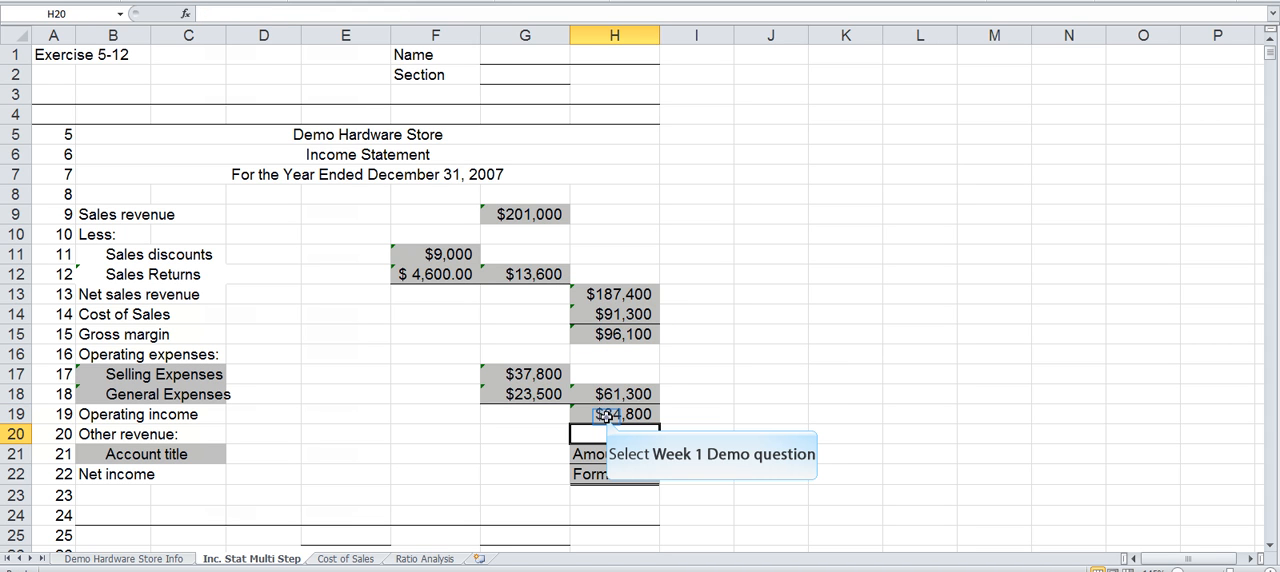
{"action": "left_click", "coordinate": [607, 417]}
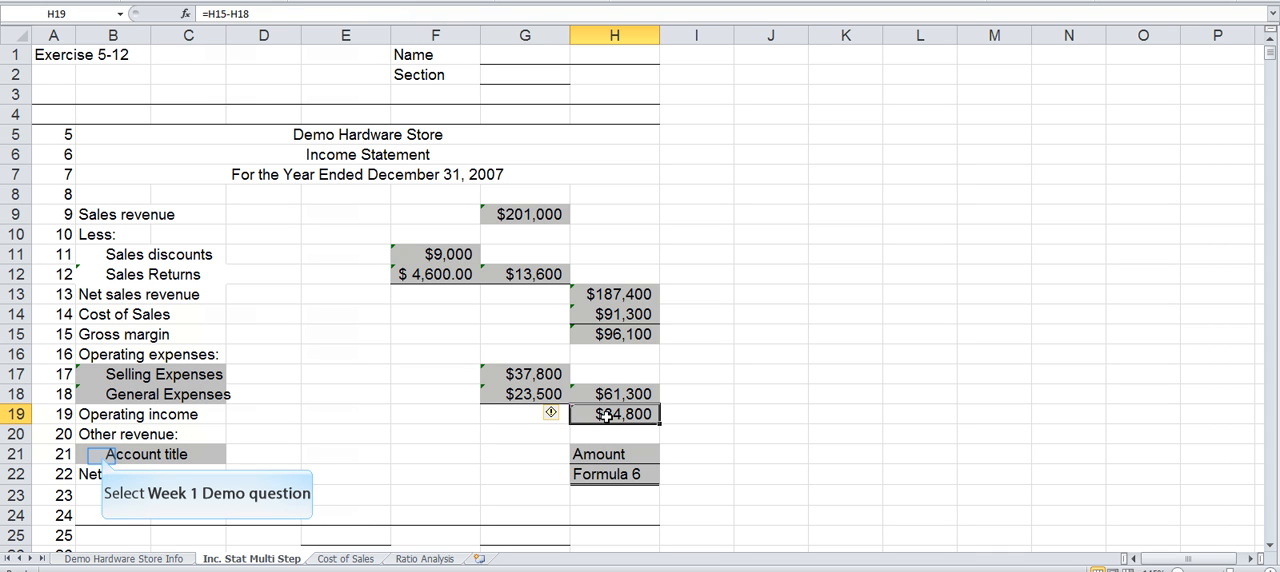
Step: Link the other revenue account title in B21 to the Interest Revenue label in B9 of the Demo Hardware Store Info sheet
{"action": "left_click", "coordinate": [101, 455]}
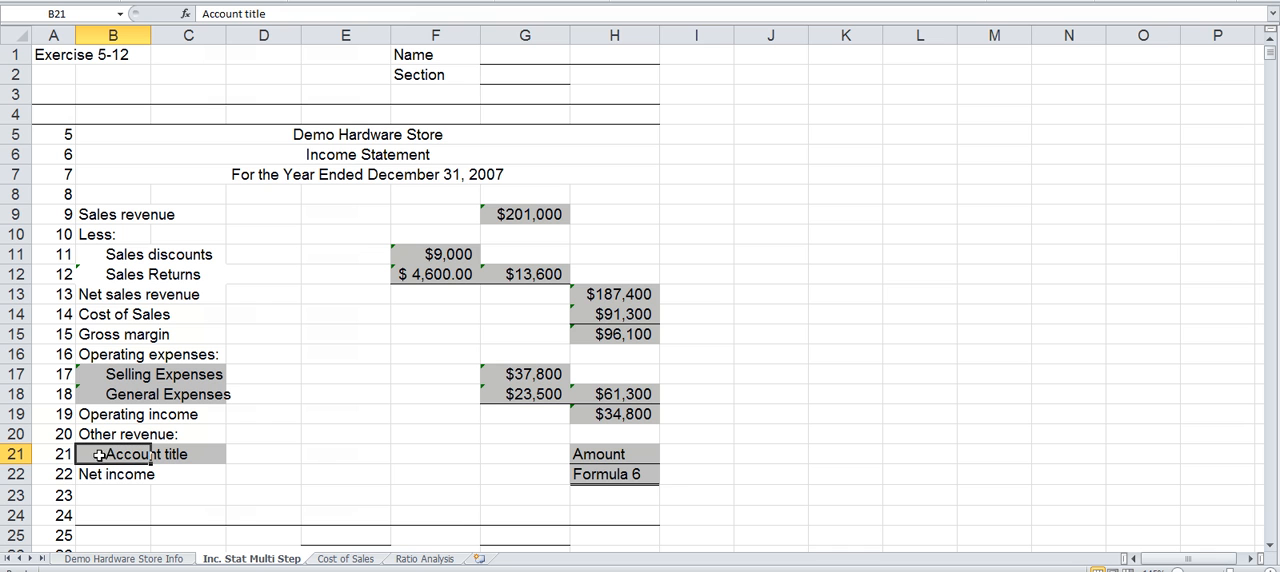
{"action": "type", "text": "="}
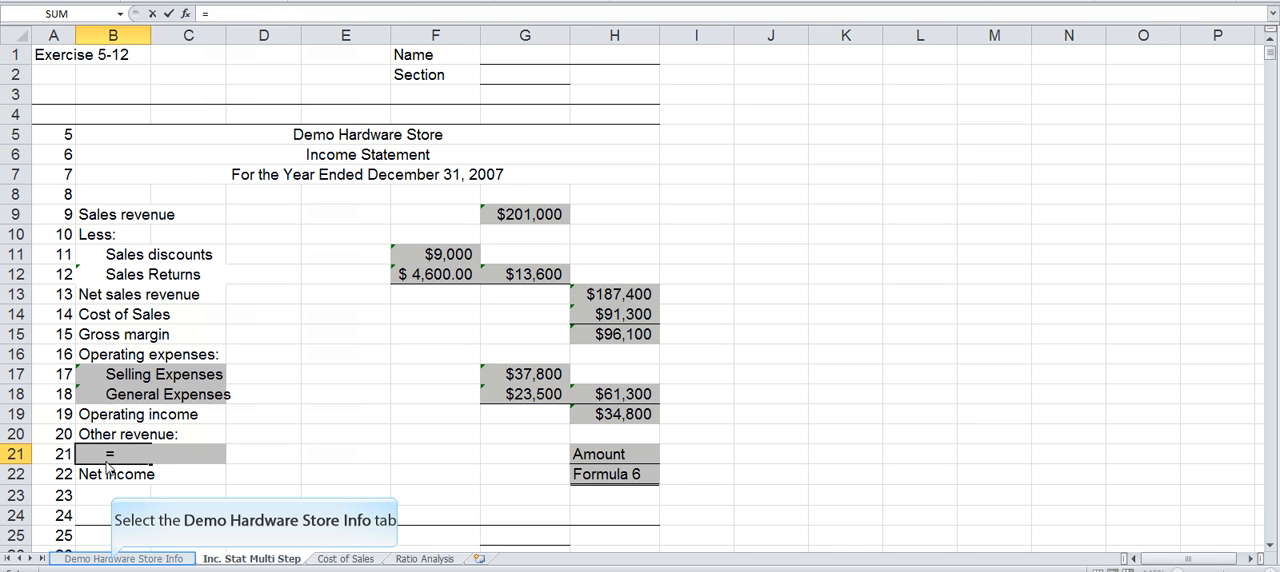
{"action": "left_click", "coordinate": [112, 559]}
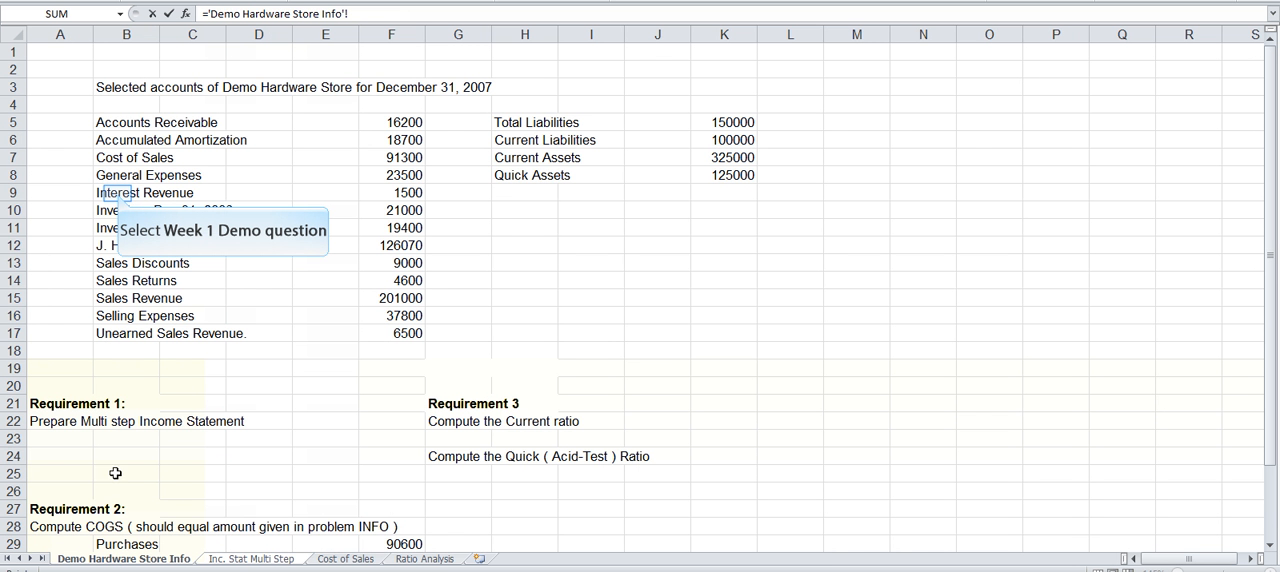
{"action": "left_click", "coordinate": [118, 193]}
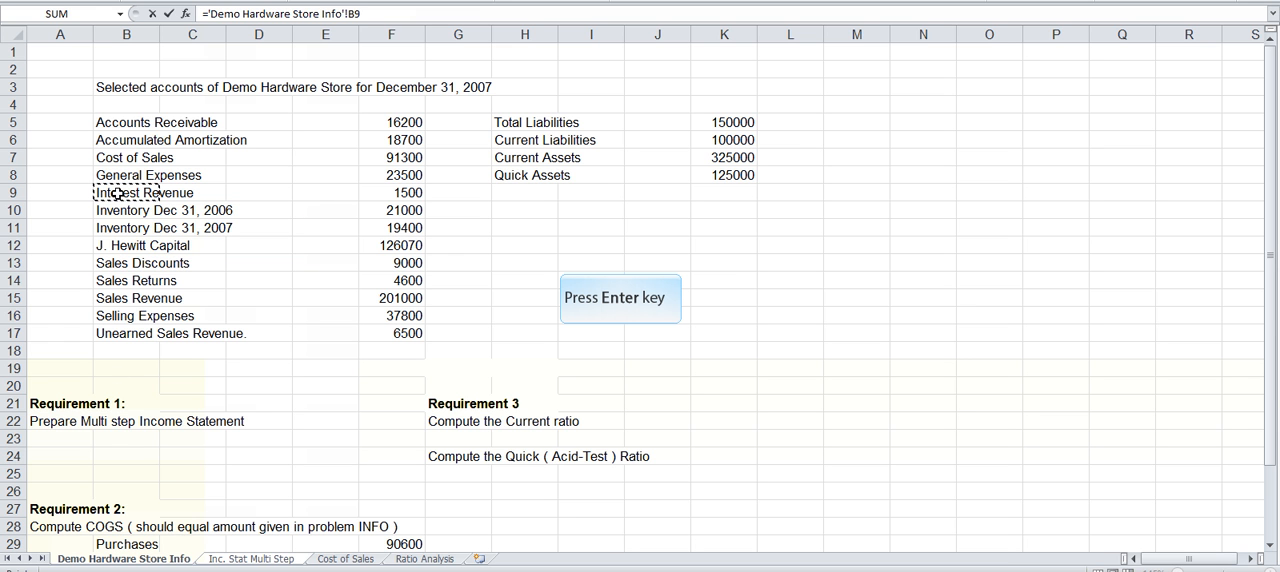
{"action": "key", "text": "Return"}
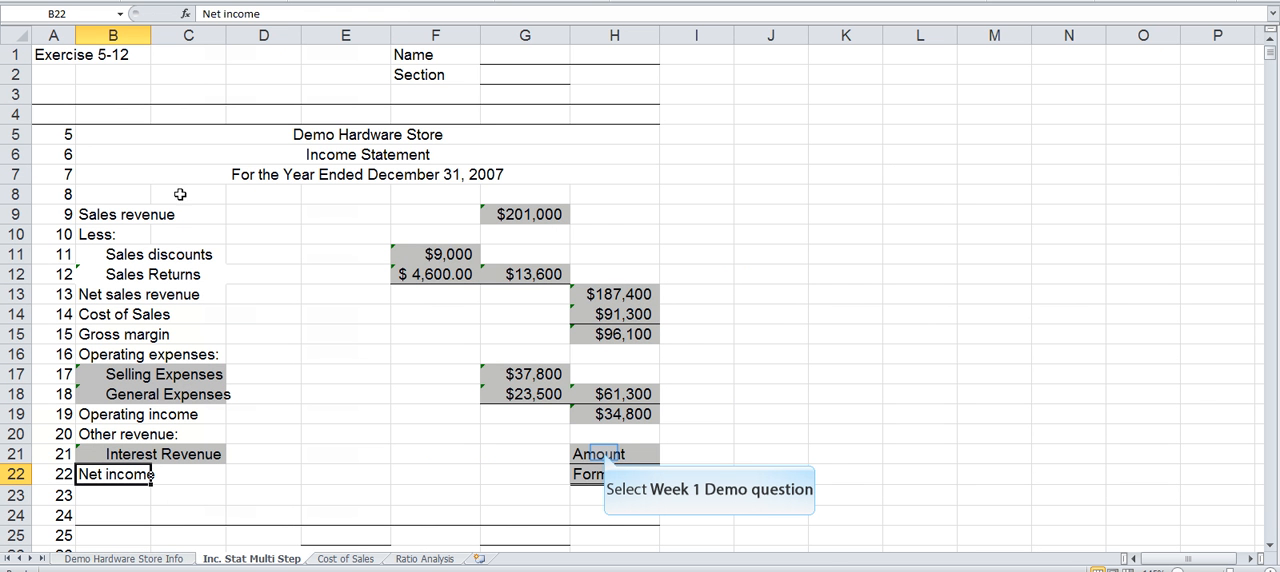
Step: Link the Interest Revenue amount in H21 to the value in F9 of the Demo Hardware Store Info sheet
{"action": "left_click", "coordinate": [604, 453]}
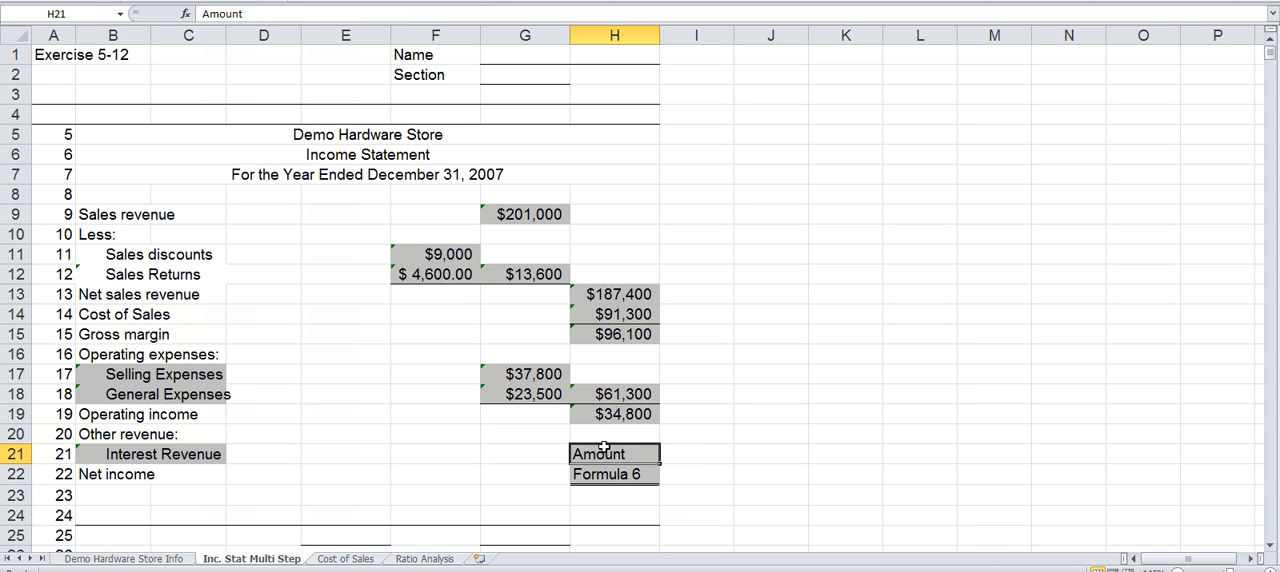
{"action": "type", "text": "="}
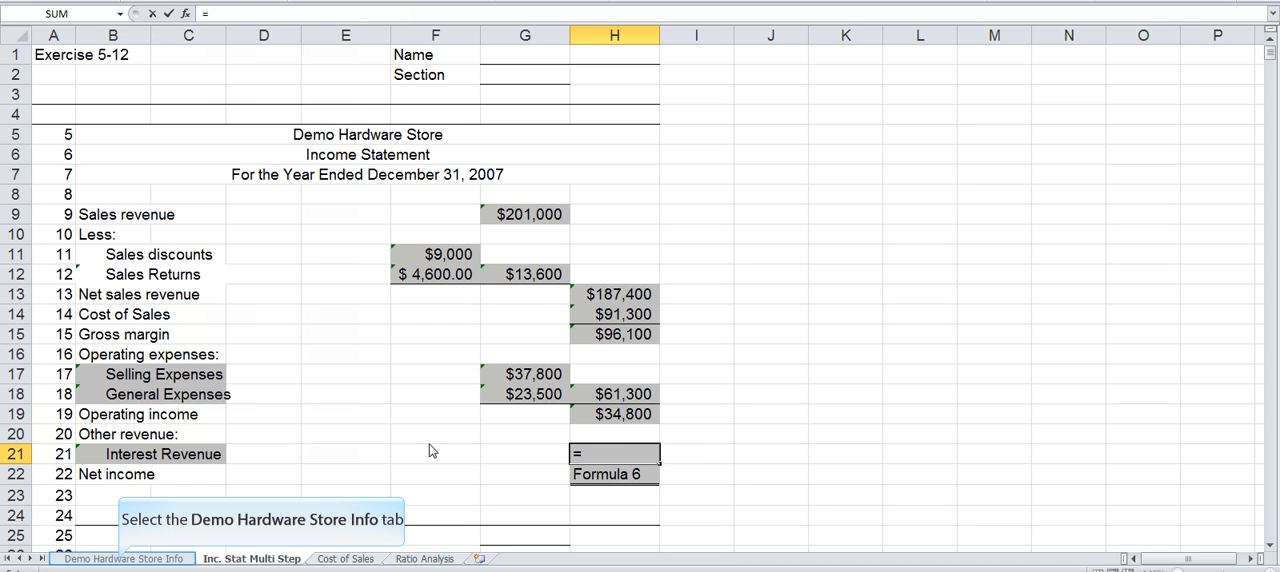
{"action": "left_click", "coordinate": [120, 559]}
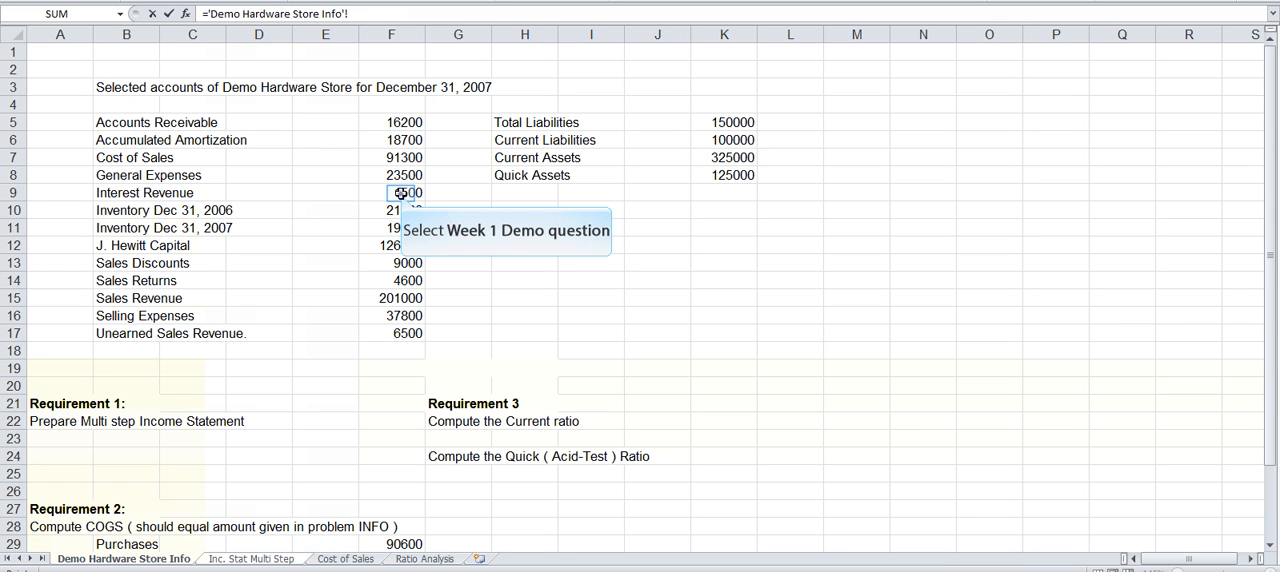
{"action": "left_click", "coordinate": [401, 193]}
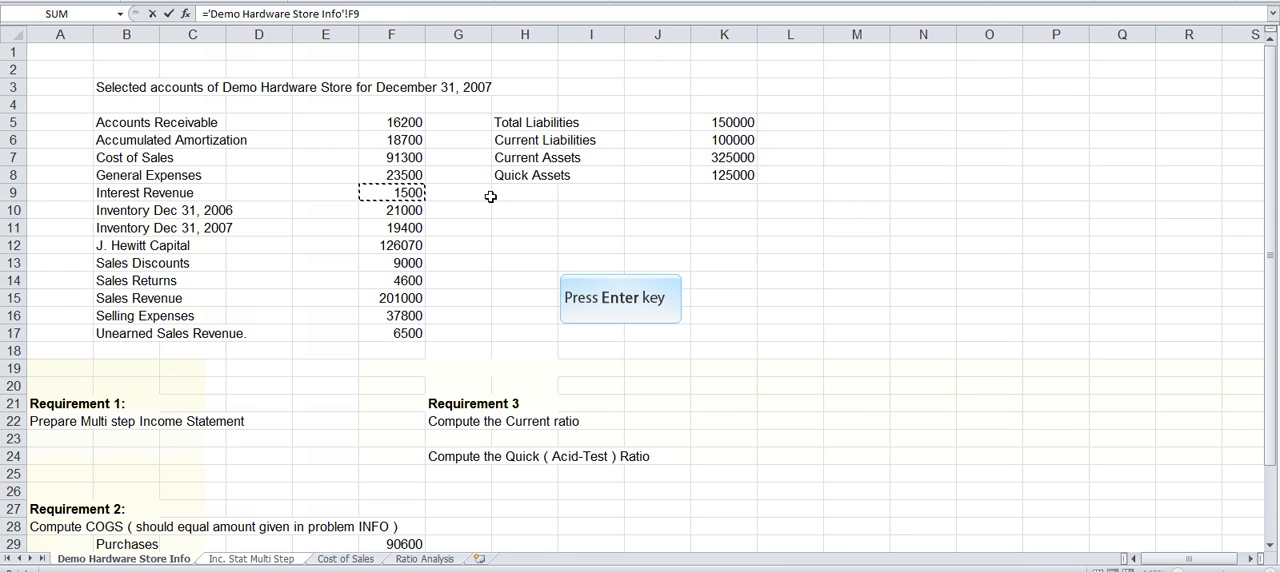
{"action": "key", "text": "Return"}
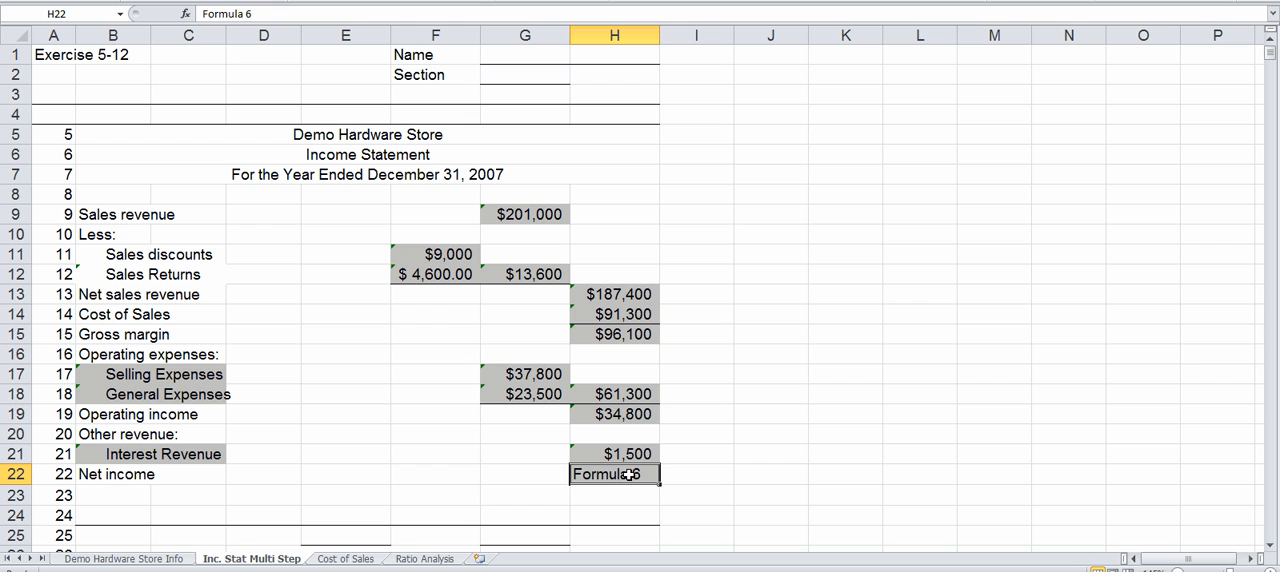
Step: Calculate net income in H22 by adding operating income and interest revenue with the formula =H19+H21
{"action": "type", "text": "="}
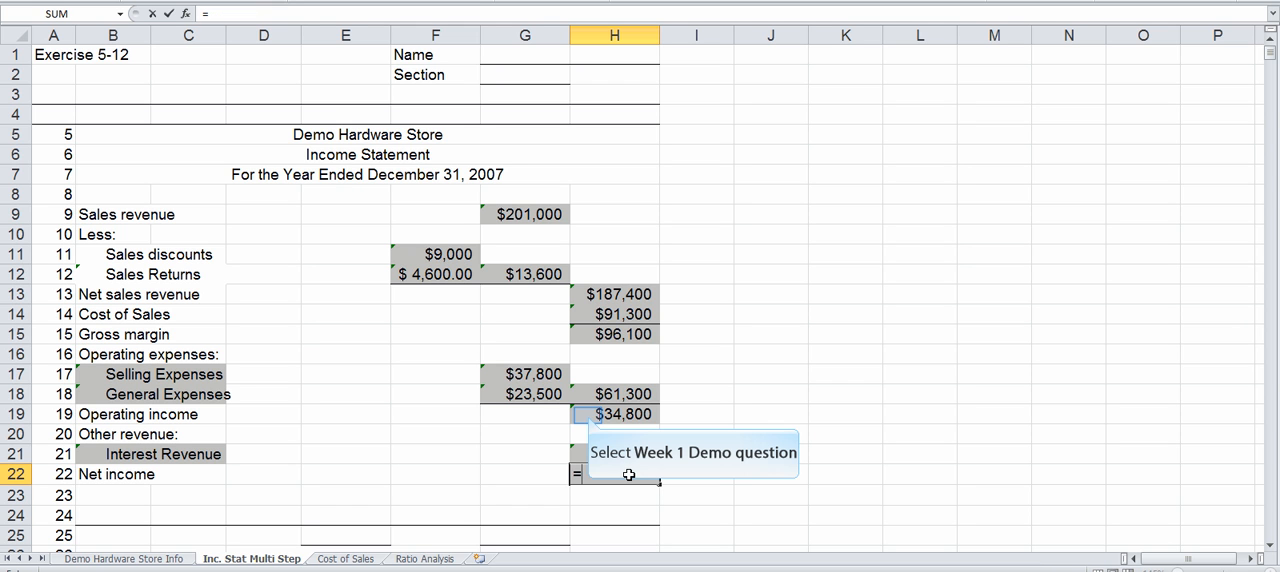
{"action": "left_click", "coordinate": [590, 414]}
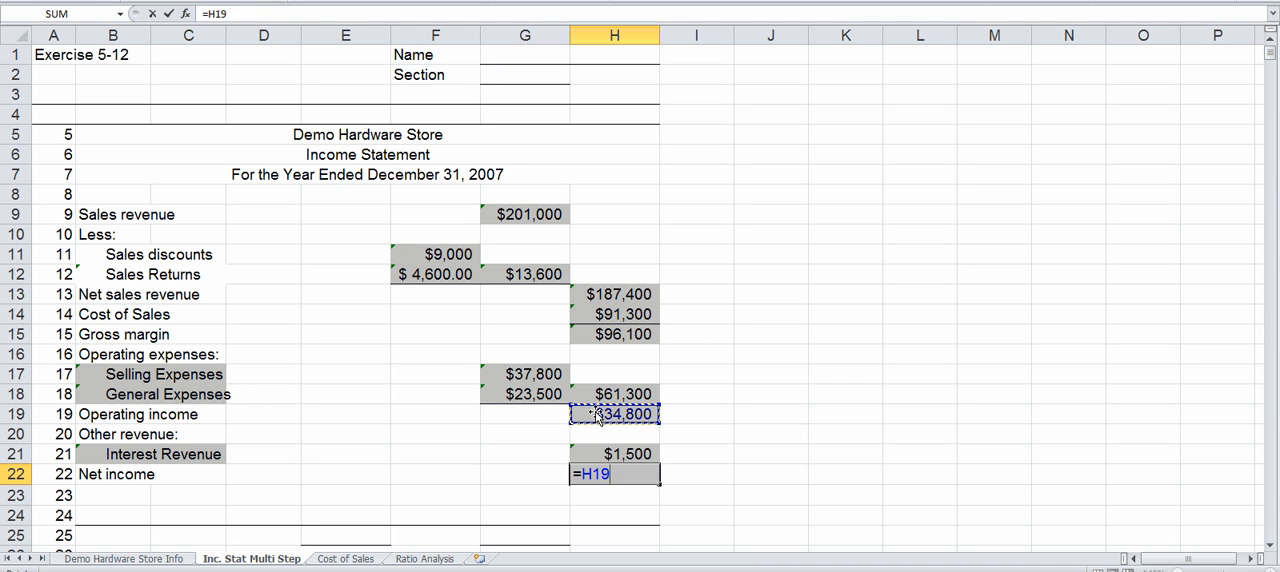
{"action": "type", "text": "+"}
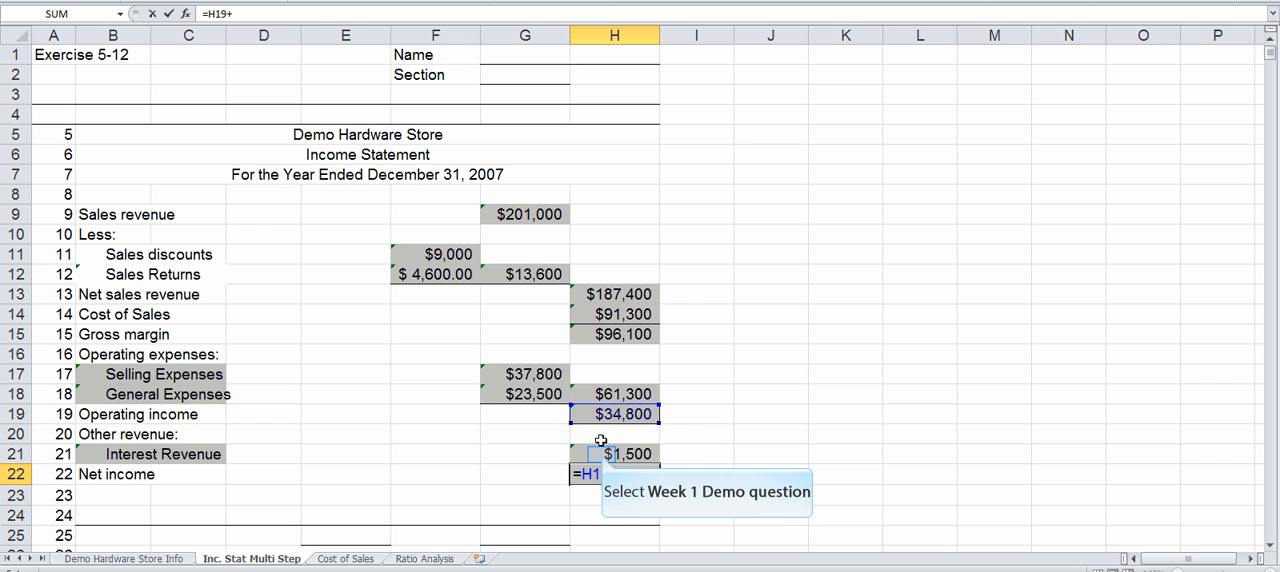
{"action": "left_click", "coordinate": [604, 454]}
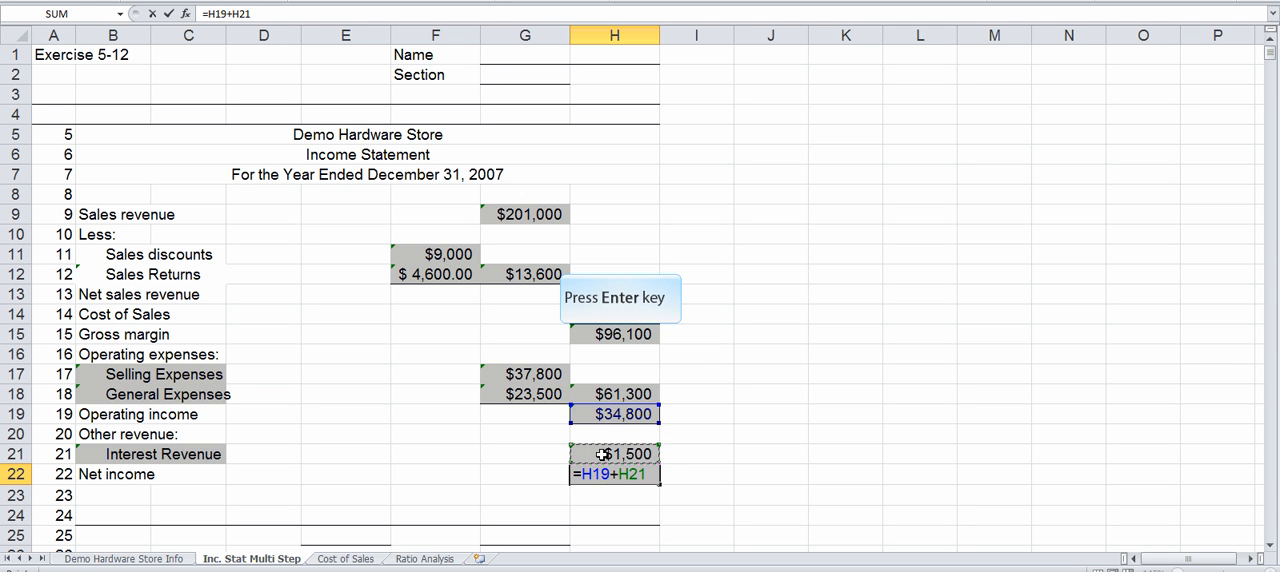
{"action": "key", "text": "Return"}
{"action": "scroll", "coordinate": [604, 454], "scroll_direction": "down", "scroll_amount": 1}
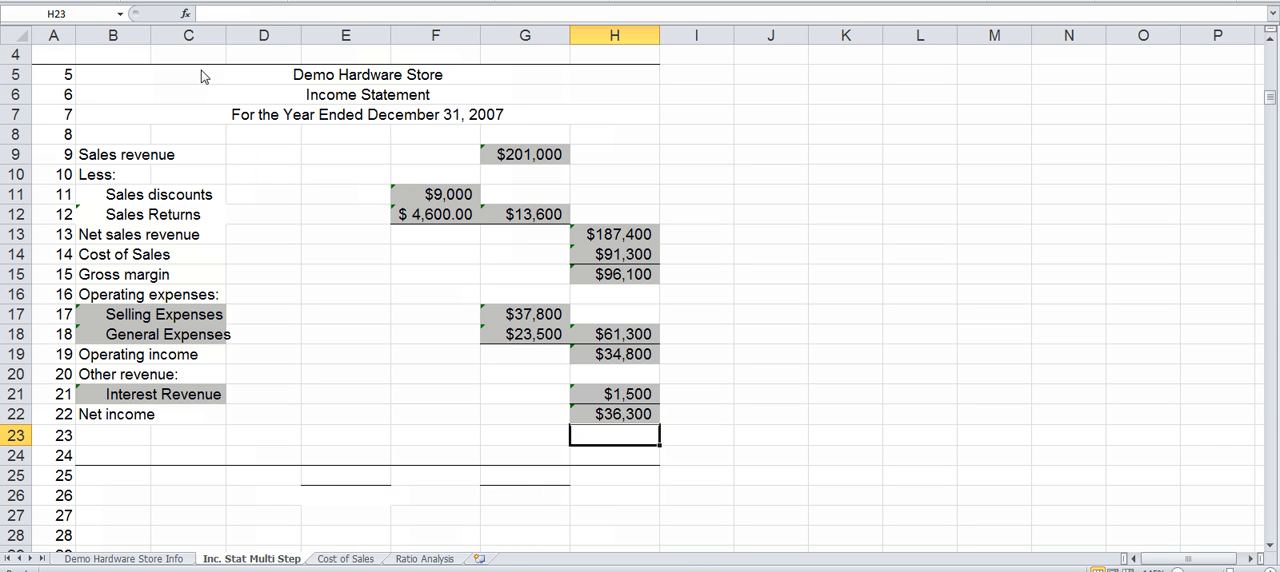
Step: On the Cost of Sales sheet, link Beginning Inventory in H10 to the Dec 31, 2006 inventory in F34 of the Demo Hardware Store Info sheet
{"action": "left_click", "coordinate": [345, 559]}
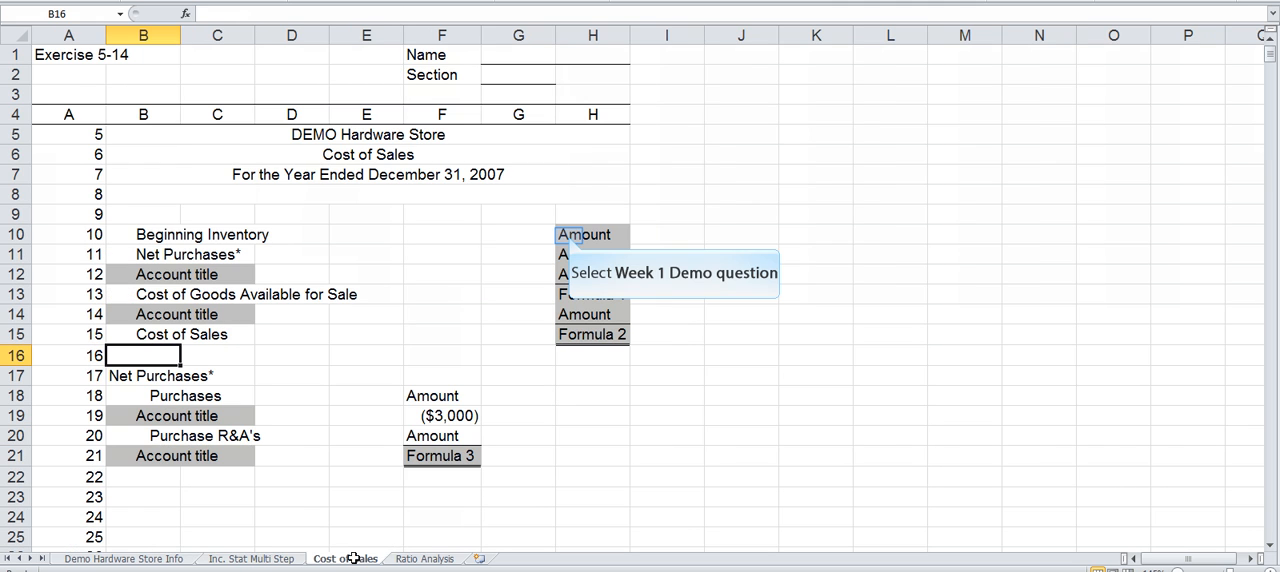
{"action": "left_click", "coordinate": [567, 235]}
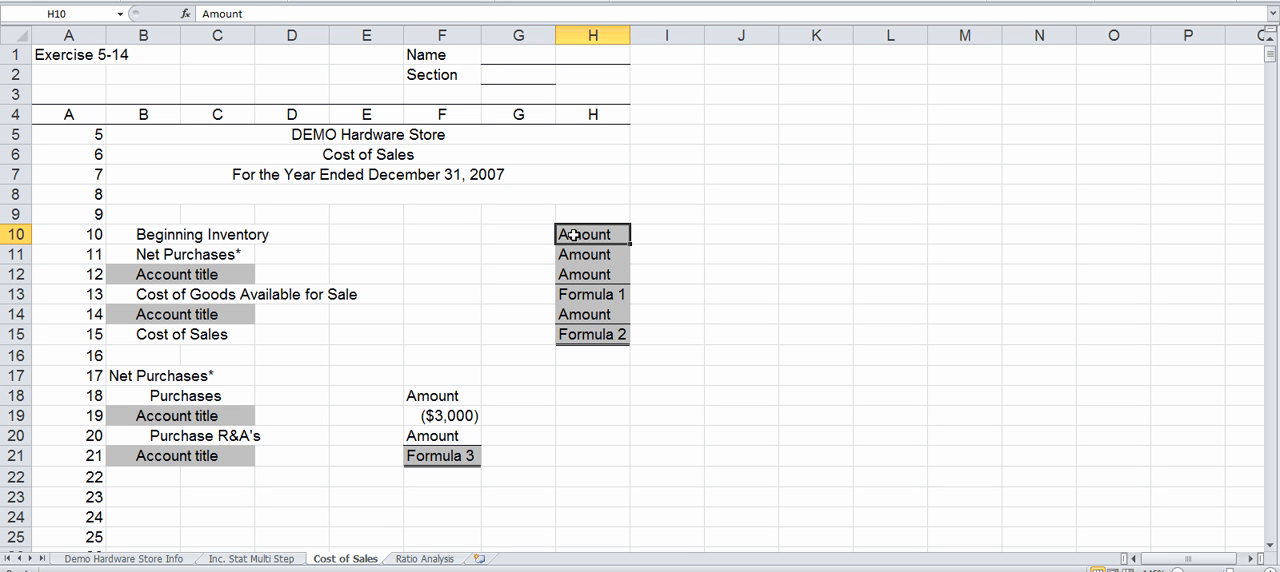
{"action": "type", "text": "="}
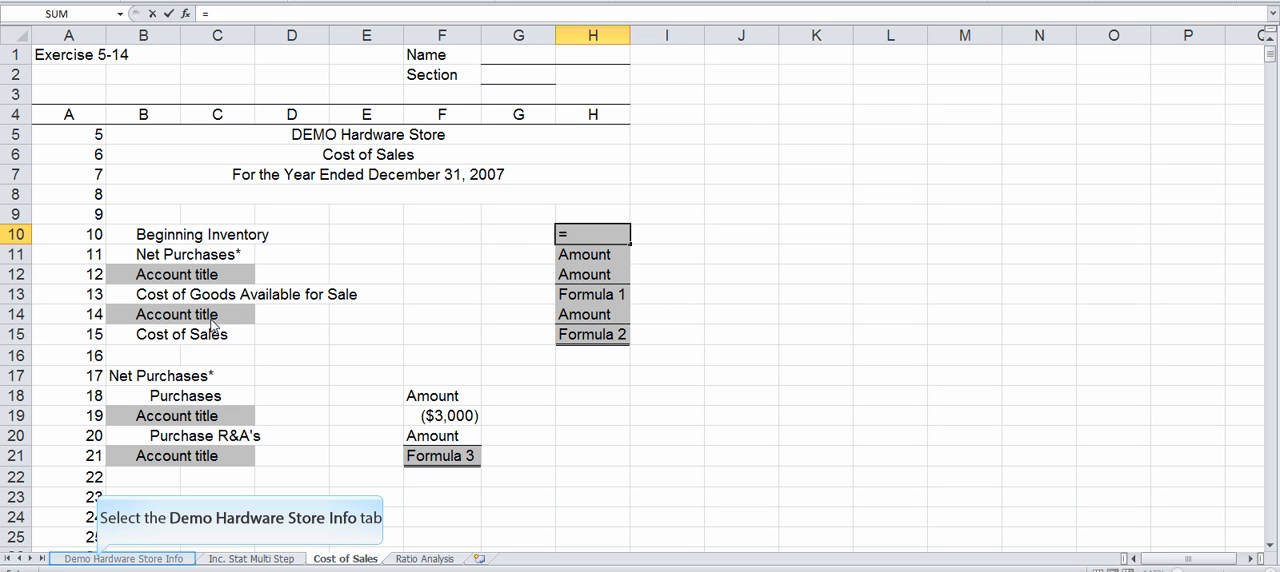
{"action": "left_click", "coordinate": [98, 560]}
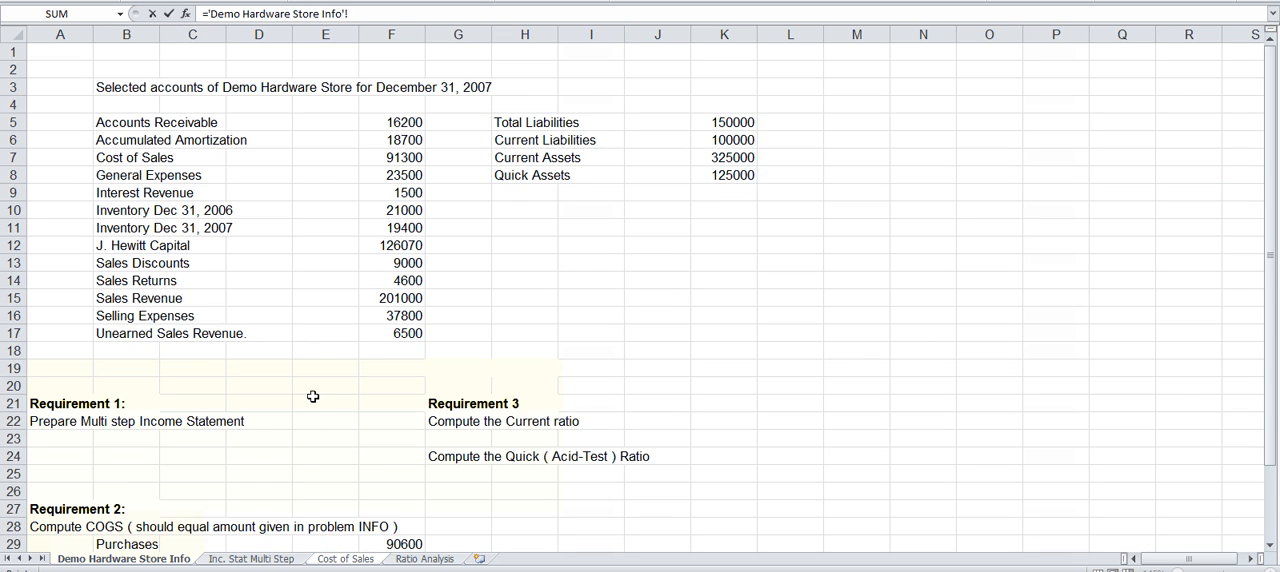
{"action": "scroll", "coordinate": [313, 397], "scroll_direction": "down", "scroll_amount": 1}
{"action": "scroll", "coordinate": [313, 397], "scroll_direction": "down", "scroll_amount": 1}
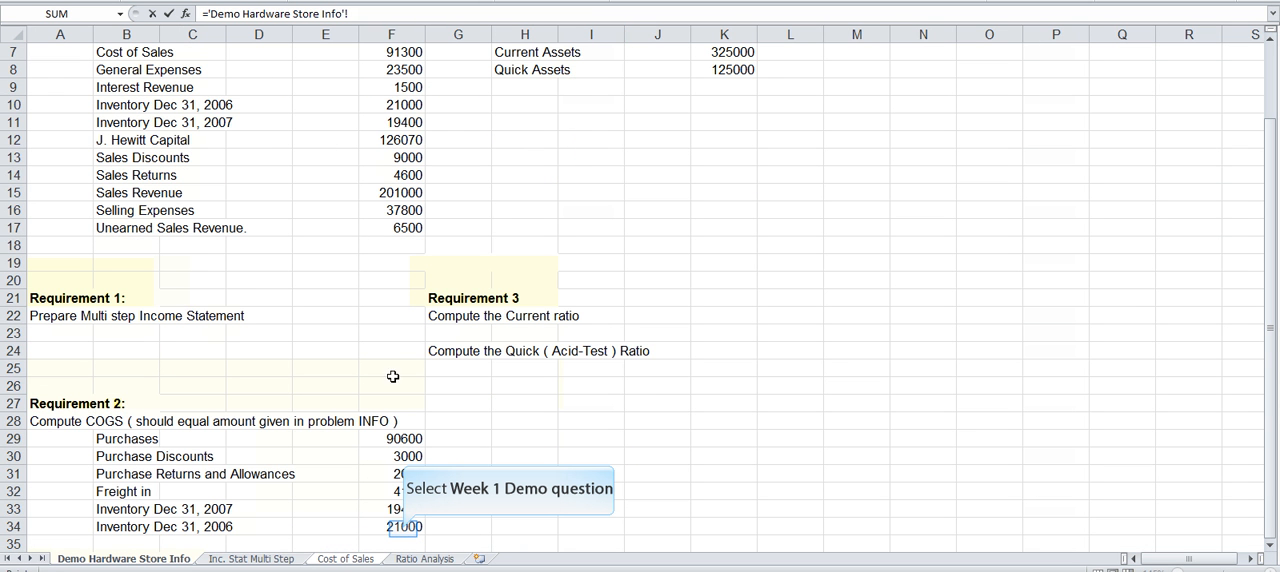
{"action": "left_click", "coordinate": [403, 529]}
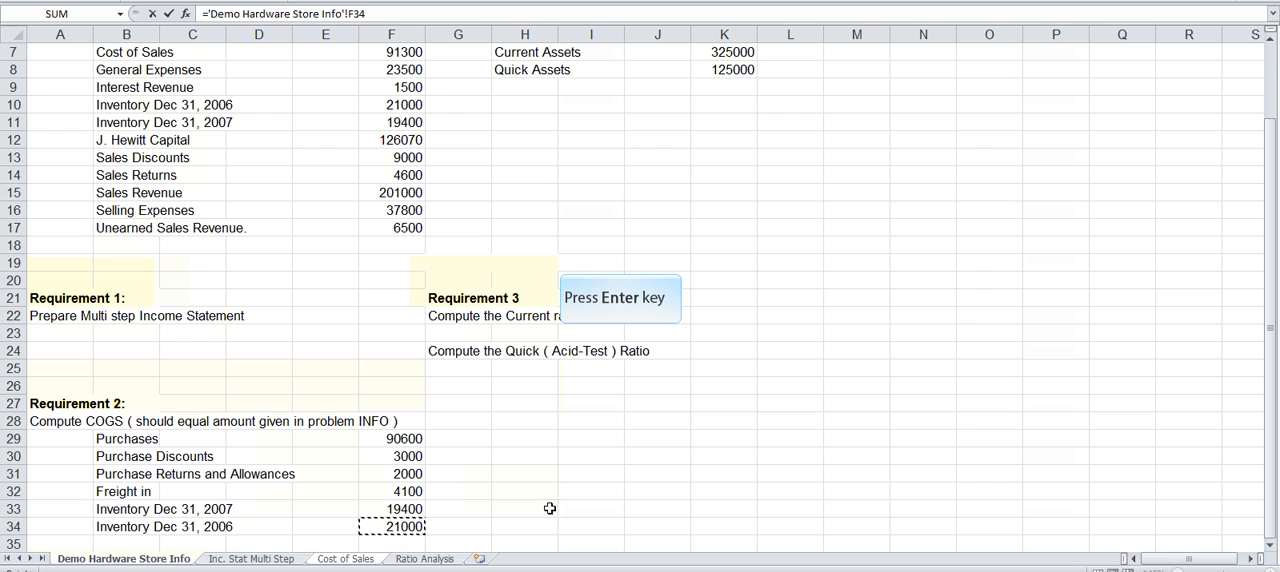
{"action": "key", "text": "Return"}
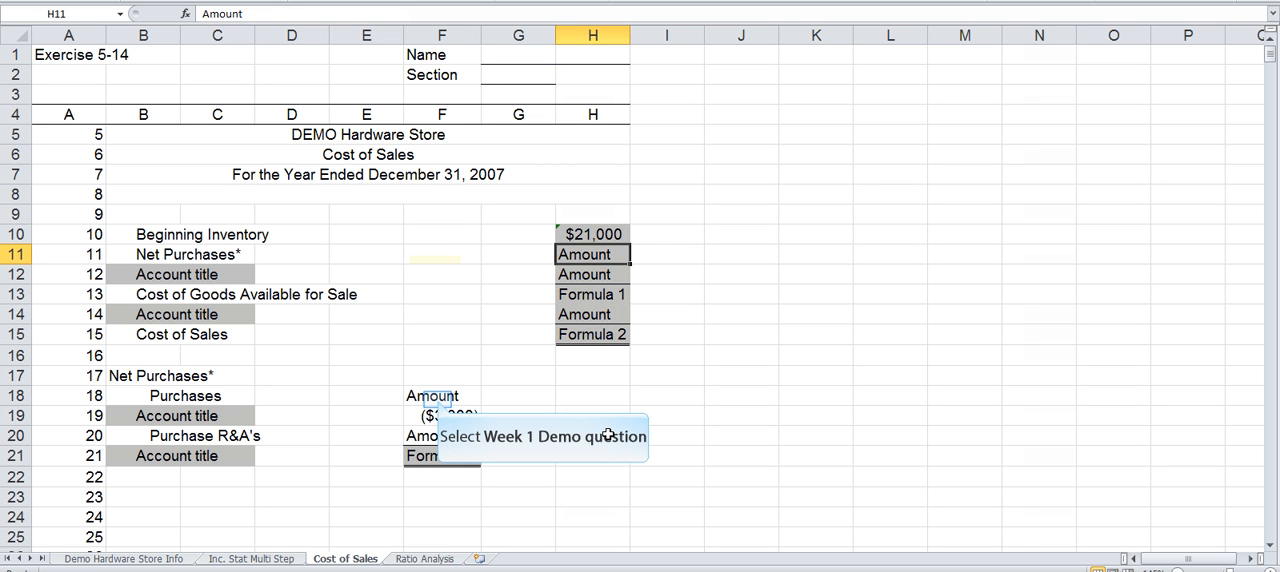
Step: Link the Purchases amount in F18 to the value in F29 of the Demo Hardware Store Info sheet
{"action": "left_click", "coordinate": [437, 399]}
{"action": "type", "text": "="}
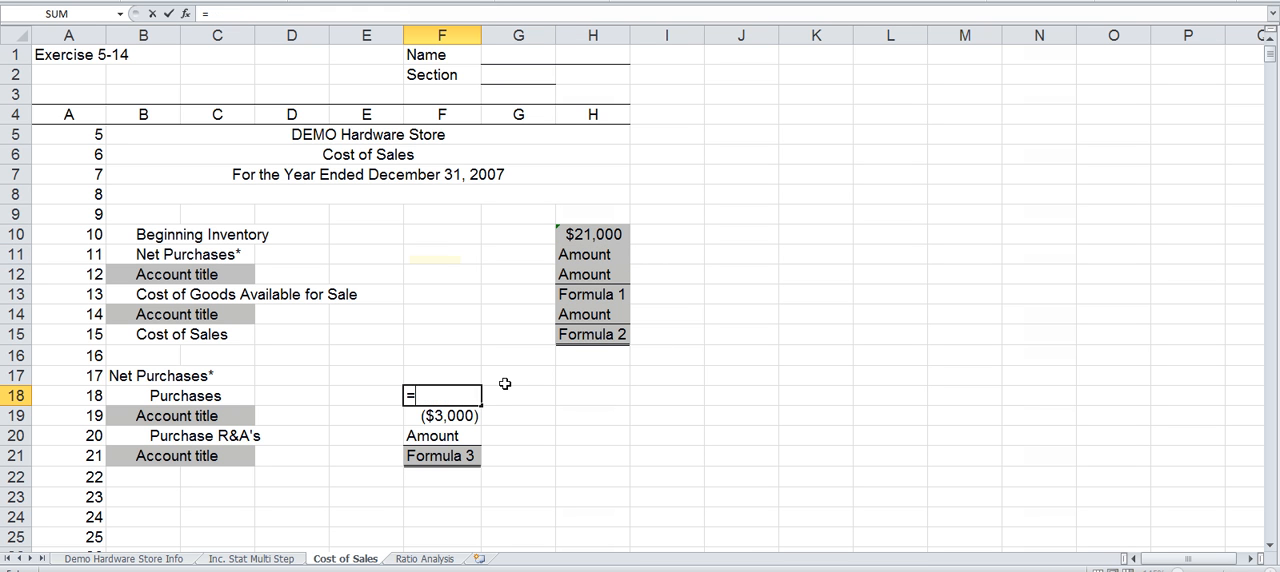
{"action": "left_click", "coordinate": [158, 559]}
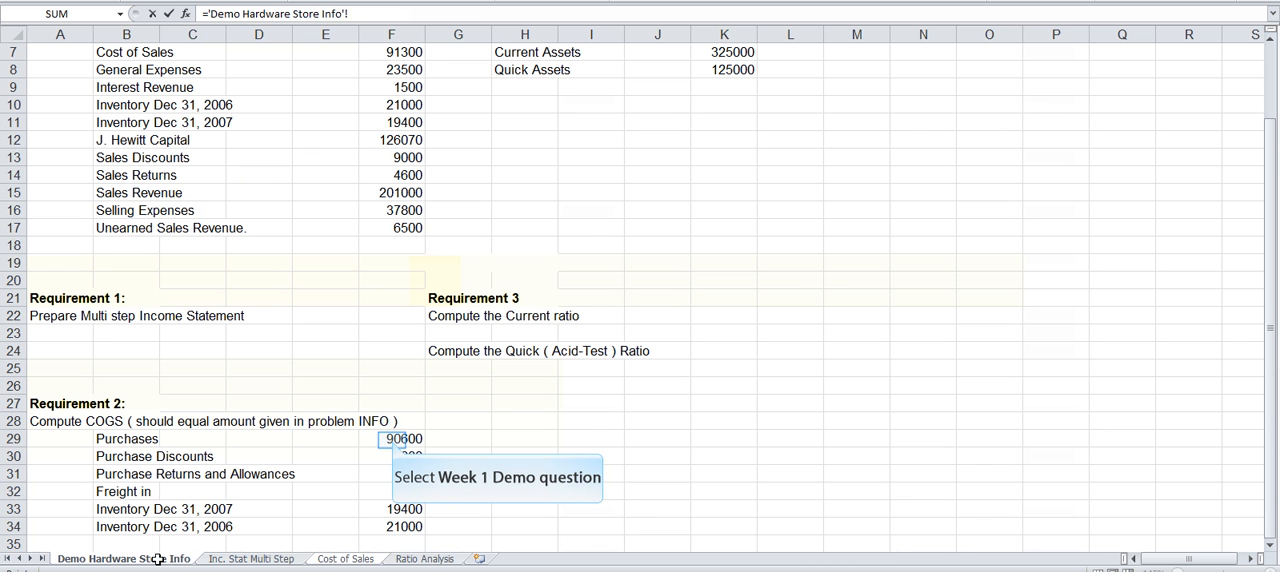
{"action": "left_click", "coordinate": [391, 438]}
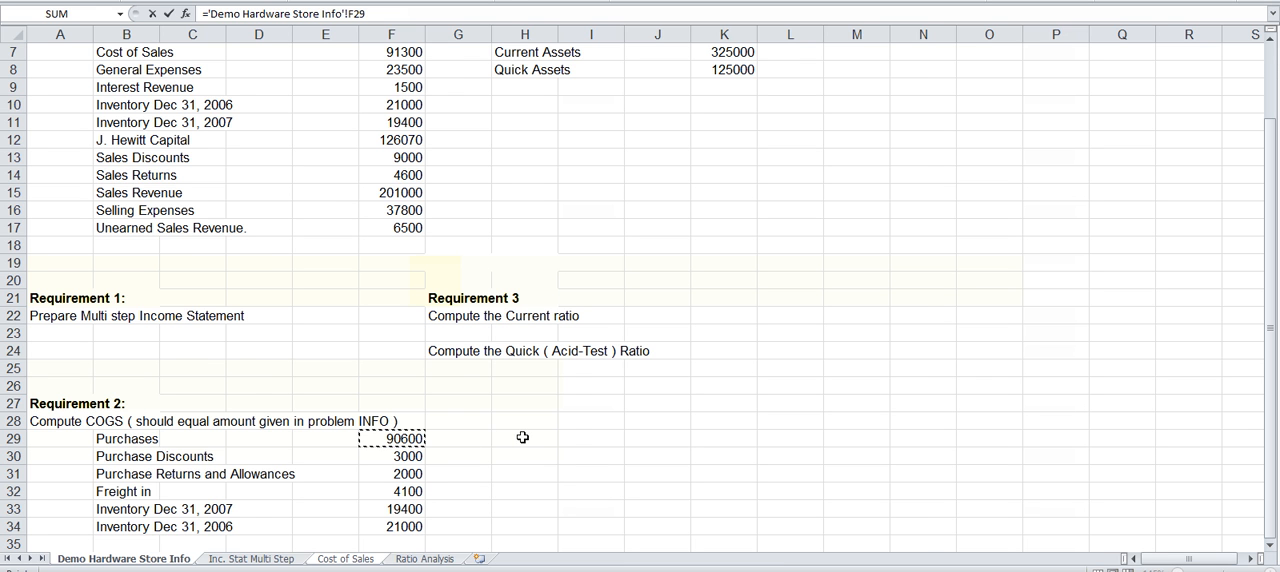
{"action": "key", "text": "Return"}
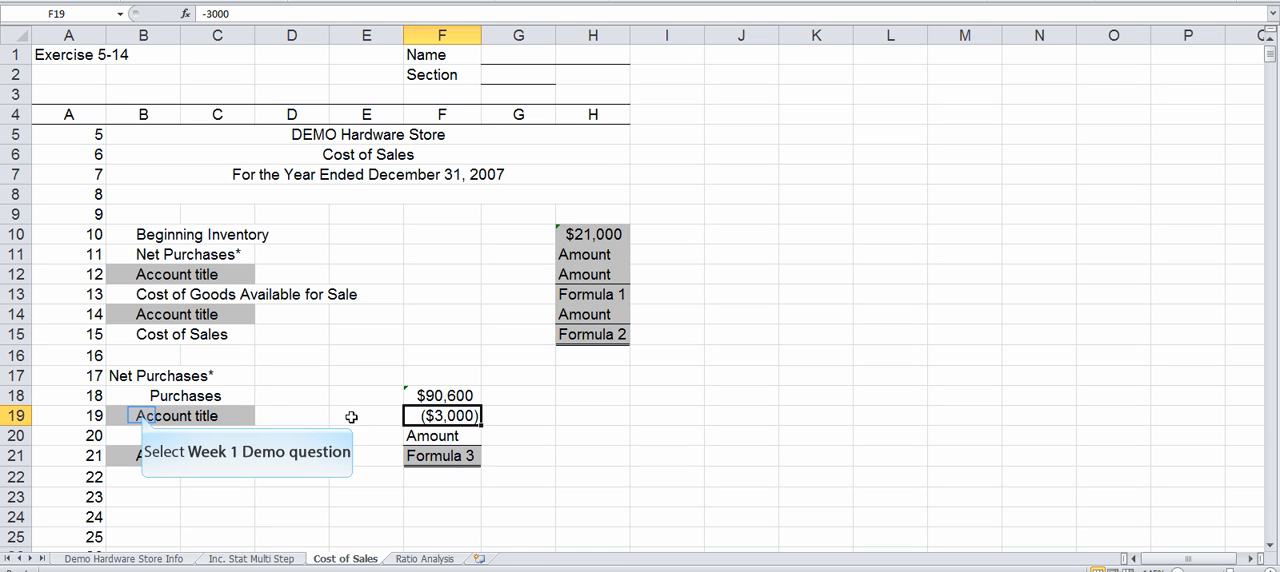
Step: Link the account title in B19 of the Cost of Sales sheet to Purchase Discounts in B30 of the Demo Hardware Store Info sheet
{"action": "left_click", "coordinate": [141, 415]}
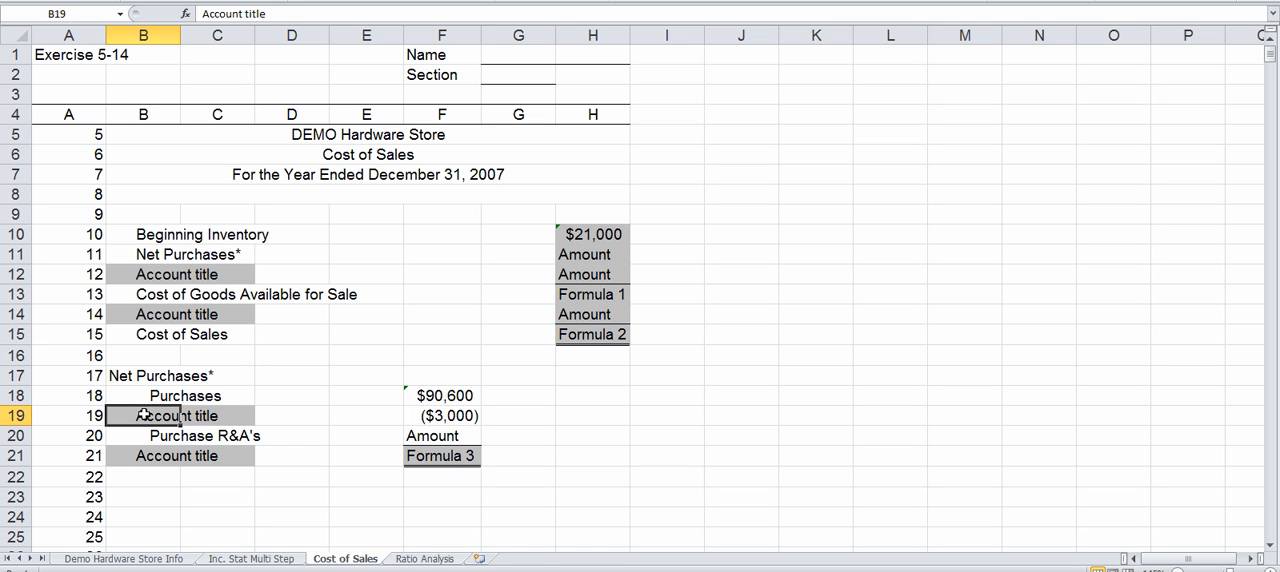
{"action": "type", "text": "="}
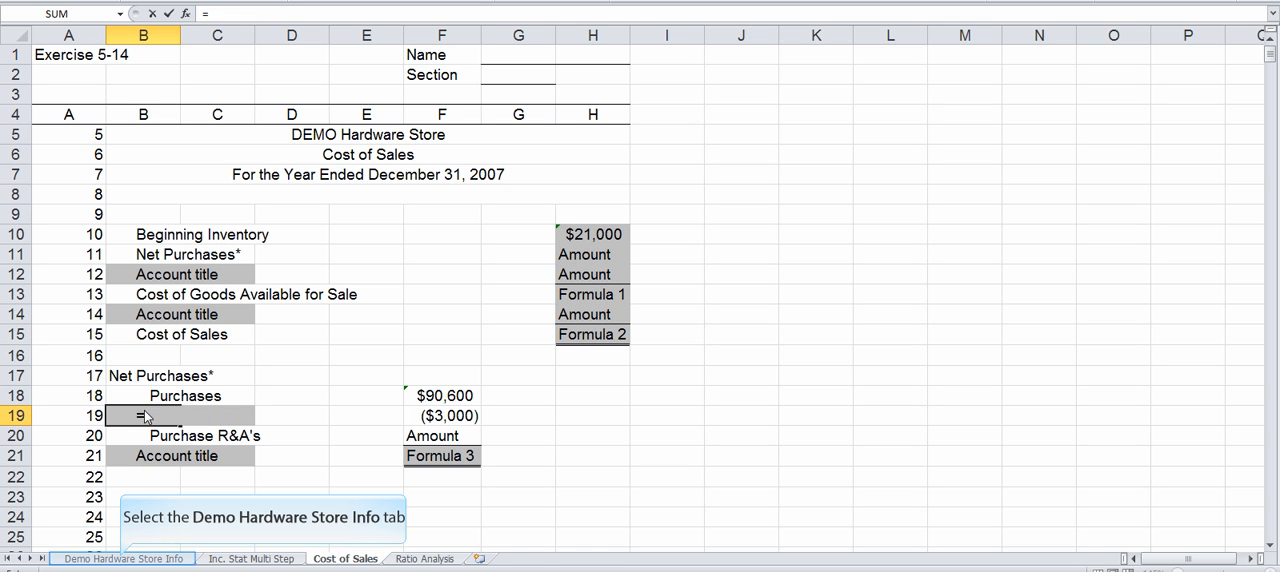
{"action": "left_click", "coordinate": [122, 559]}
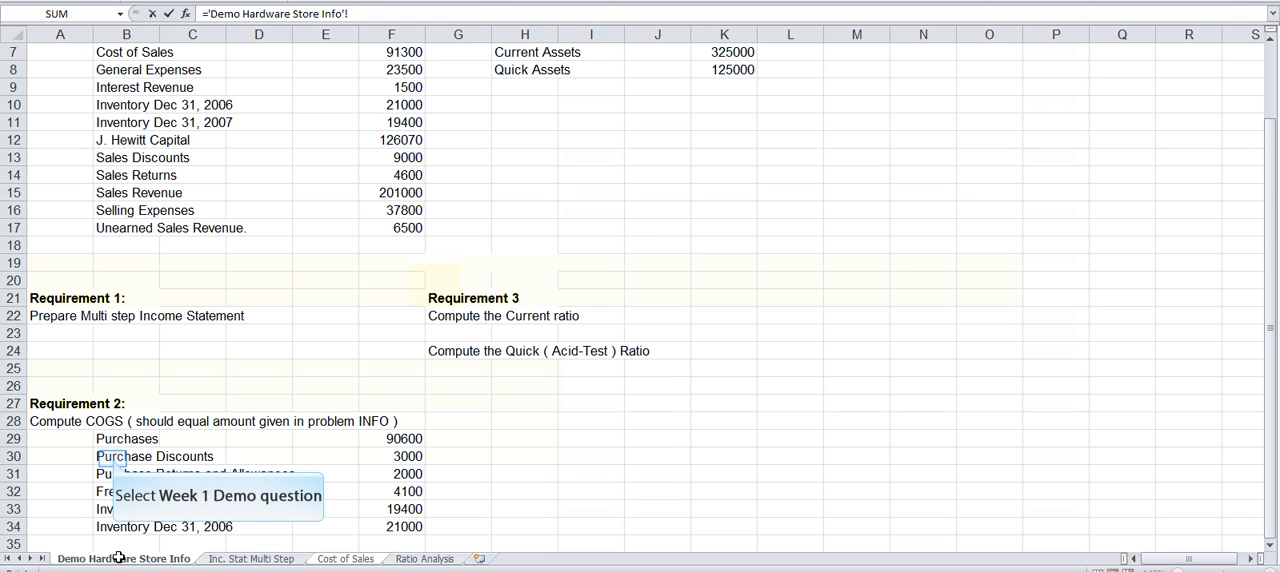
{"action": "left_click", "coordinate": [112, 457]}
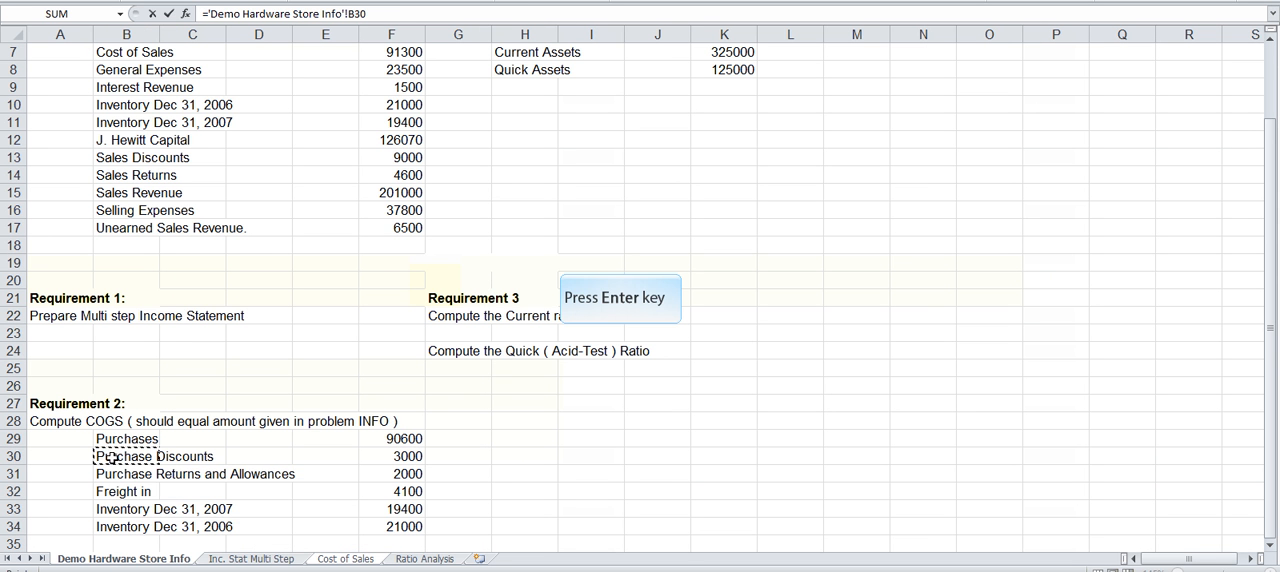
{"action": "key", "text": "Return"}
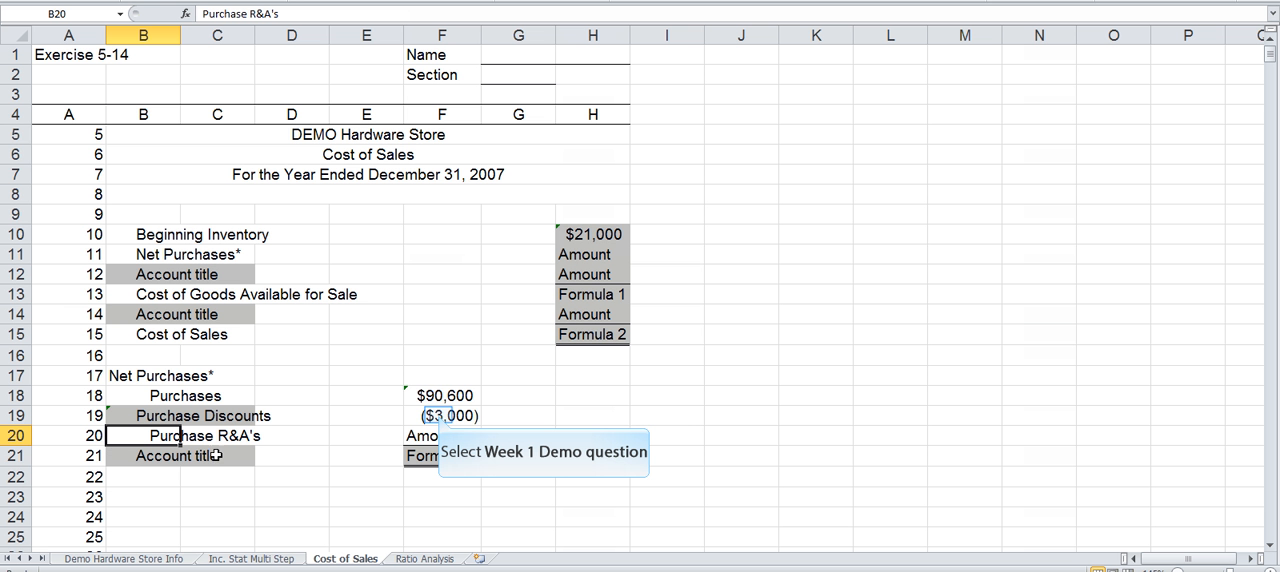
Step: Link the Purchase Discounts amount in F19 to the negative of F30 on the Demo Hardware Store Info sheet
{"action": "left_click", "coordinate": [440, 415]}
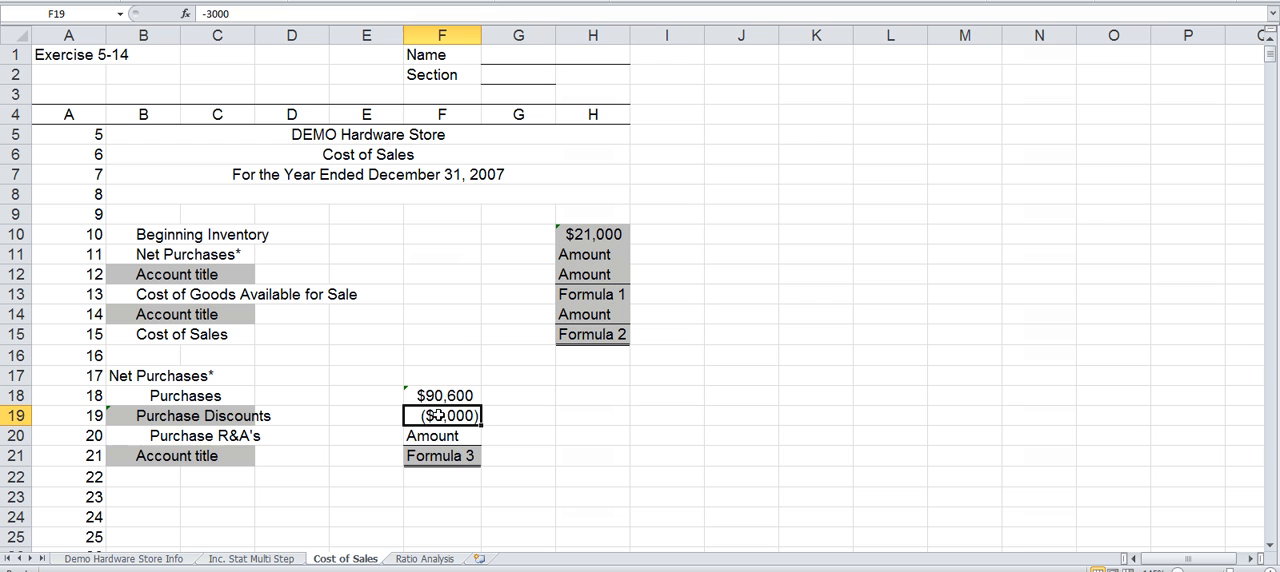
{"action": "type", "text": "="}
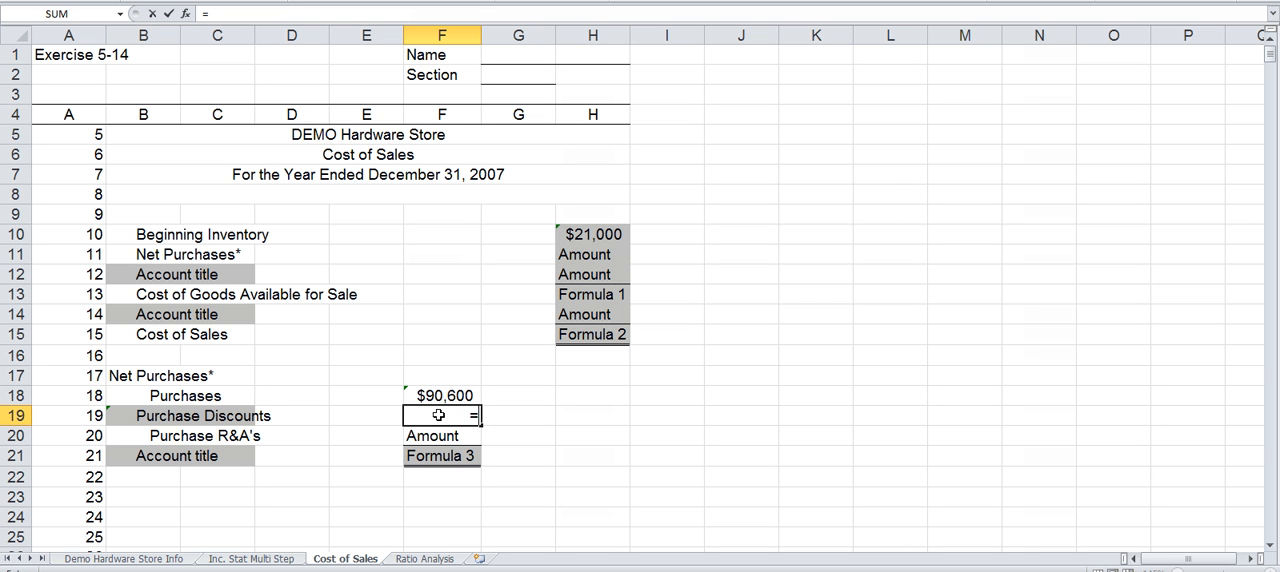
{"action": "type", "text": "-"}
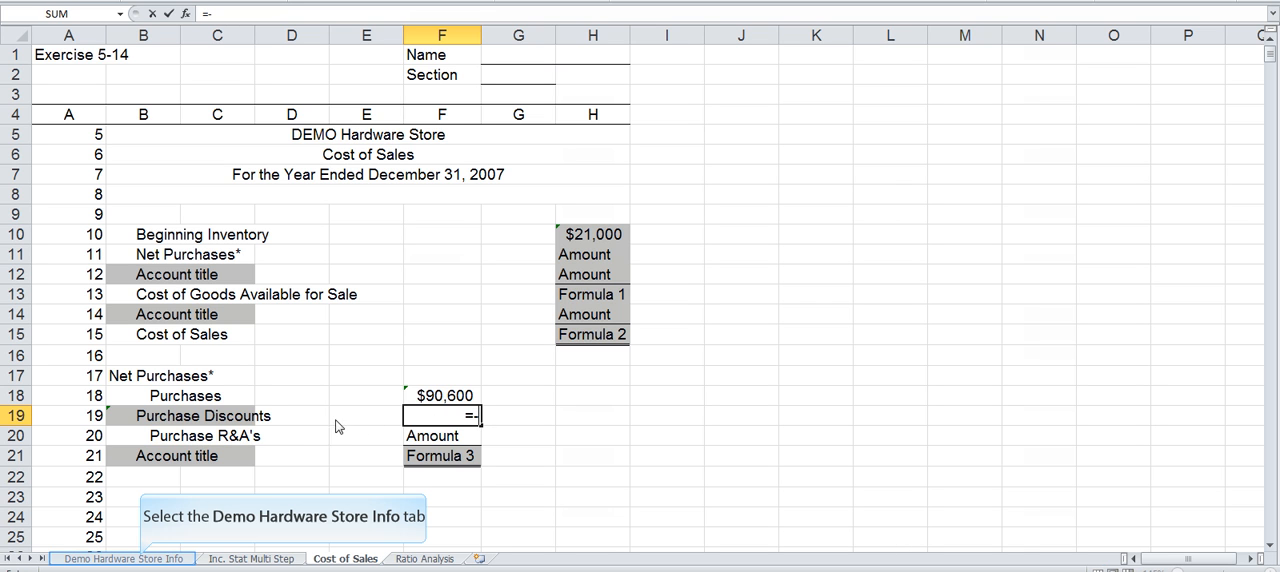
{"action": "left_click", "coordinate": [141, 559]}
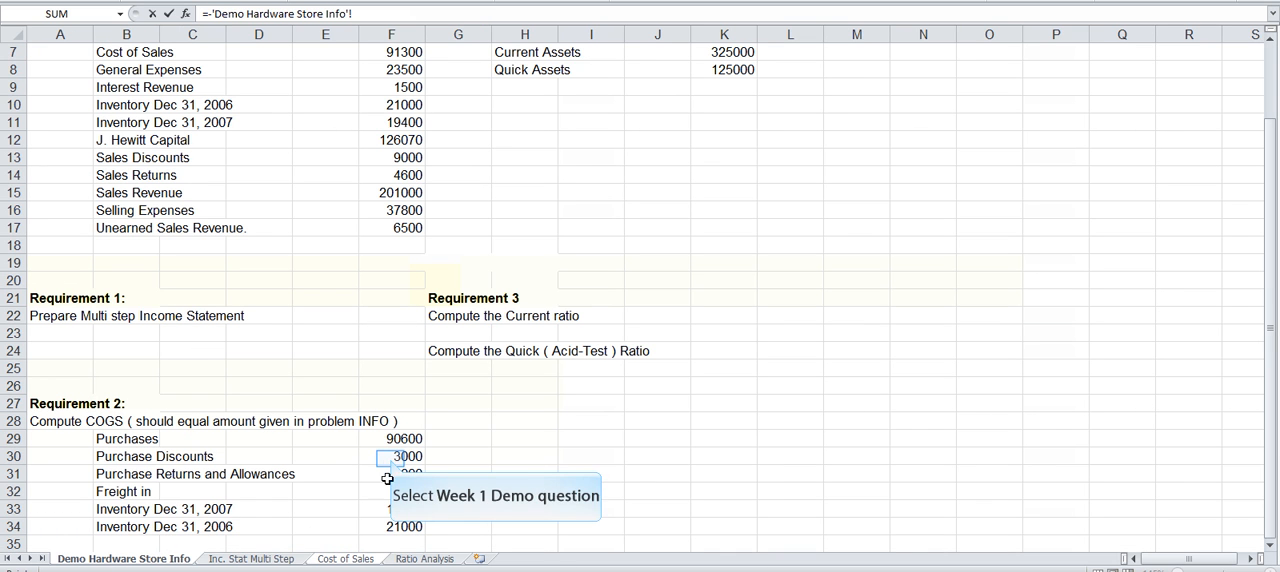
{"action": "left_click", "coordinate": [390, 458]}
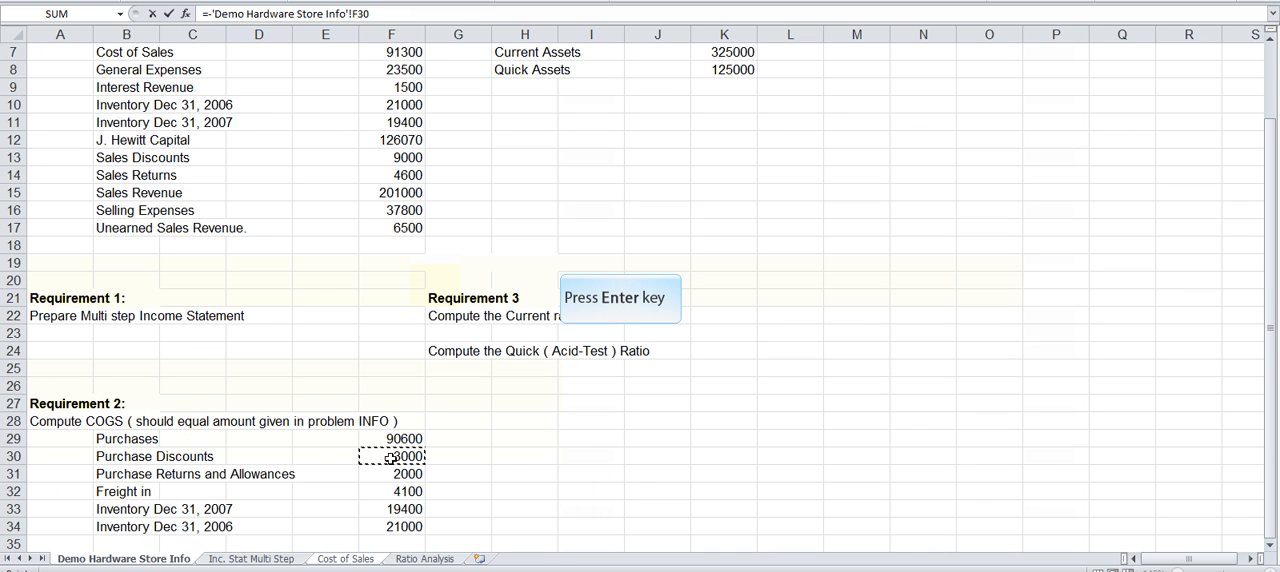
{"action": "key", "text": "Return"}
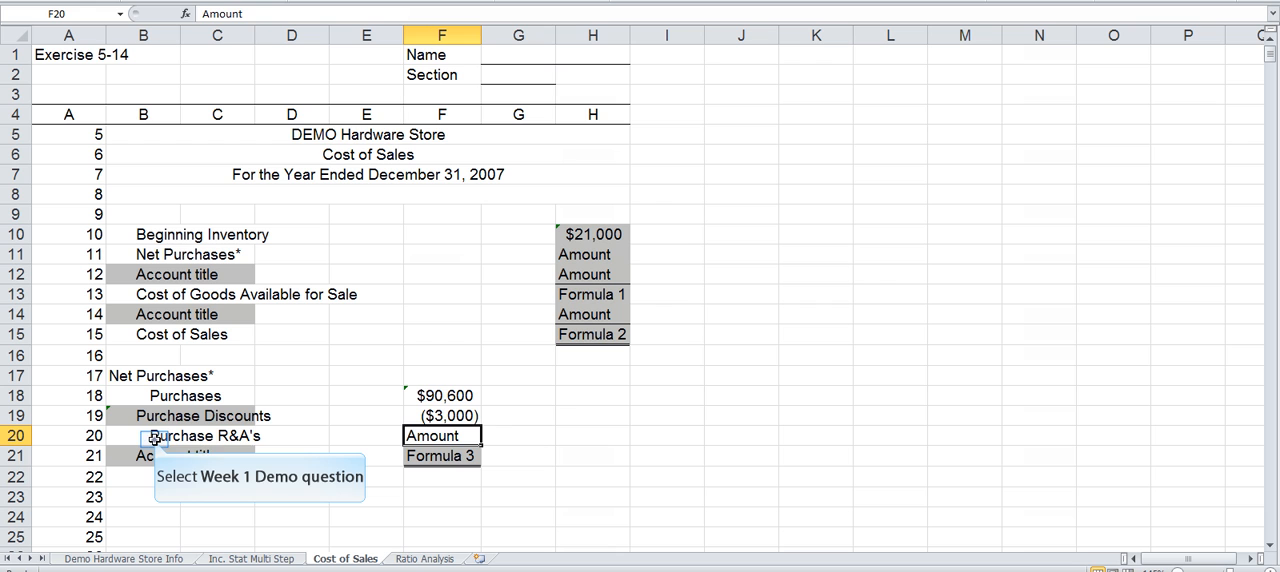
Step: Link the Purchase R&A's amount in F20 to the negative of F31 on the Demo Hardware Store Info sheet
{"action": "left_click", "coordinate": [154, 437]}
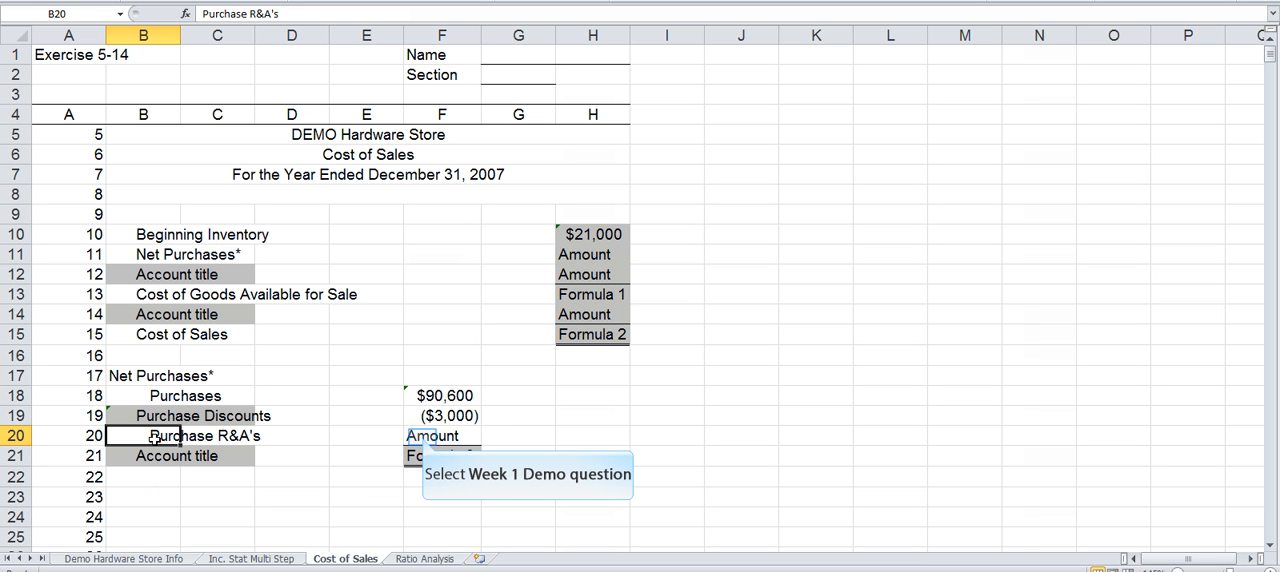
{"action": "left_click", "coordinate": [422, 437]}
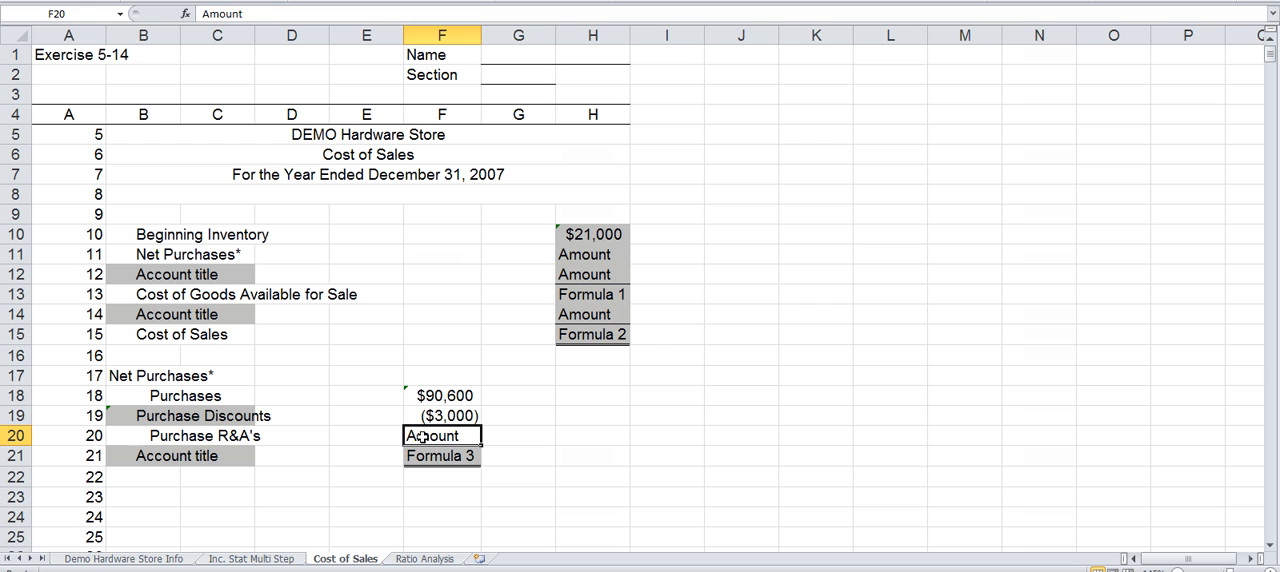
{"action": "type", "text": "="}
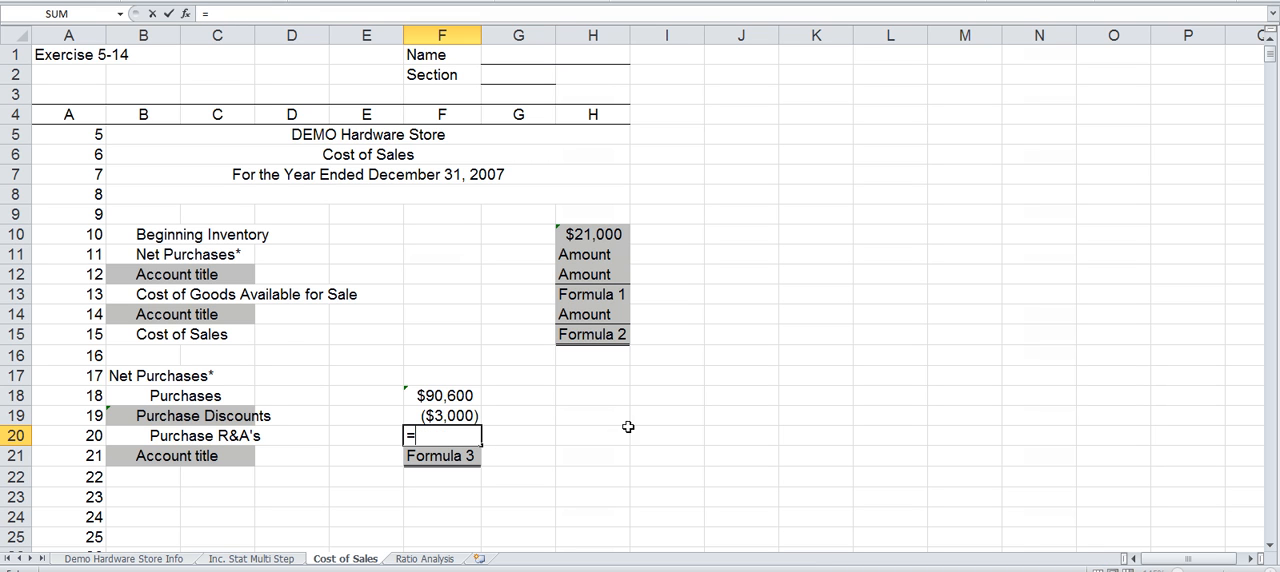
{"action": "type", "text": "-"}
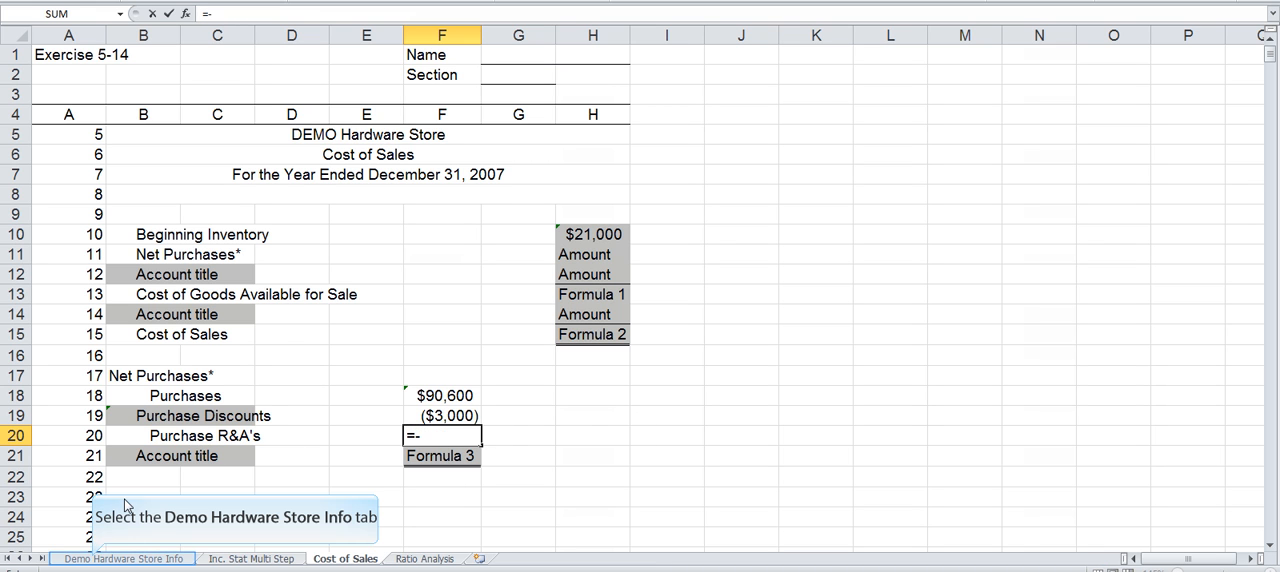
{"action": "left_click", "coordinate": [93, 559]}
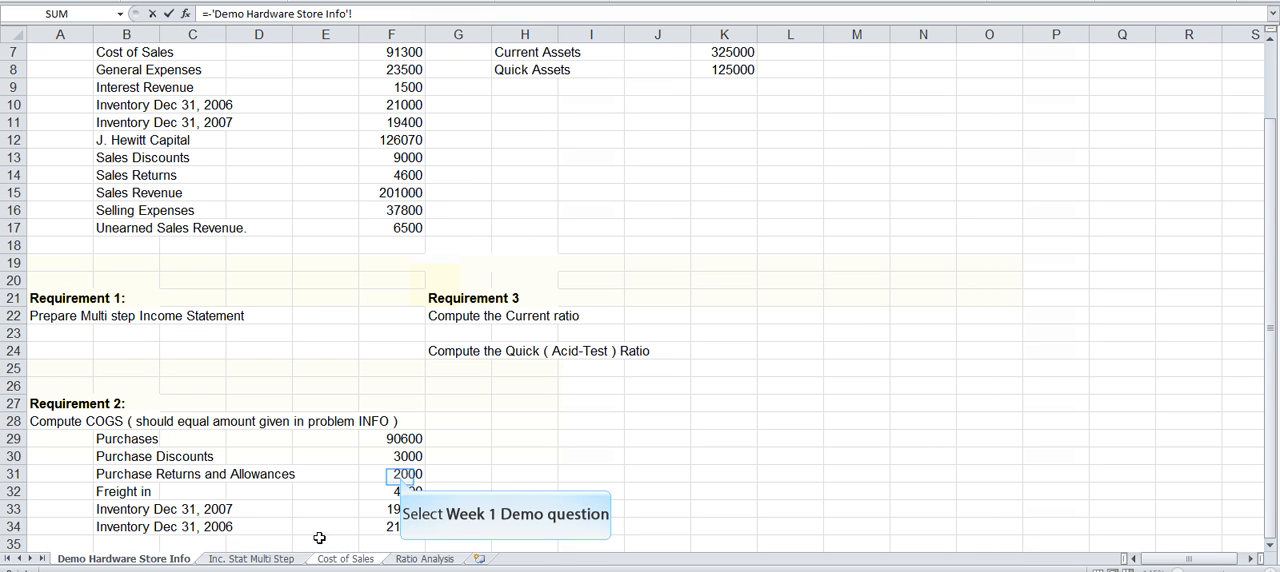
{"action": "left_click", "coordinate": [400, 474]}
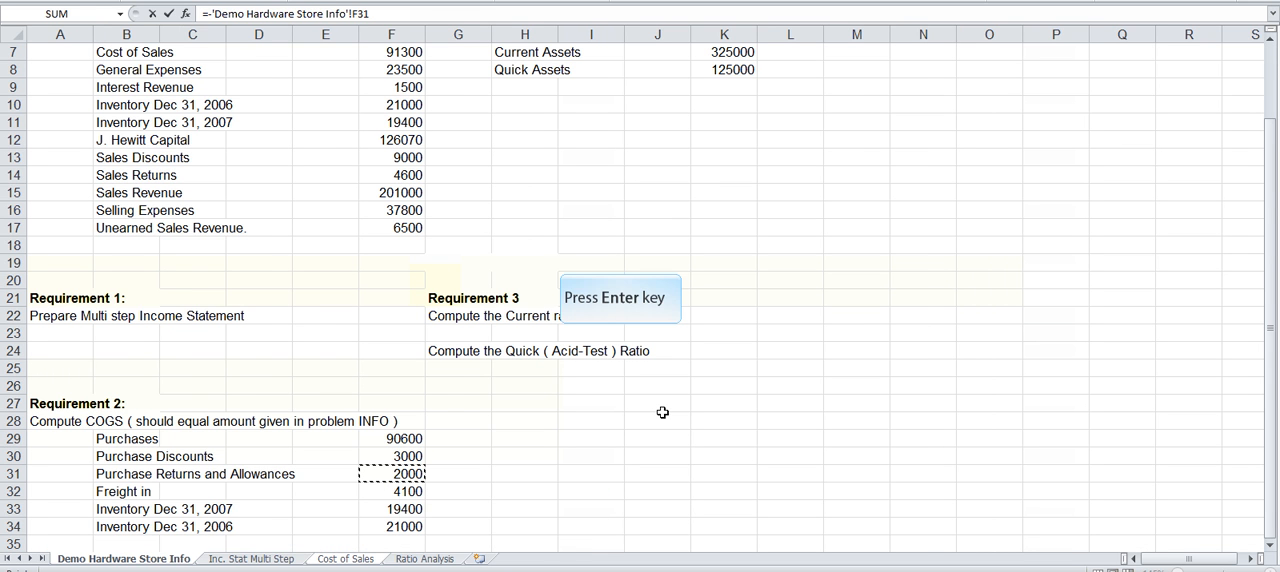
{"action": "key", "text": "Return"}
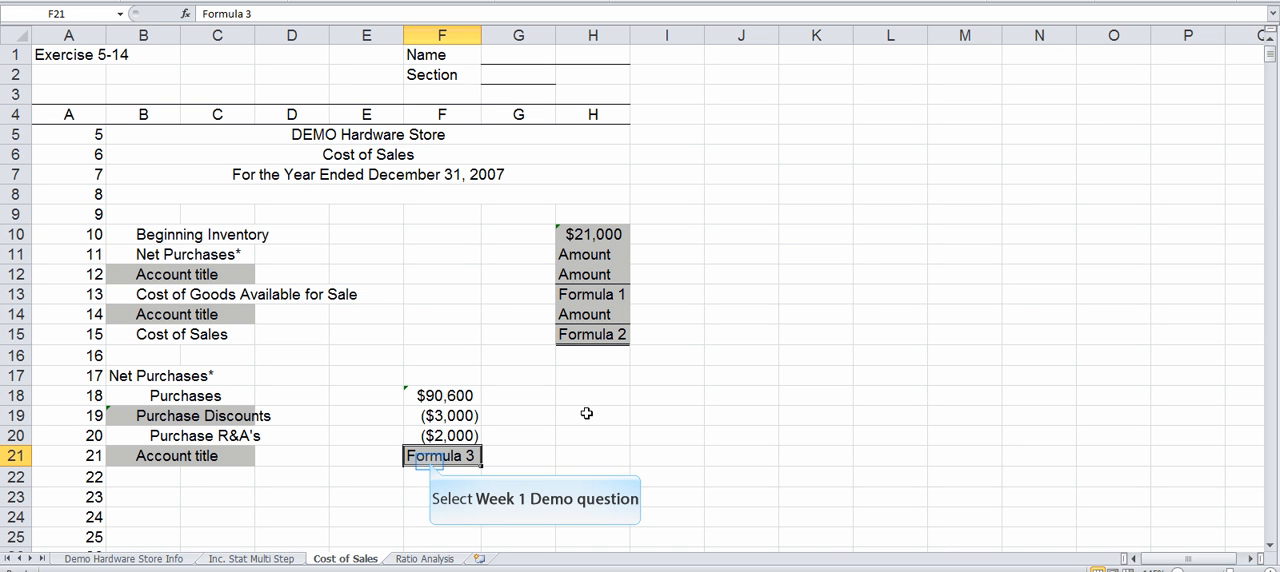
Step: Total the net purchases in F21 with the formula =SUM(F18:F20)
{"action": "left_click", "coordinate": [430, 461]}
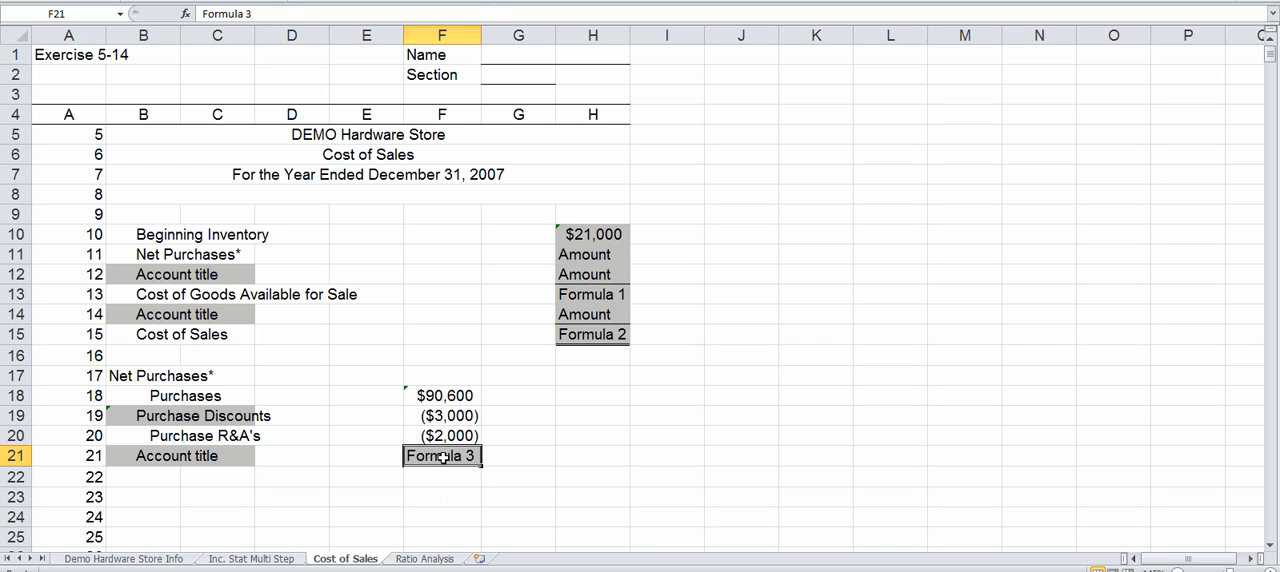
{"action": "key", "text": "alt+equal"}
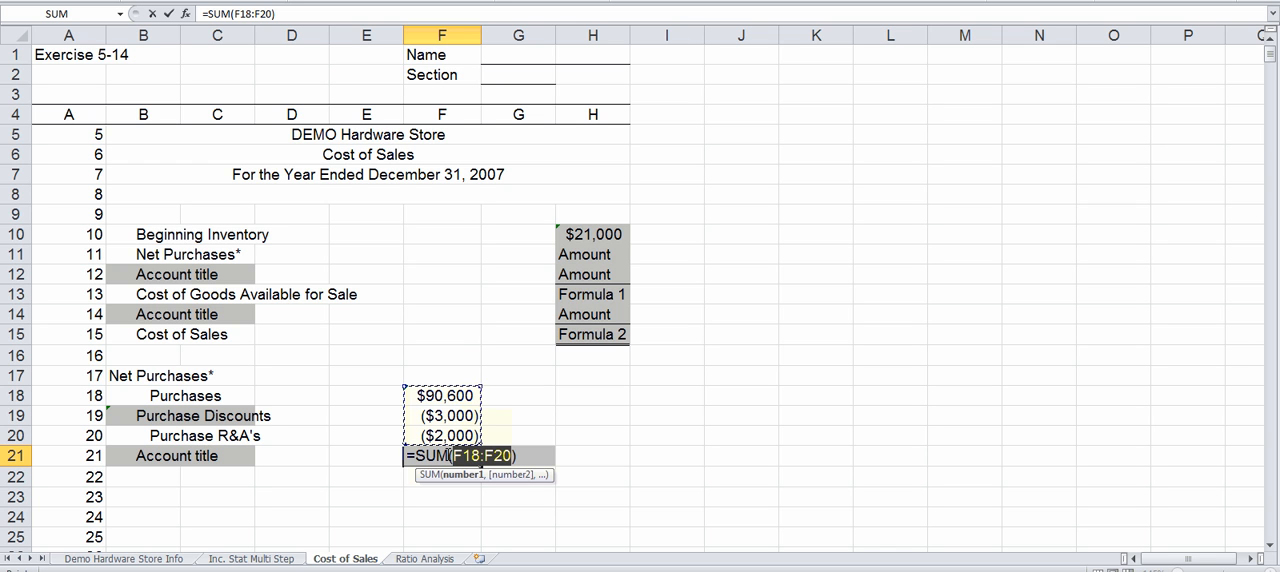
{"action": "key", "text": "Return"}
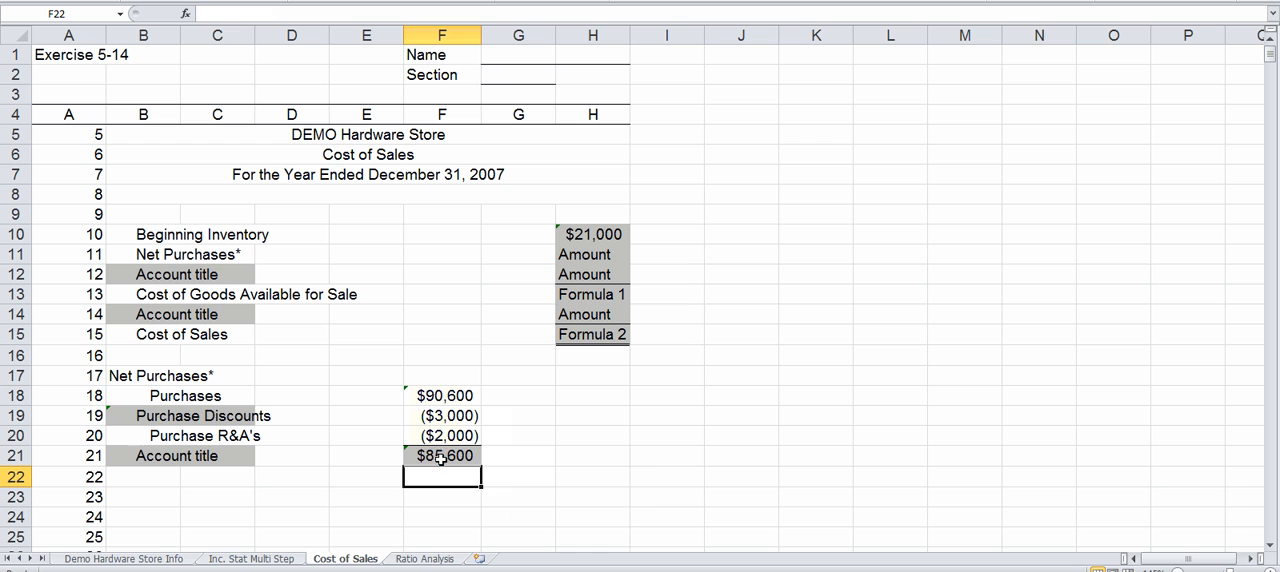
{"action": "left_click", "coordinate": [440, 456]}
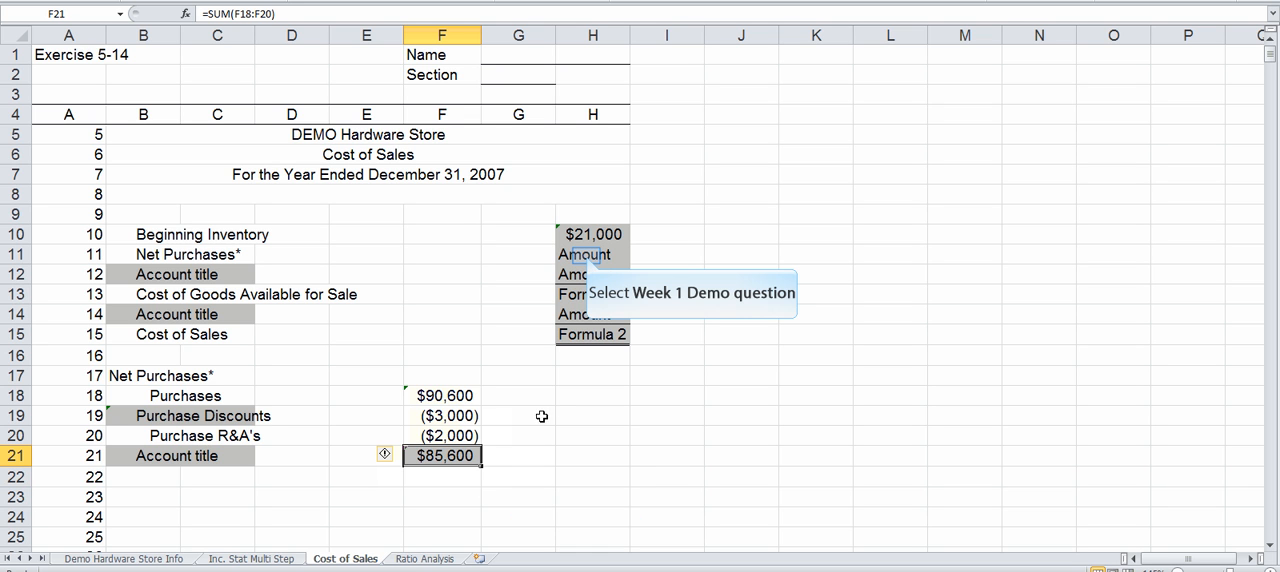
Step: Link the Net Purchases amount in H11 to the net purchases total with the formula =F21
{"action": "left_click", "coordinate": [586, 255]}
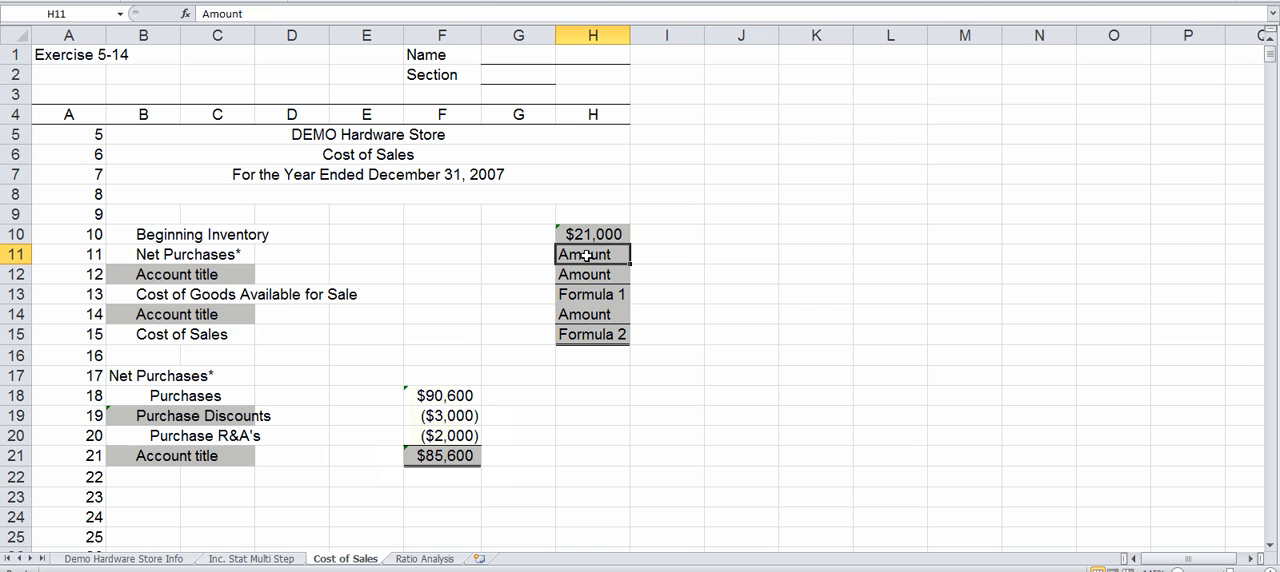
{"action": "type", "text": "="}
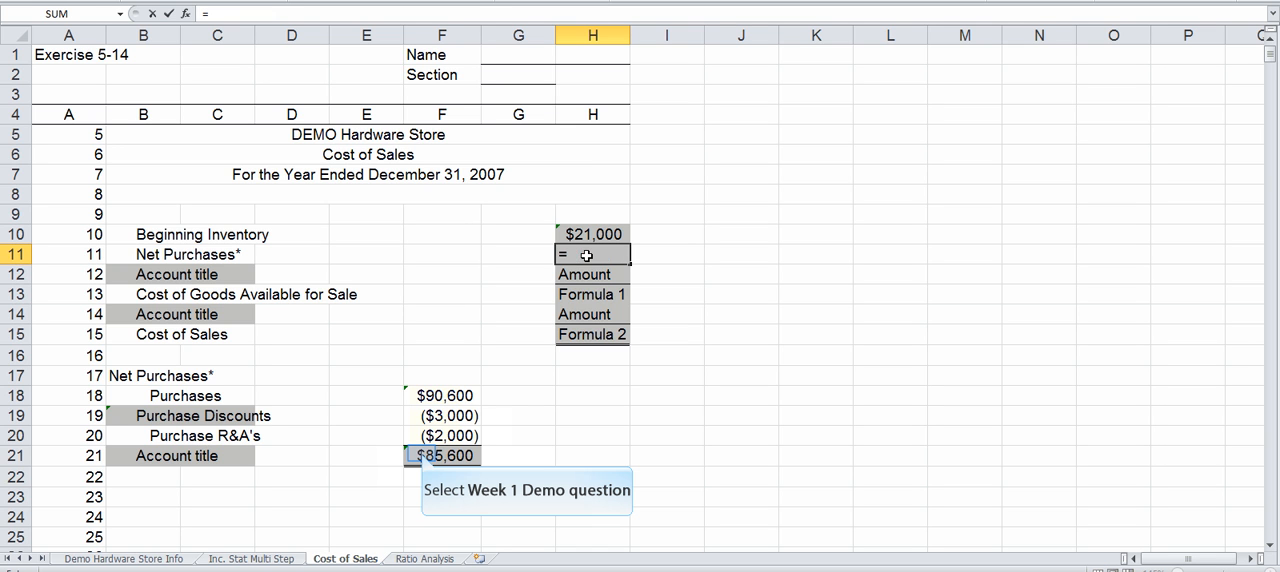
{"action": "left_click", "coordinate": [421, 454]}
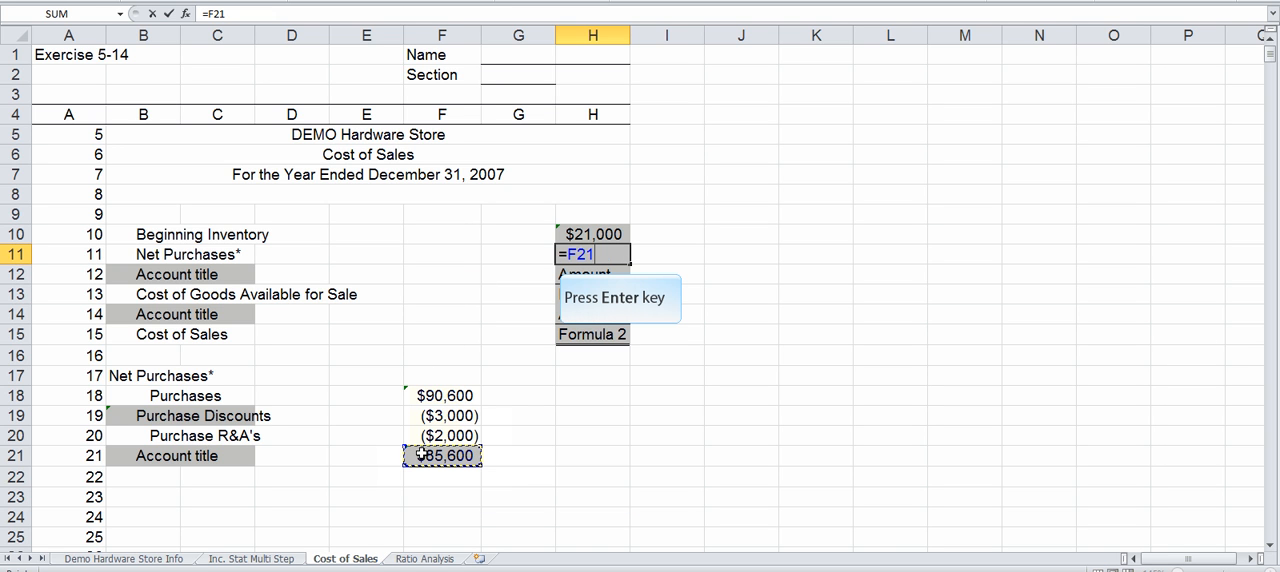
{"action": "key", "text": "Return"}
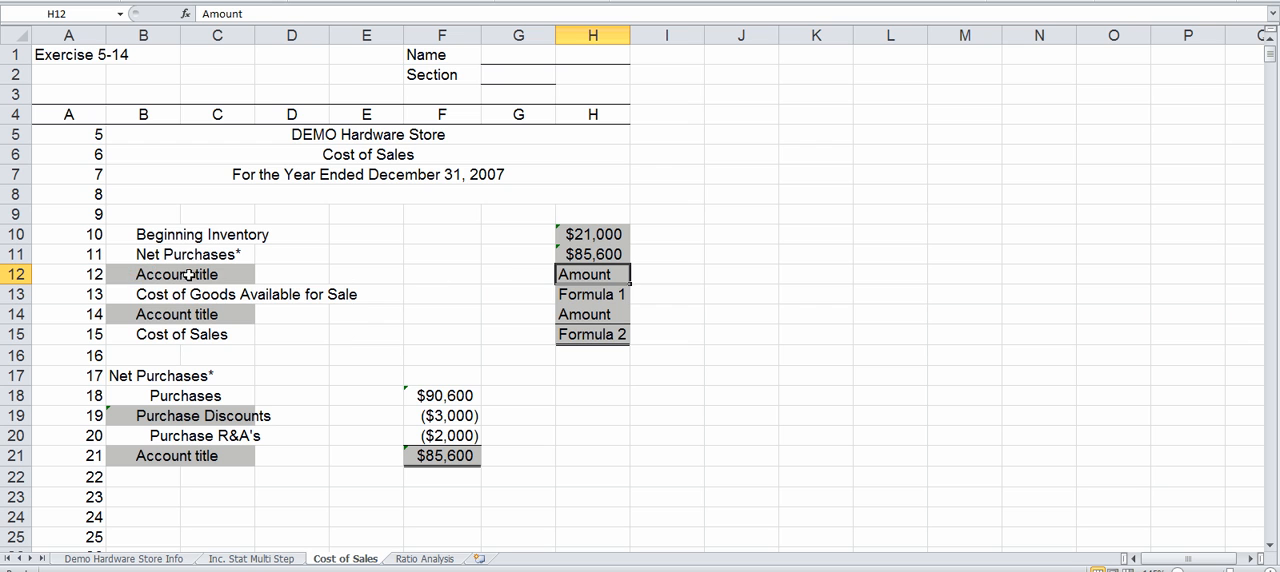
Step: Link the account title in B12 to Freight in in B32 of the Demo Hardware Store Info sheet
{"action": "left_click", "coordinate": [142, 276]}
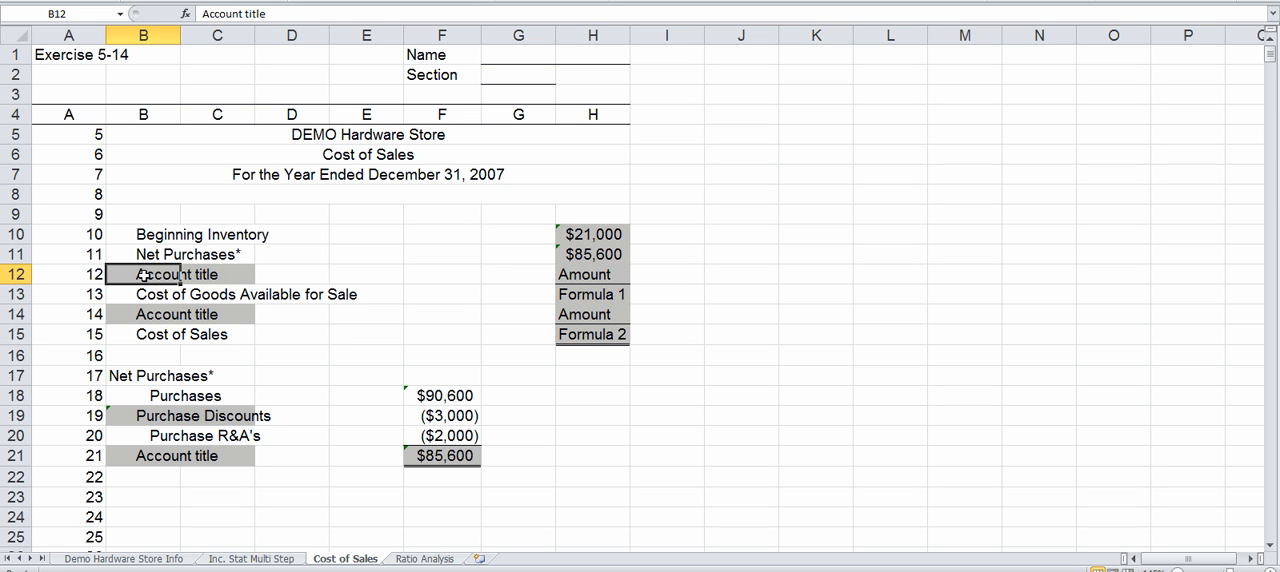
{"action": "type", "text": "="}
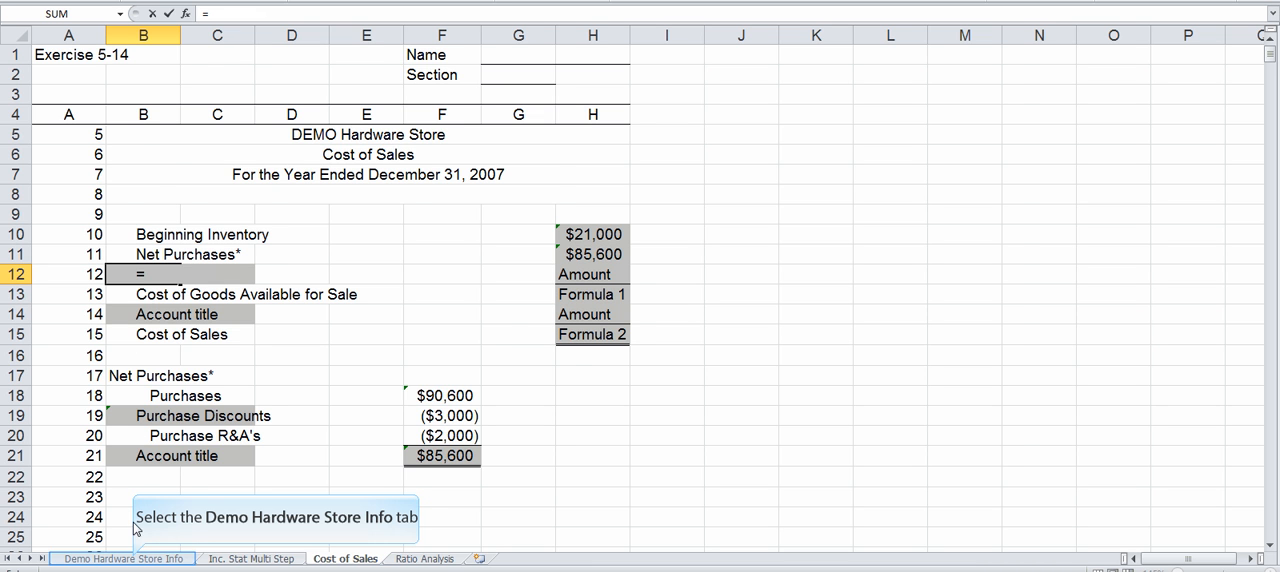
{"action": "left_click", "coordinate": [135, 562]}
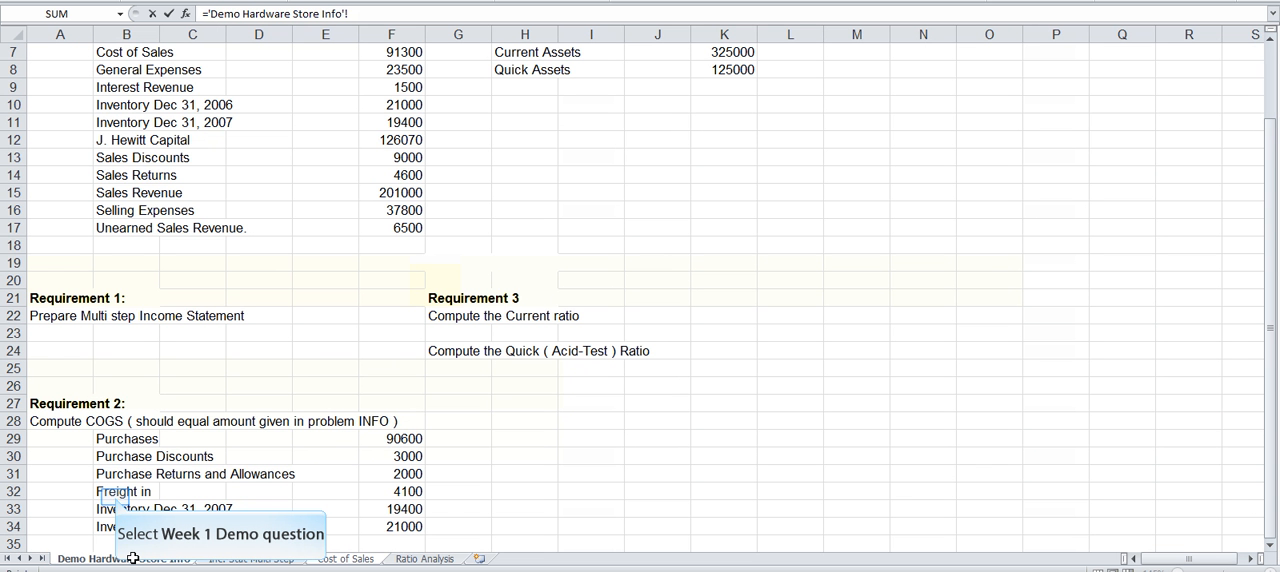
{"action": "left_click", "coordinate": [116, 493]}
{"action": "key", "text": "Return"}
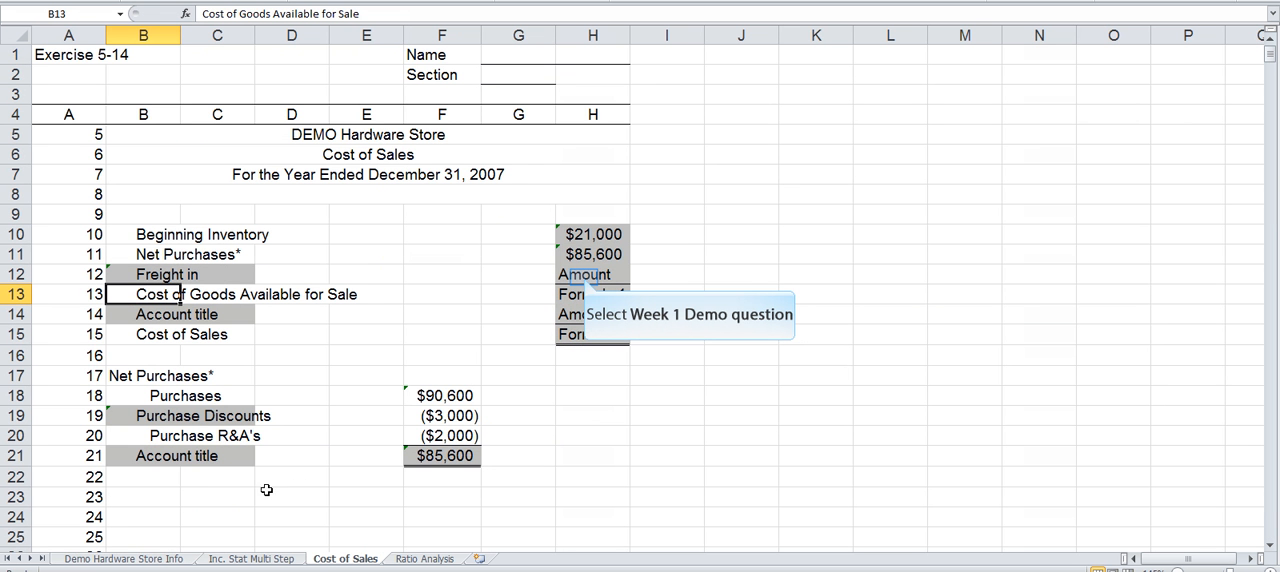
Step: Link the Freight in amount in H12 to the value in F32 of the Demo Hardware Store Info sheet
{"action": "left_click", "coordinate": [583, 276]}
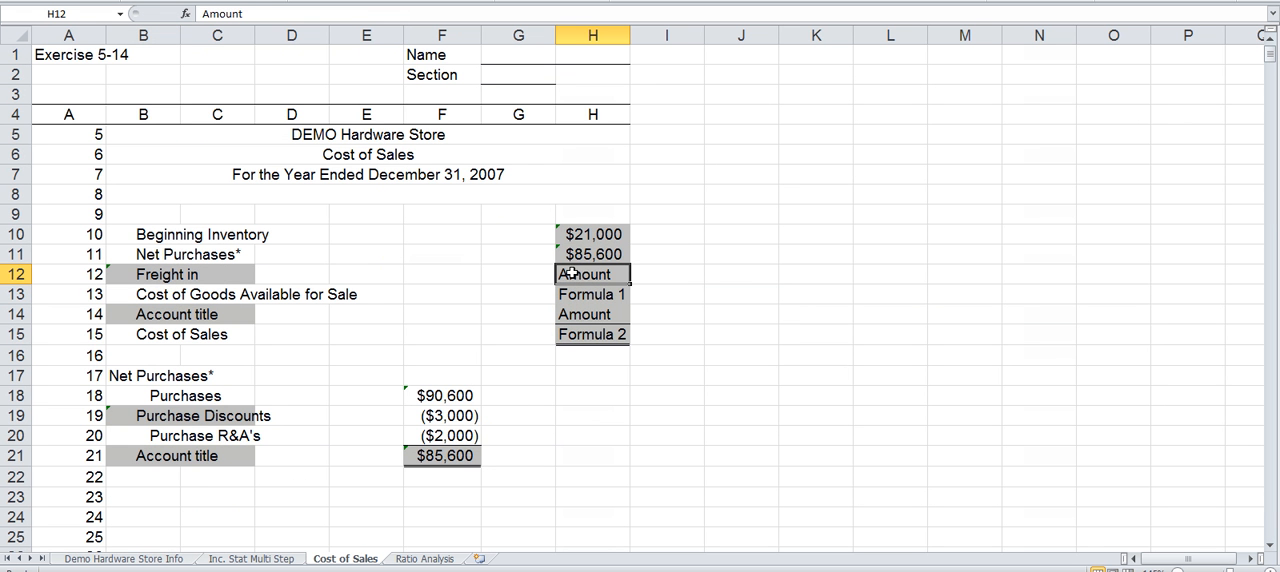
{"action": "type", "text": "="}
{"action": "left_click", "coordinate": [104, 560]}
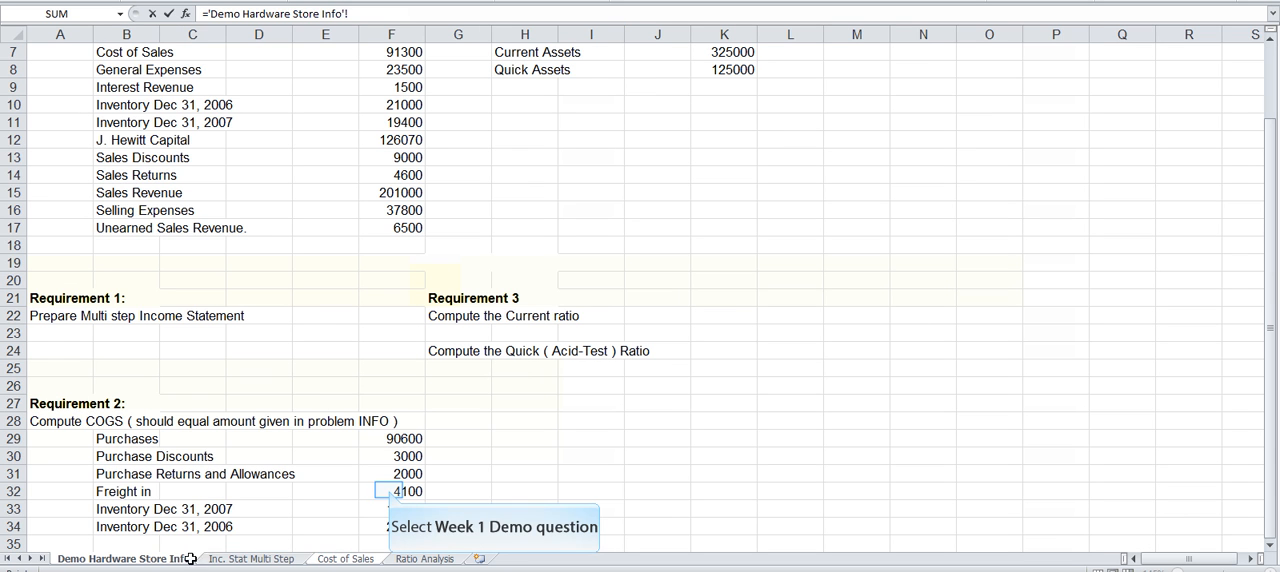
{"action": "left_click", "coordinate": [389, 490]}
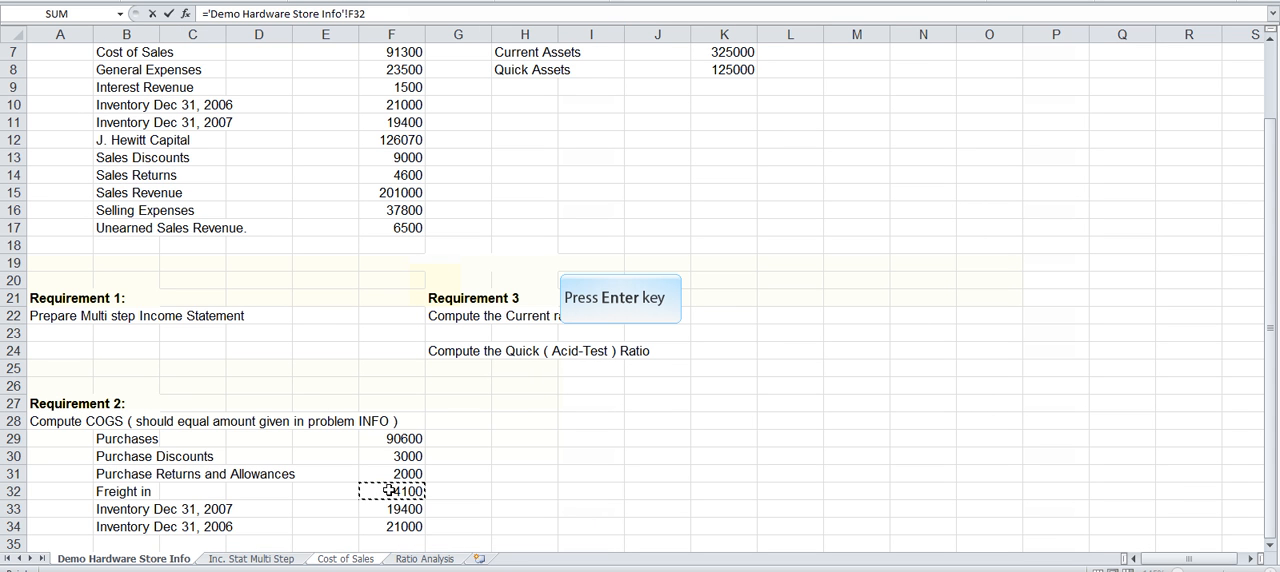
{"action": "key", "text": "Return"}
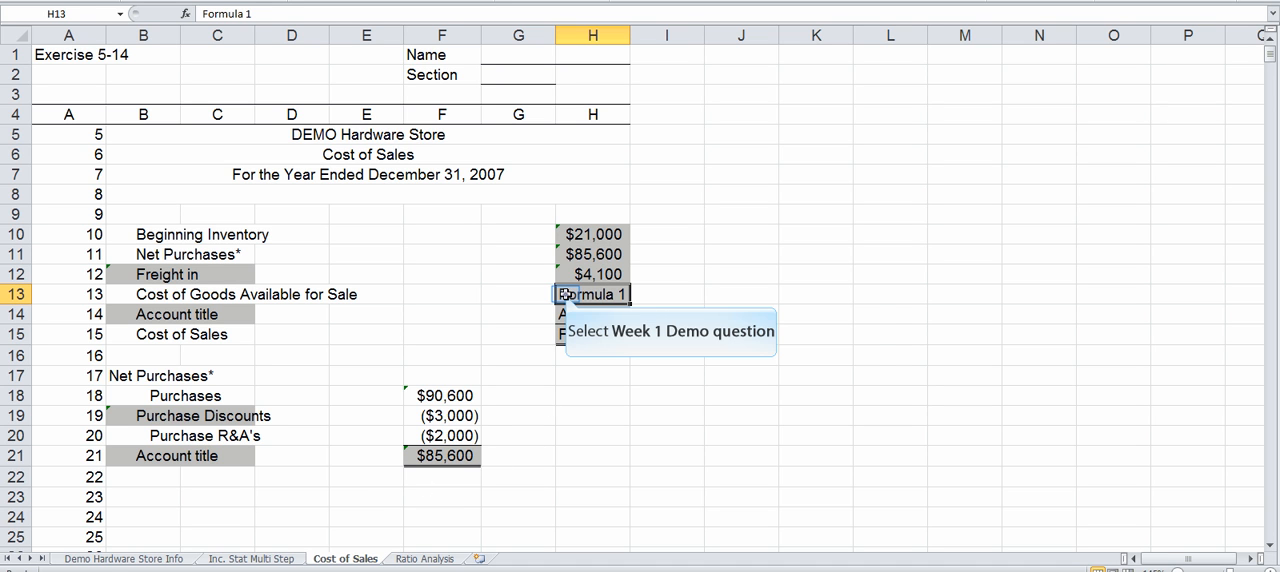
Step: Total the Cost of Goods Available for Sale in H13 with =SUM(H10:H12) and widen column H to fit its contents
{"action": "left_click", "coordinate": [667, 303]}
{"action": "left_click", "coordinate": [573, 293]}
{"action": "key", "text": "alt+equal"}
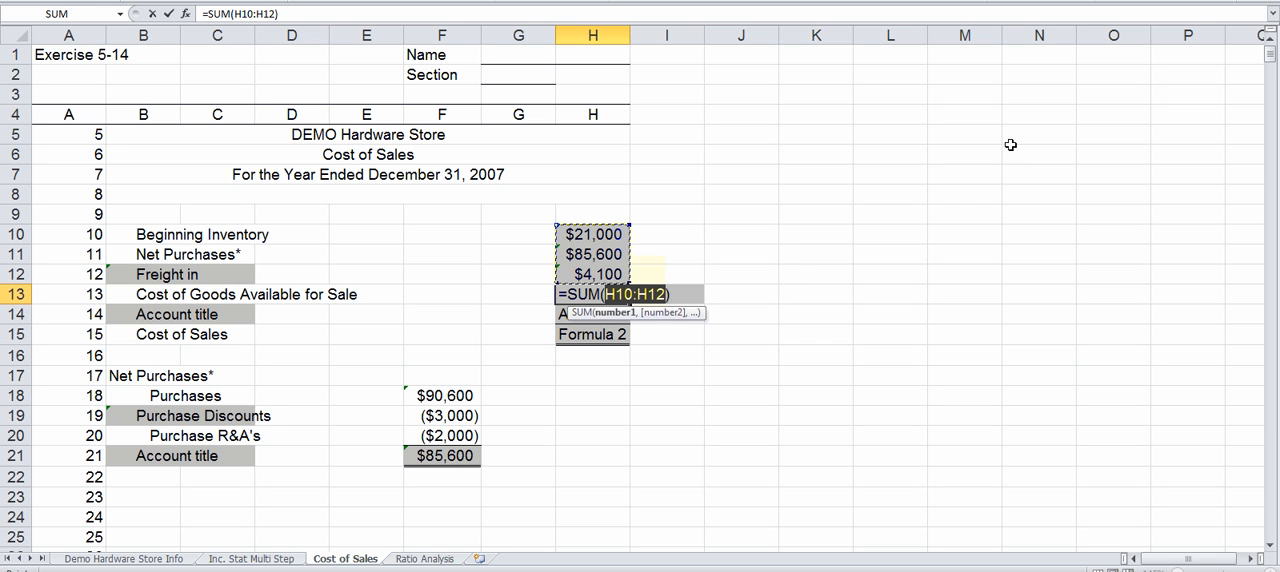
{"action": "key", "text": "Return"}
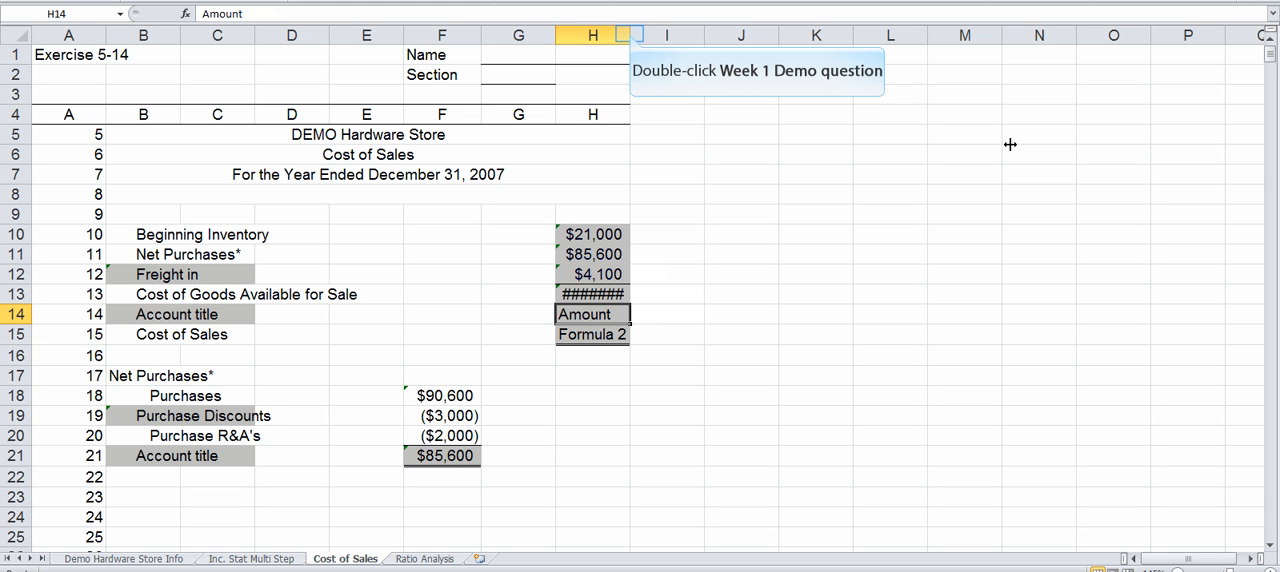
{"action": "double_click", "coordinate": [629, 34]}
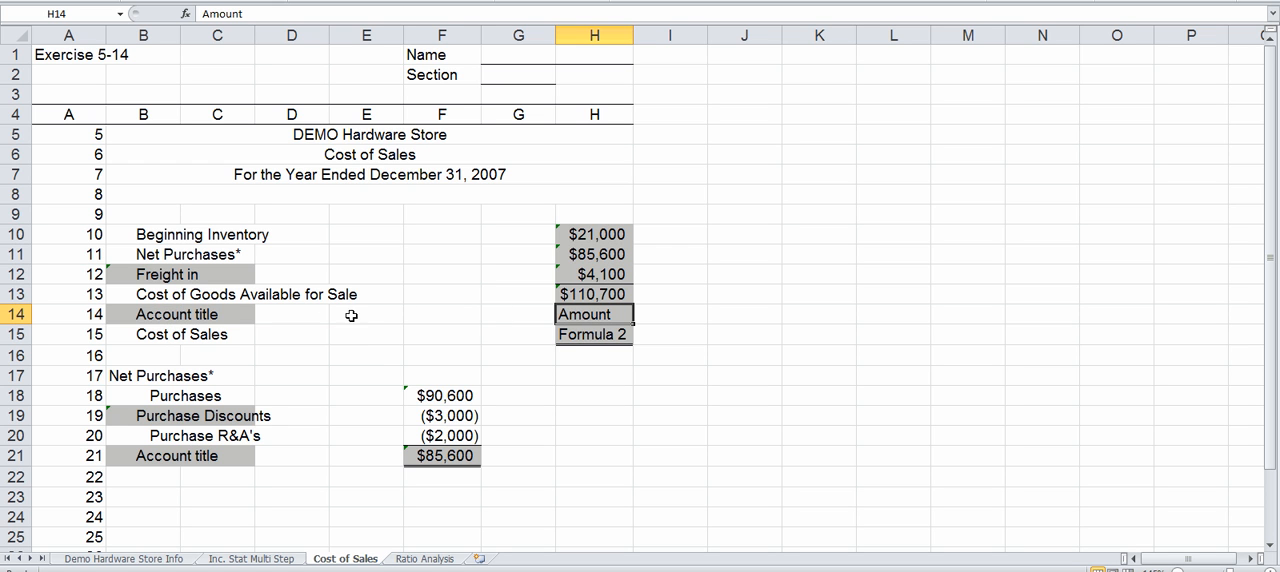
Step: Replace the account title placeholder in B14 with Ending Inventory
{"action": "left_click", "coordinate": [169, 316]}
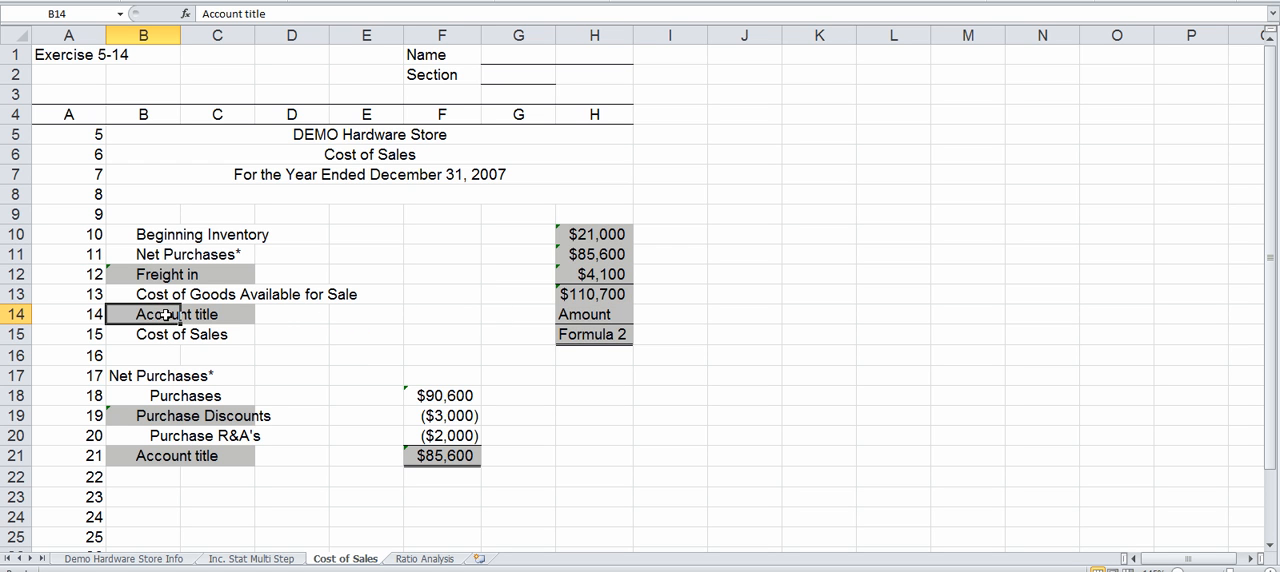
{"action": "type", "text": "Ending"}
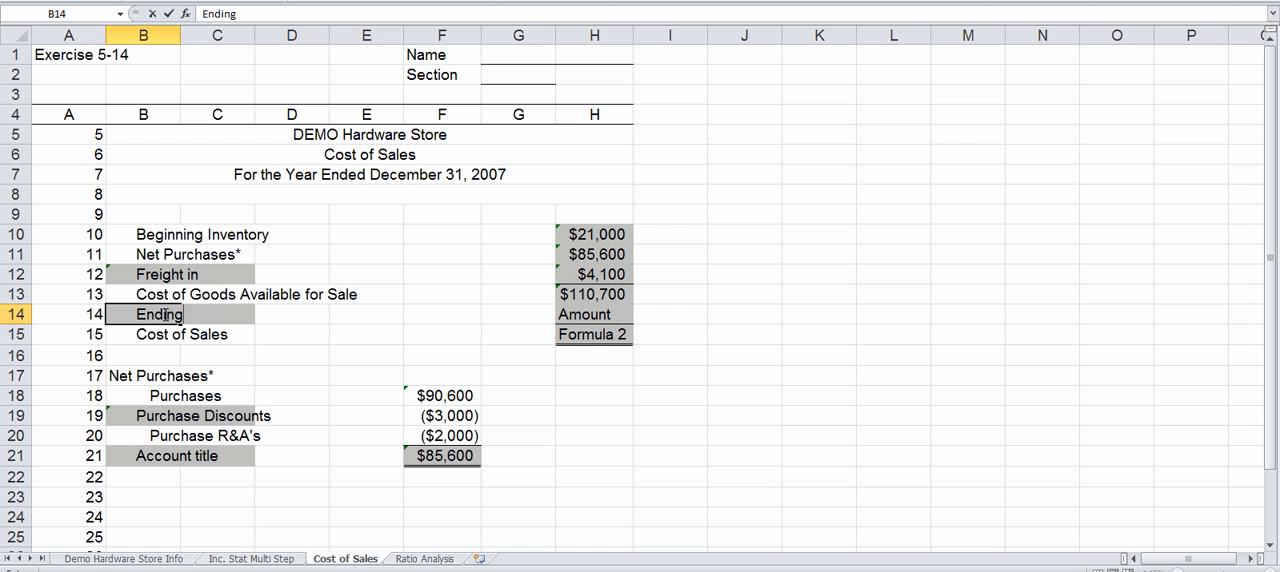
{"action": "type", "text": " Inventory"}
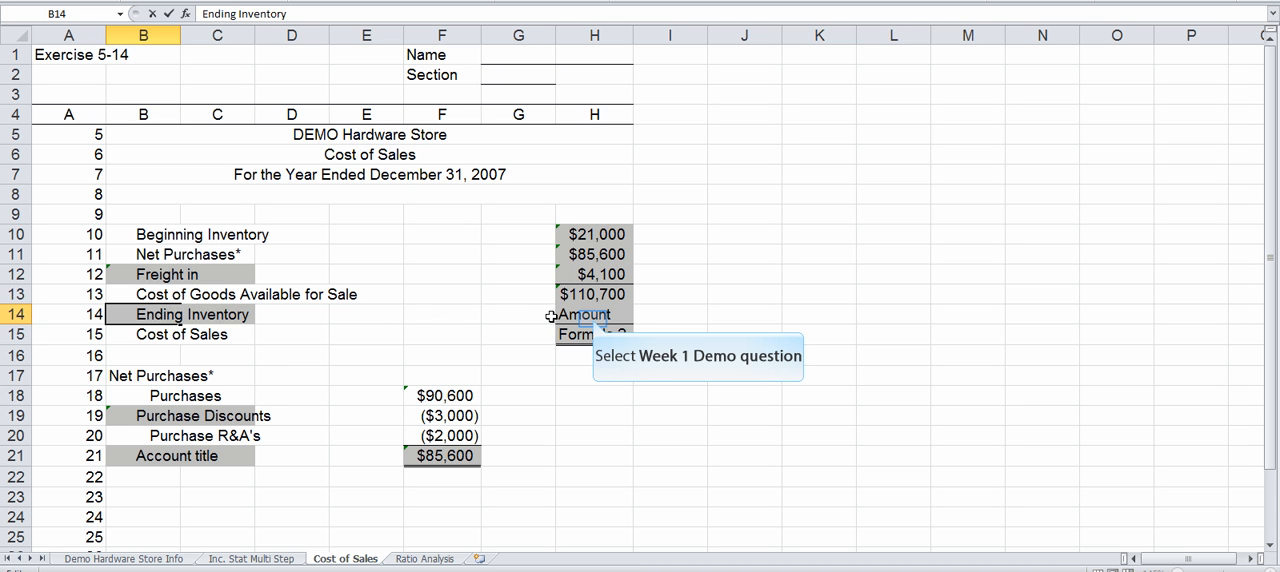
Step: Link the Ending Inventory amount in H14 to the value in F33 of the Demo Hardware Store Info sheet
{"action": "left_click", "coordinate": [592, 317]}
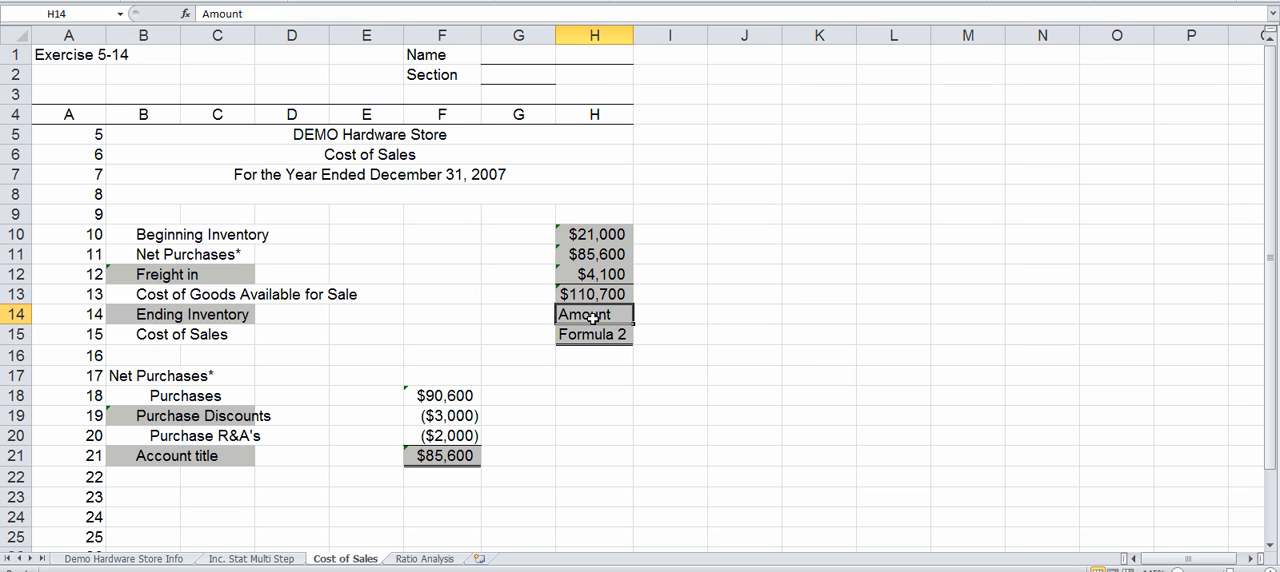
{"action": "type", "text": "="}
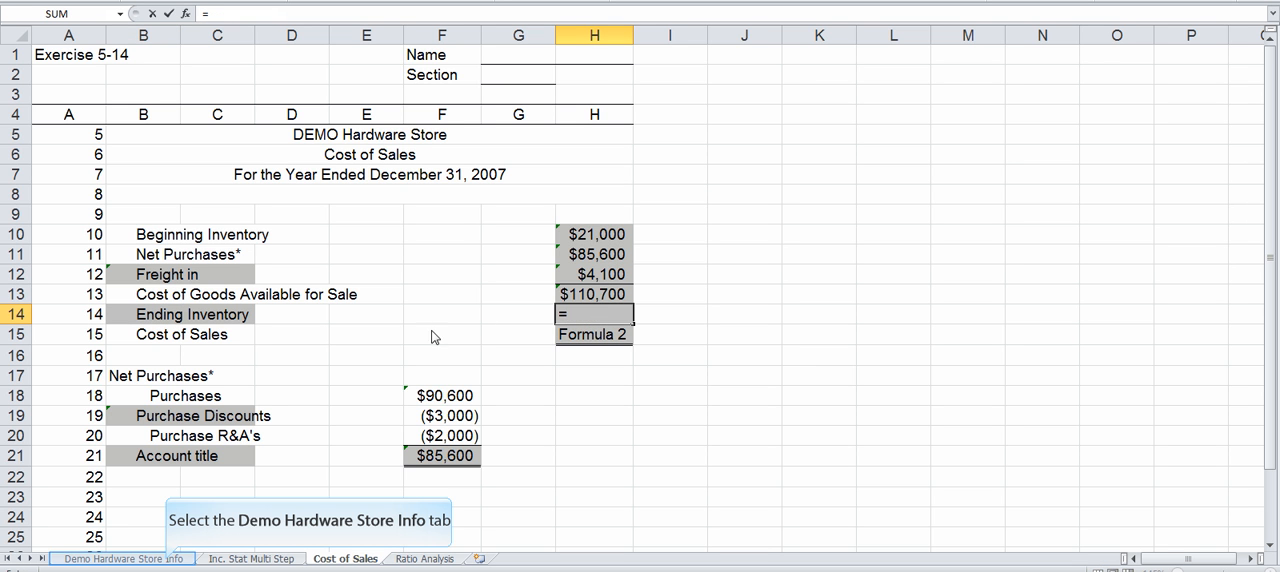
{"action": "left_click", "coordinate": [168, 559]}
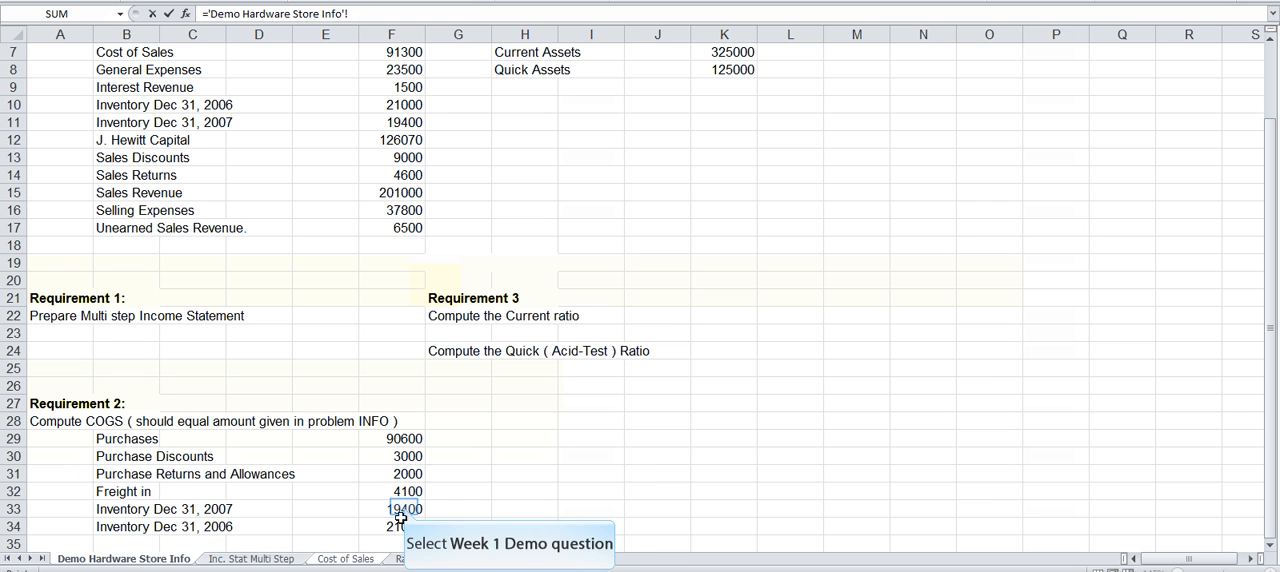
{"action": "left_click", "coordinate": [405, 508]}
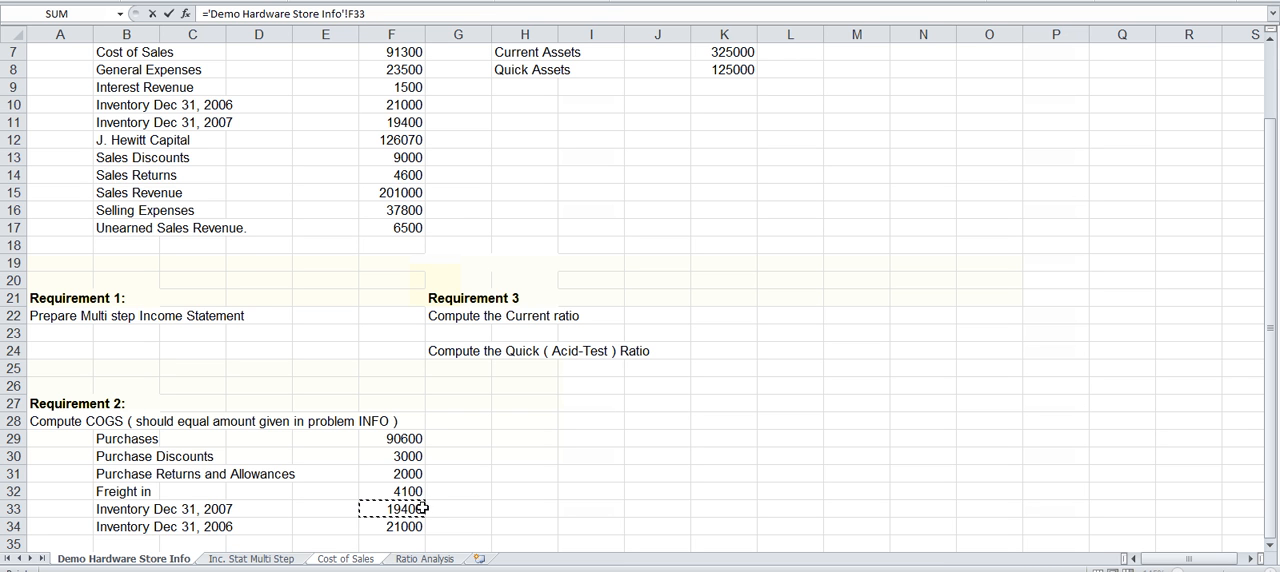
{"action": "key", "text": "Return"}
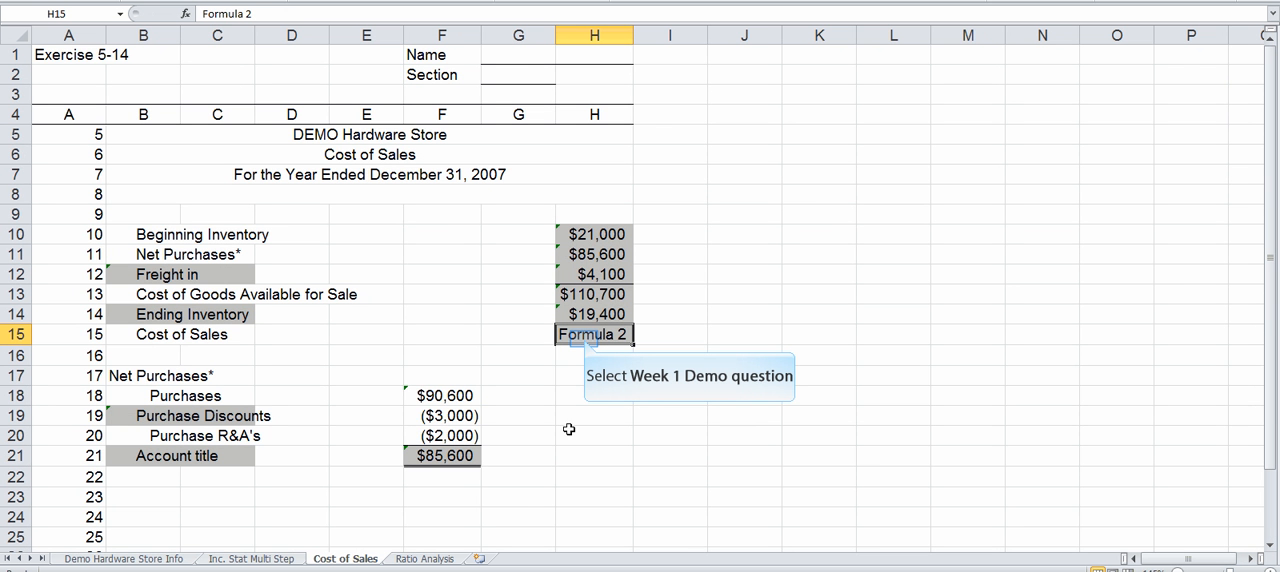
Step: Calculate the Cost of Sales in H15 by subtracting ending inventory from goods available with the formula =H13-H14
{"action": "left_click", "coordinate": [585, 338]}
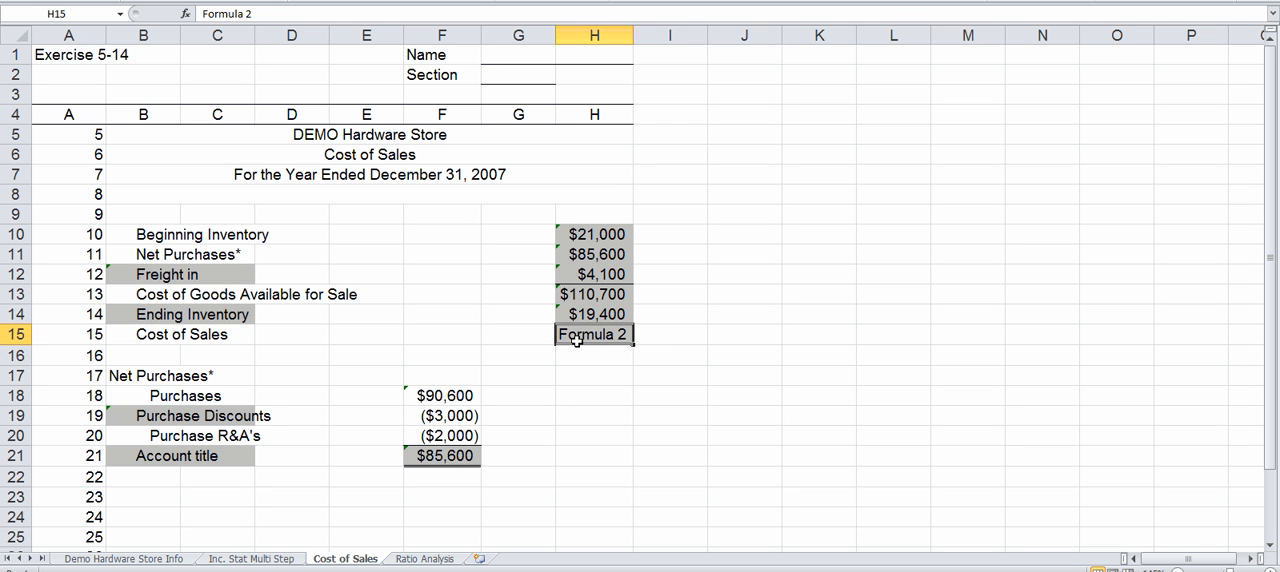
{"action": "type", "text": "="}
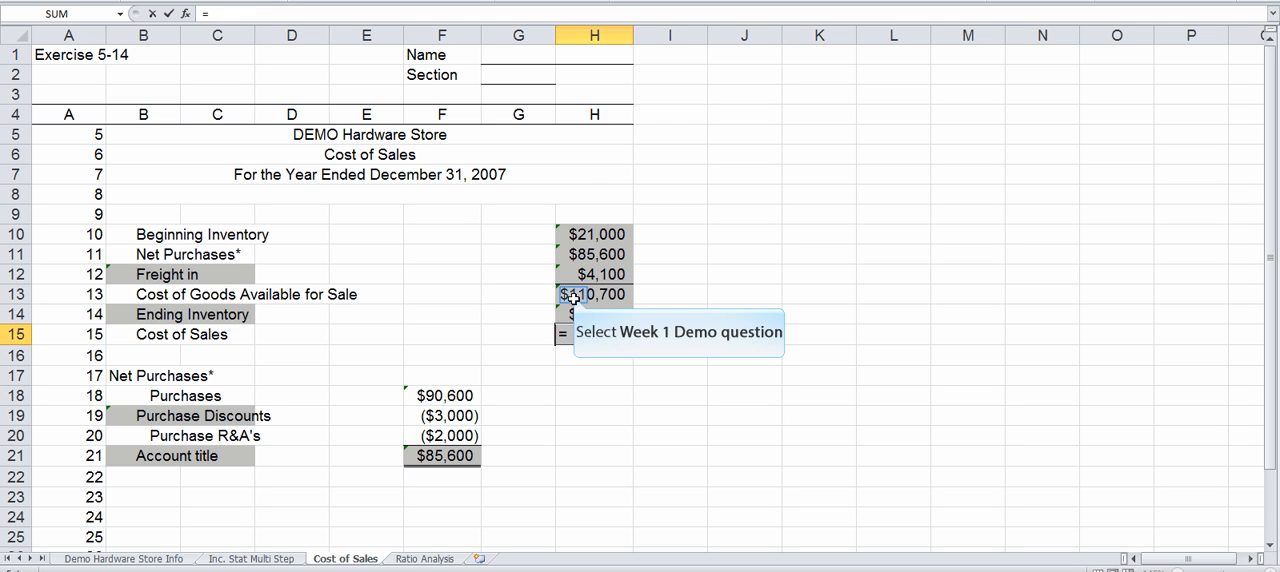
{"action": "left_click", "coordinate": [568, 297]}
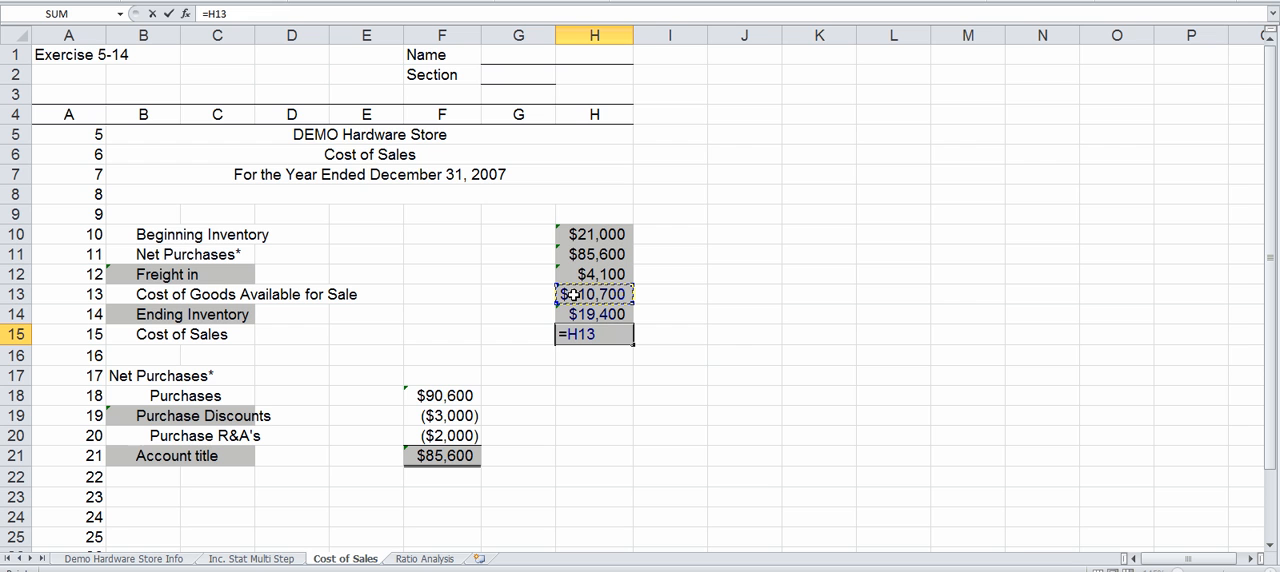
{"action": "type", "text": "-"}
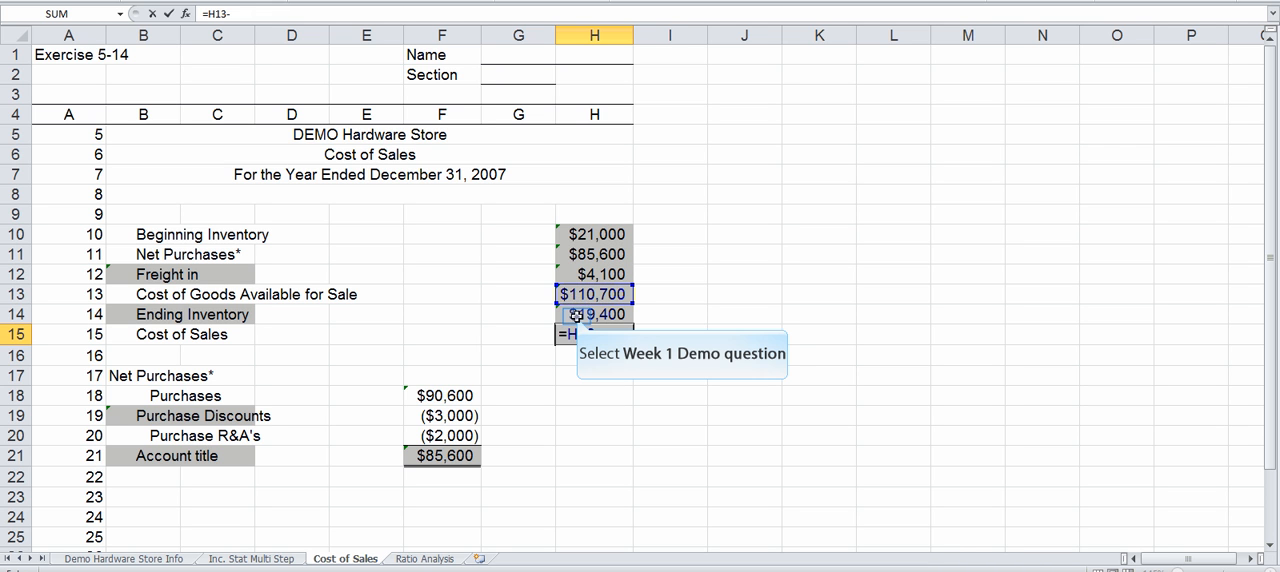
{"action": "left_click", "coordinate": [576, 316]}
{"action": "key", "text": "Return"}
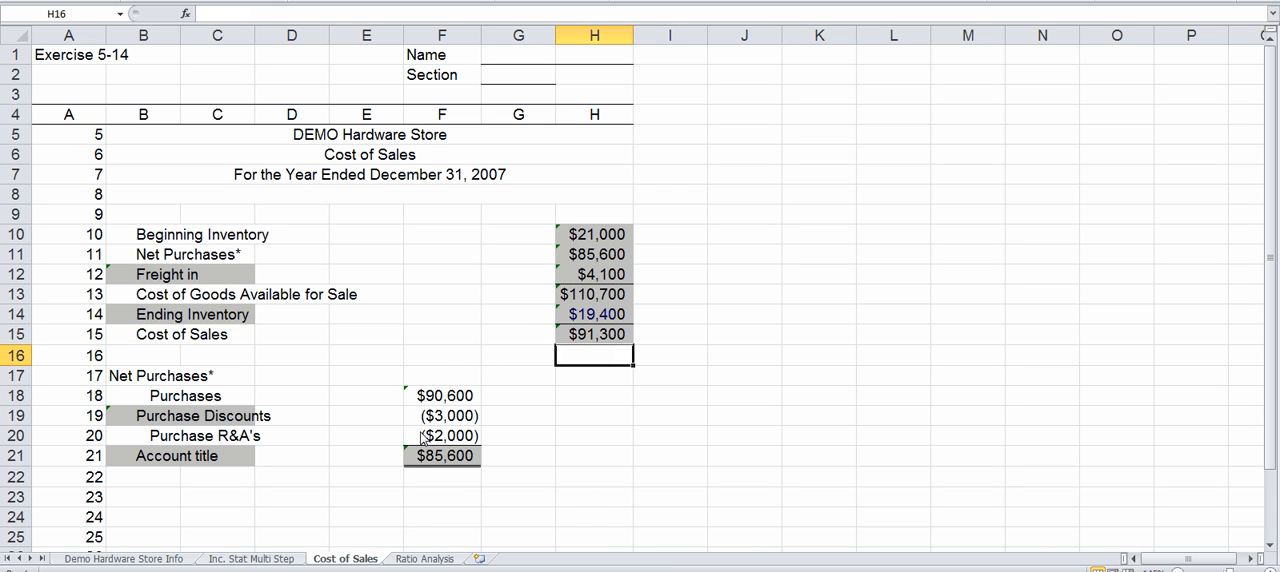
Step: On the Ratio Analysis sheet, link the Current Assets amount in F7 to K7 of the Demo Hardware Store Info sheet
{"action": "left_click", "coordinate": [407, 562]}
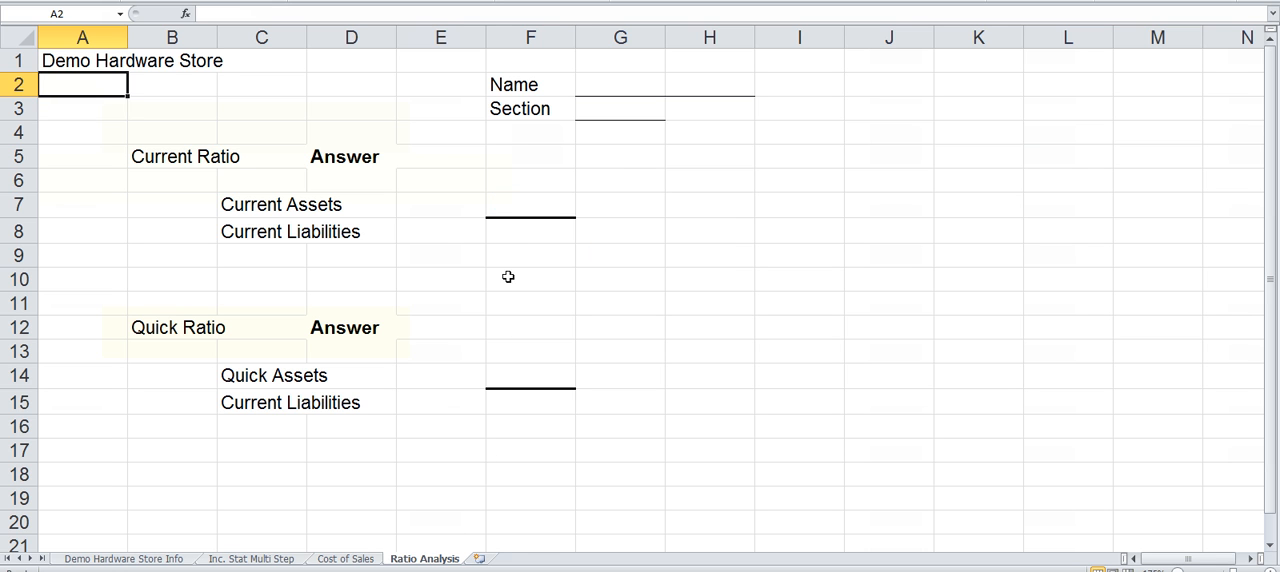
{"action": "left_click", "coordinate": [510, 203]}
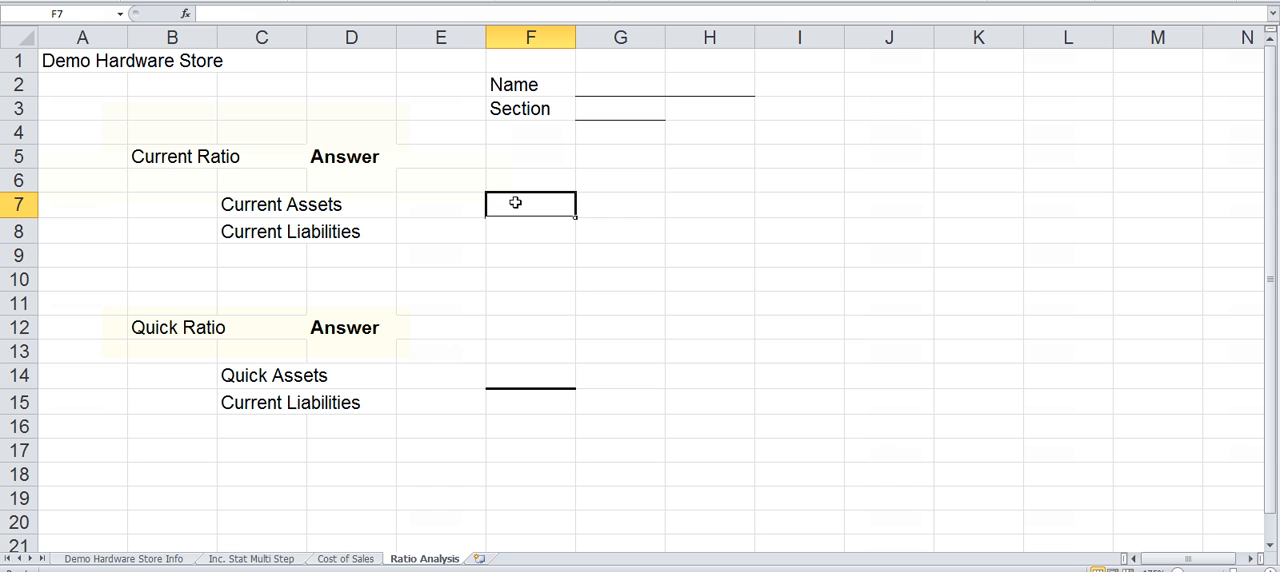
{"action": "type", "text": "='Demo Hardware Store Info'!"}
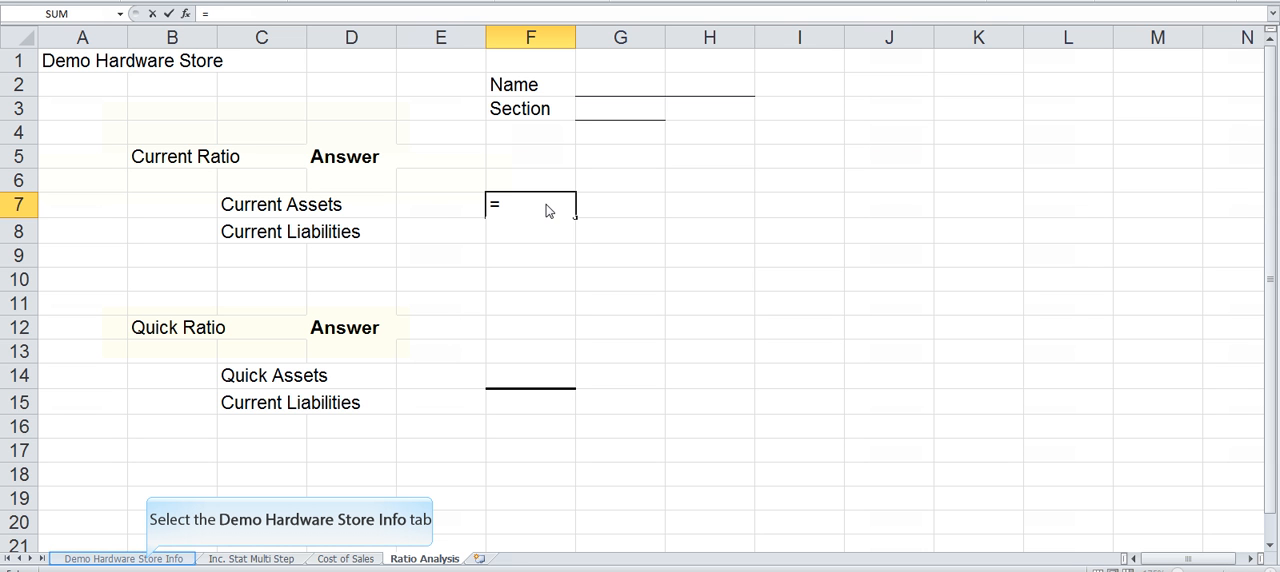
{"action": "left_click", "coordinate": [149, 559]}
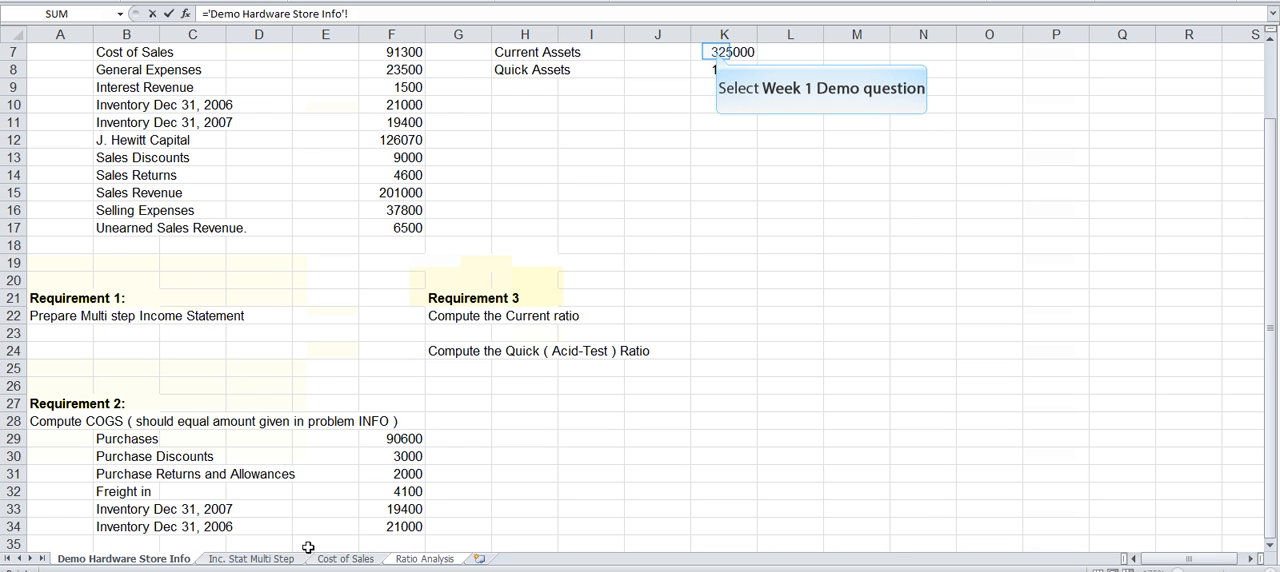
{"action": "left_click", "coordinate": [717, 51]}
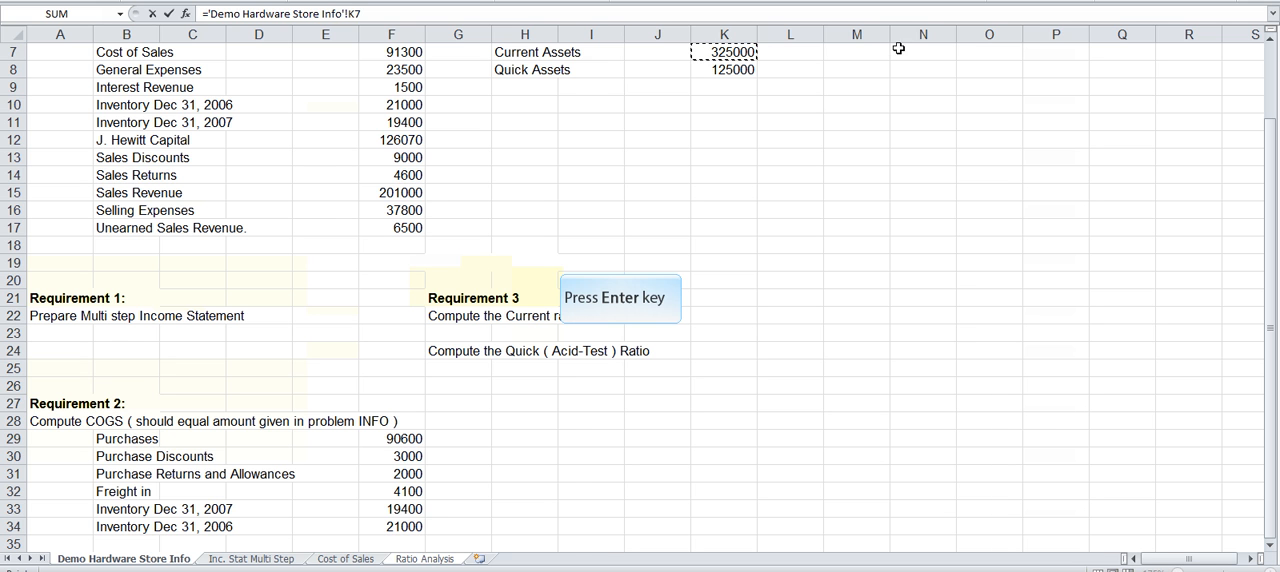
{"action": "key", "text": "Return"}
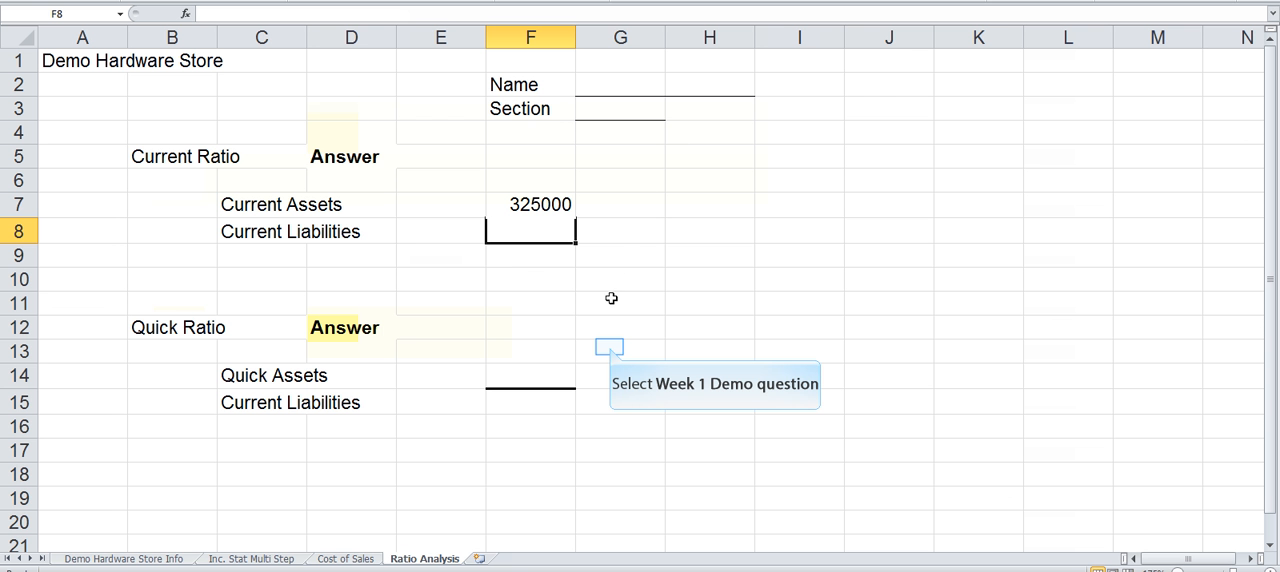
Step: Link the Current Liabilities amount in F8 to the value in K6 of the Demo Hardware Store Info sheet
{"action": "left_click", "coordinate": [609, 347]}
{"action": "left_click", "coordinate": [516, 232]}
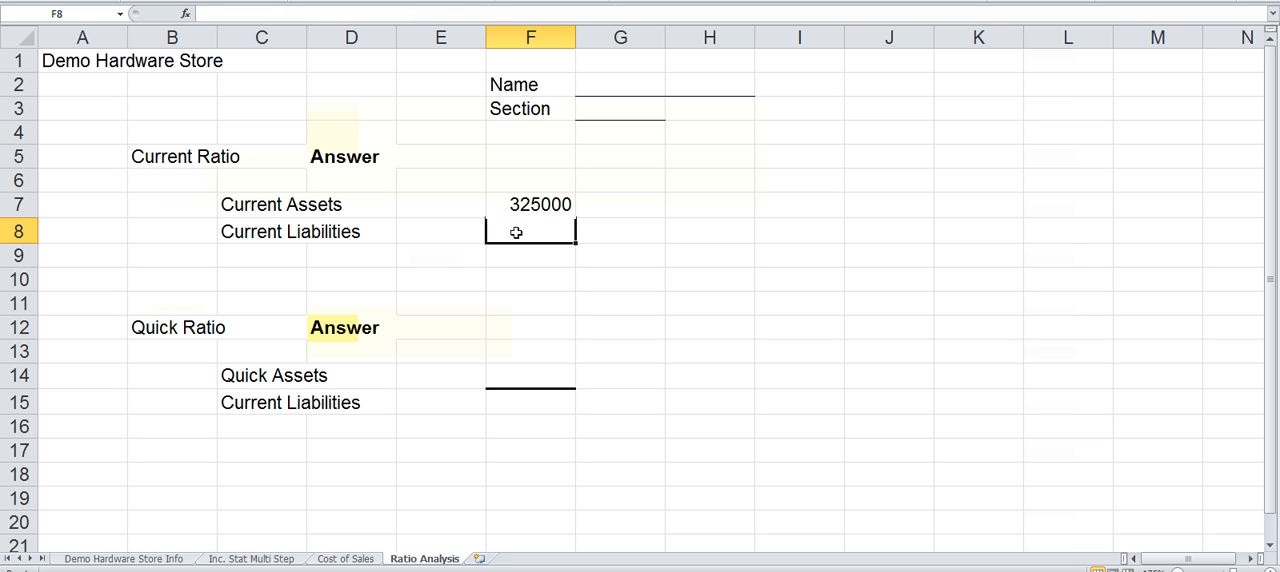
{"action": "type", "text": "="}
{"action": "left_click", "coordinate": [112, 559]}
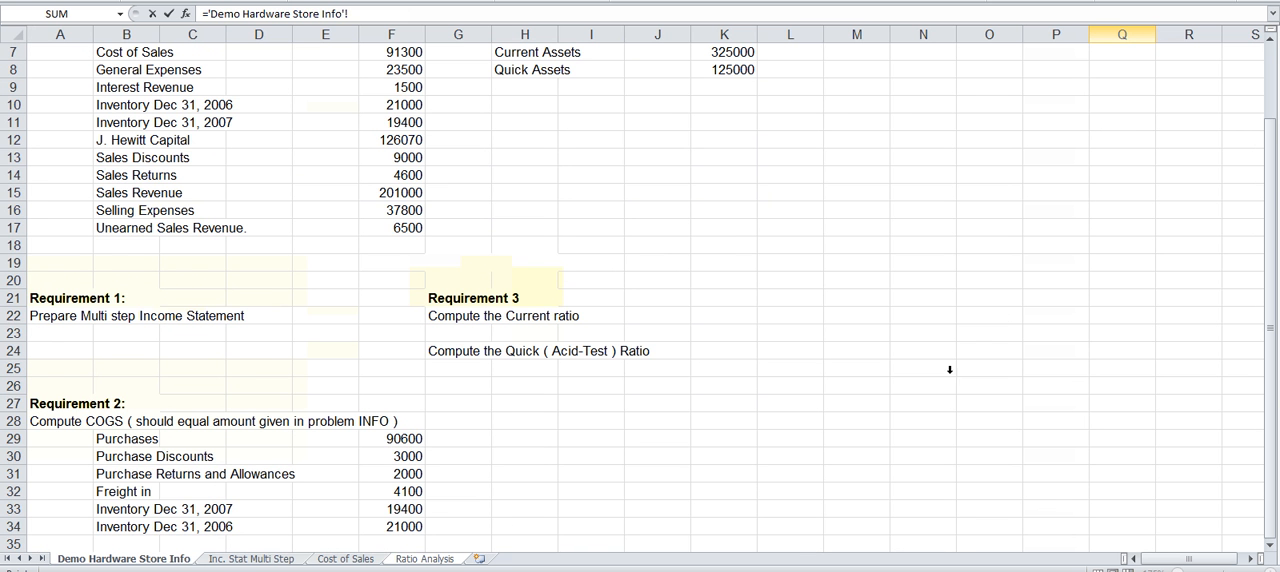
{"action": "scroll", "coordinate": [1071, 83], "scroll_direction": "up", "scroll_amount": 1}
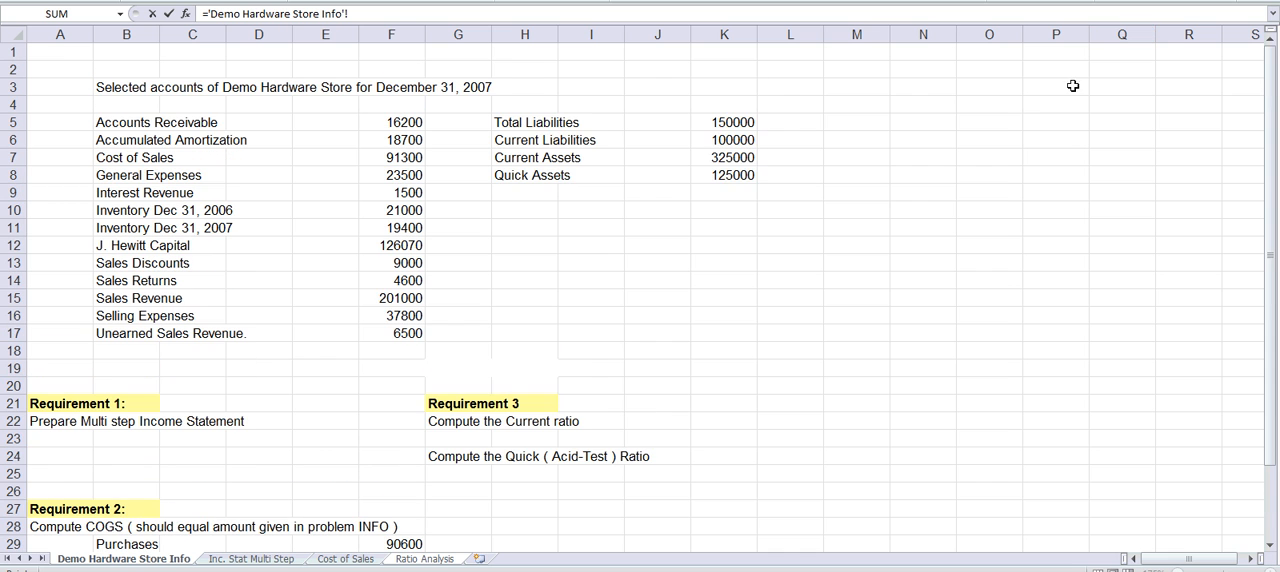
{"action": "left_click", "coordinate": [714, 140]}
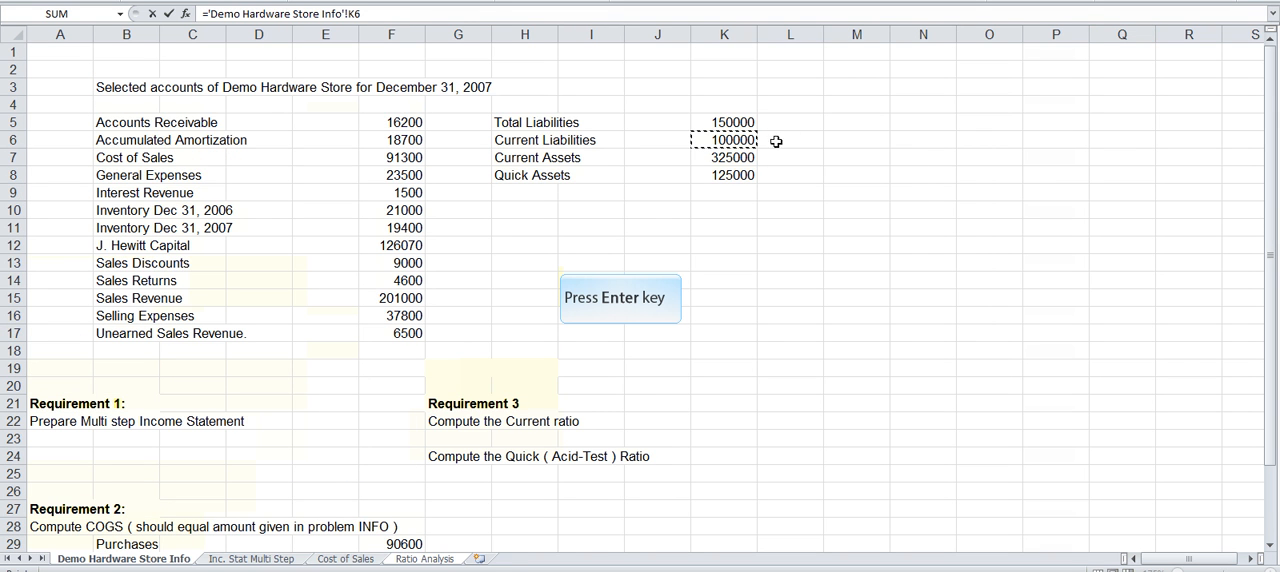
{"action": "key", "text": "Return"}
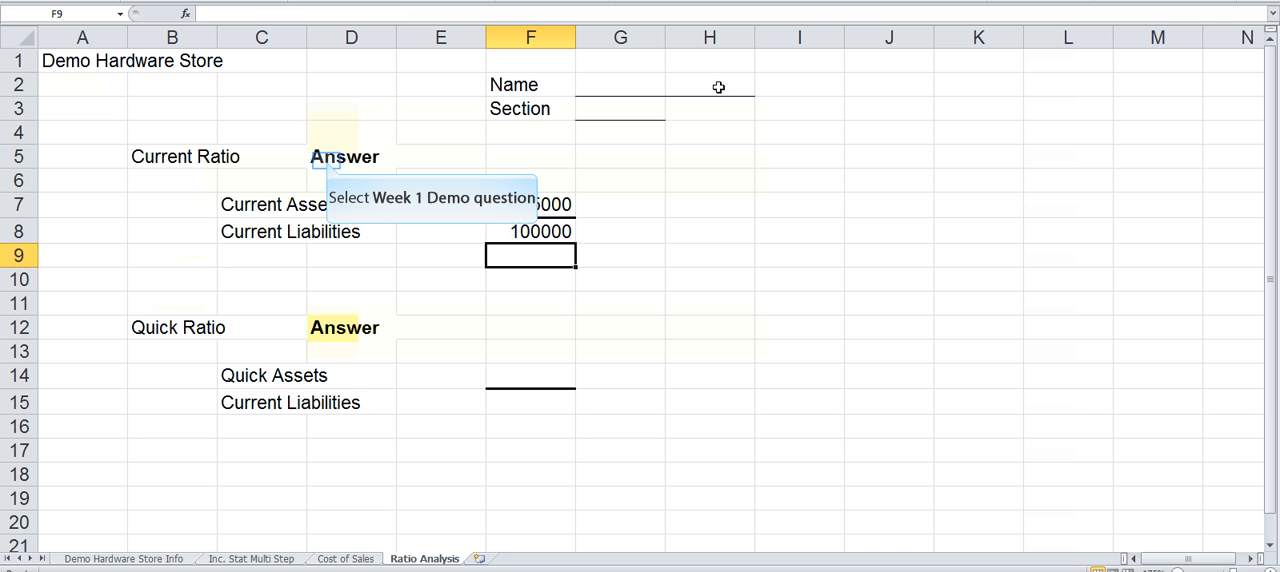
Step: Calculate the Current Ratio in D5 by dividing current assets by current liabilities with the formula =F7/F8
{"action": "left_click", "coordinate": [327, 162]}
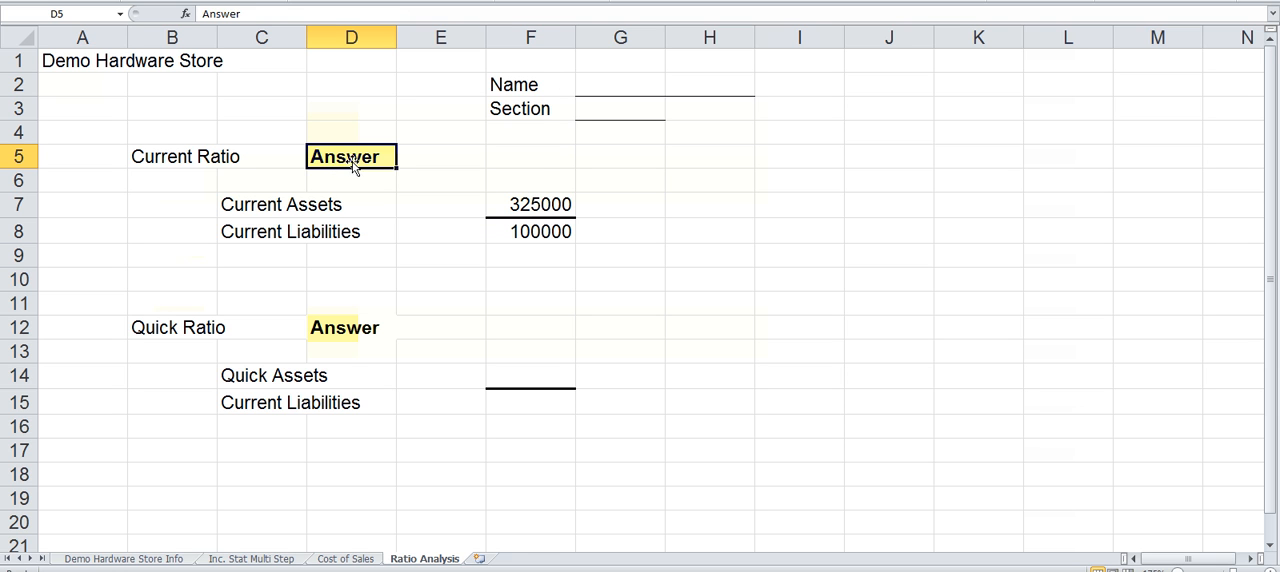
{"action": "type", "text": "="}
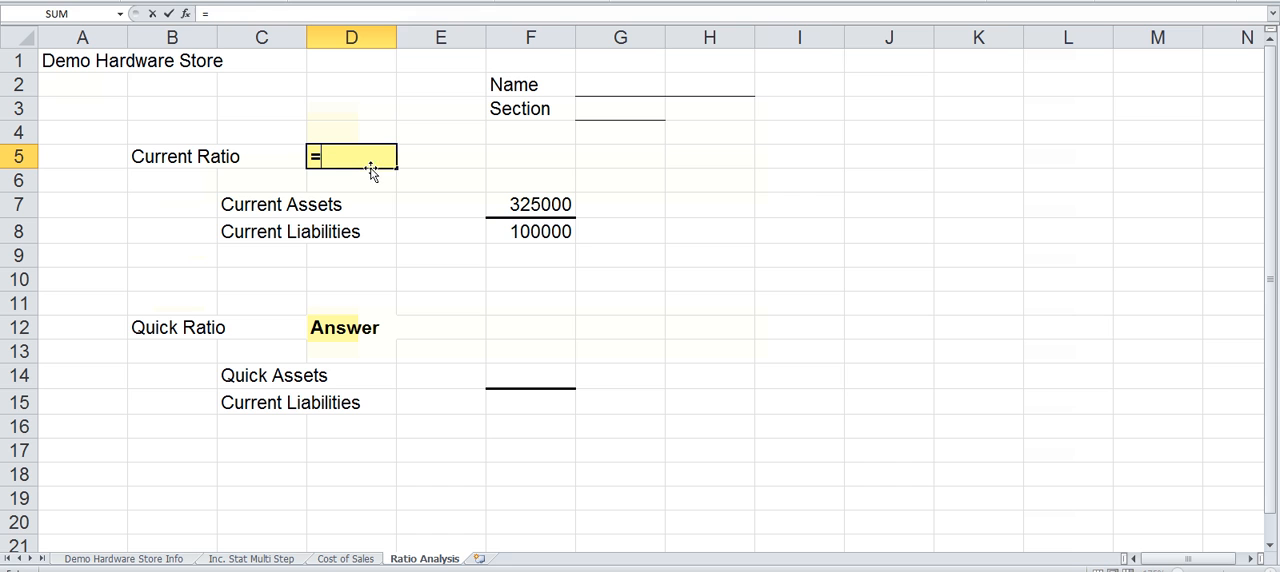
{"action": "left_click", "coordinate": [511, 205]}
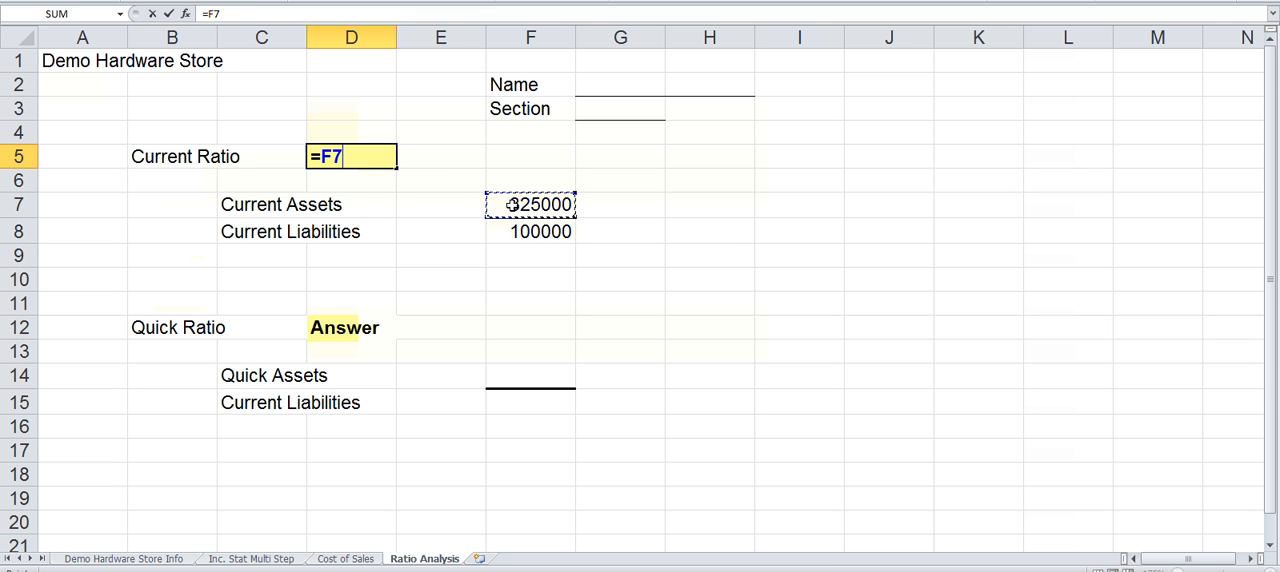
{"action": "type", "text": "/"}
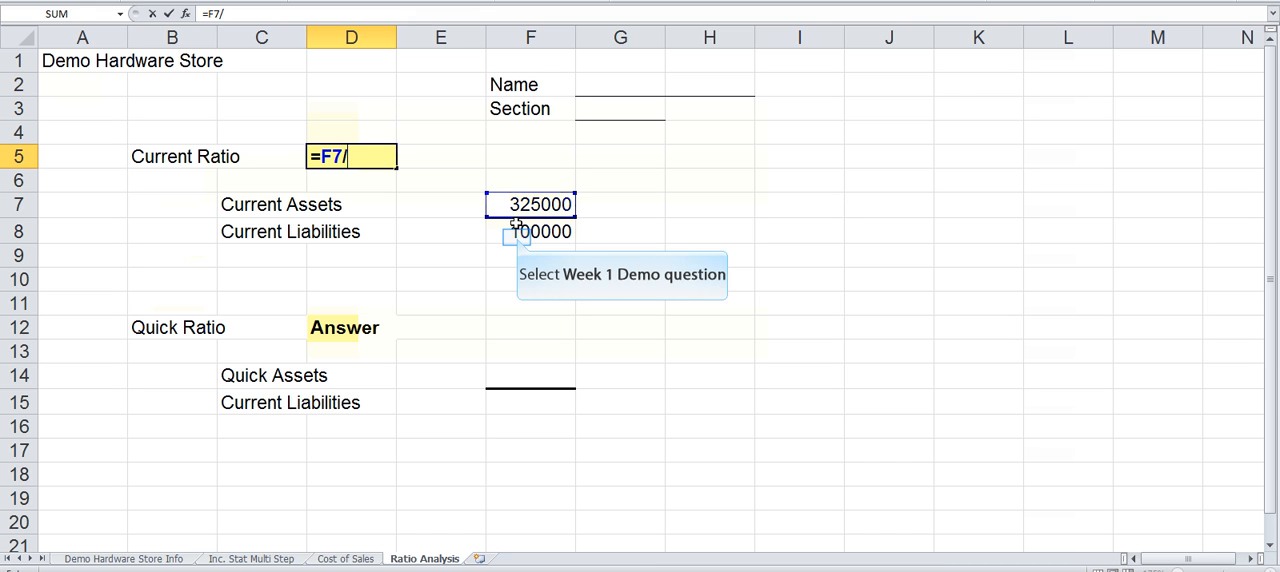
{"action": "left_click", "coordinate": [516, 232]}
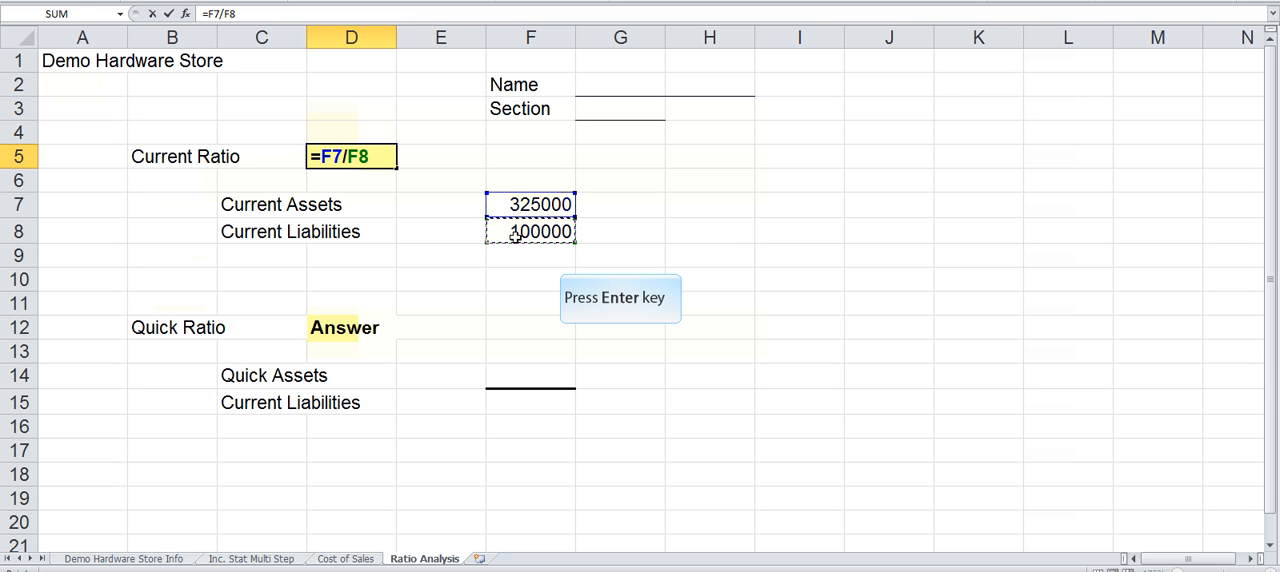
{"action": "key", "text": "Return"}
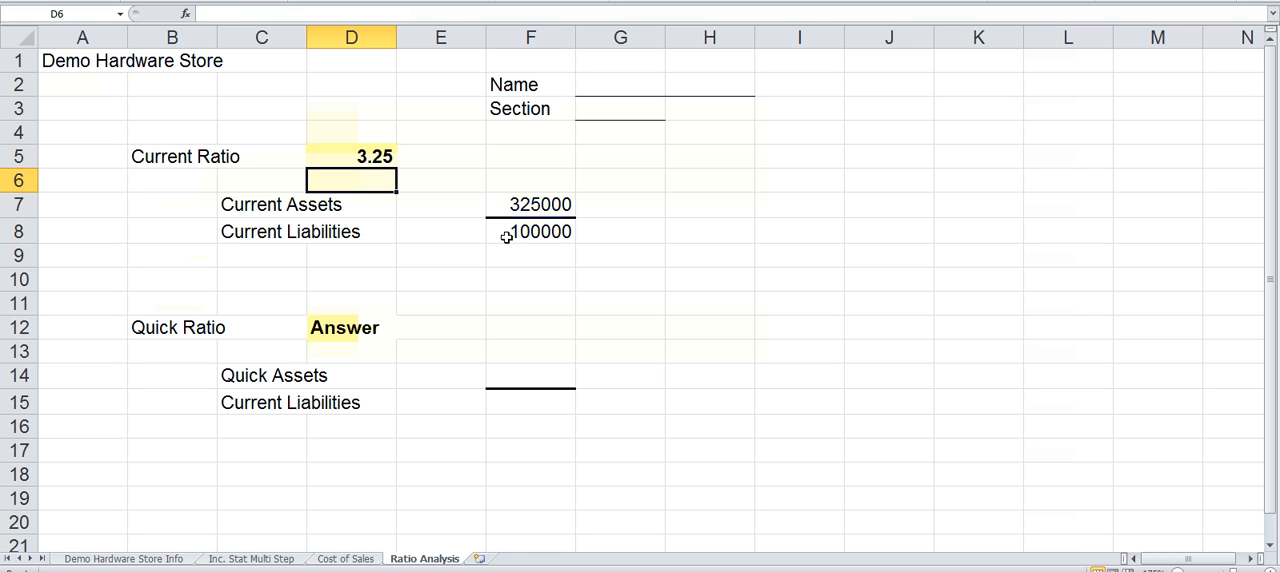
Step: Link the Quick Assets amount in F14 to cell K8 of the Demo Hardware Store Info sheet
{"action": "left_click", "coordinate": [511, 375]}
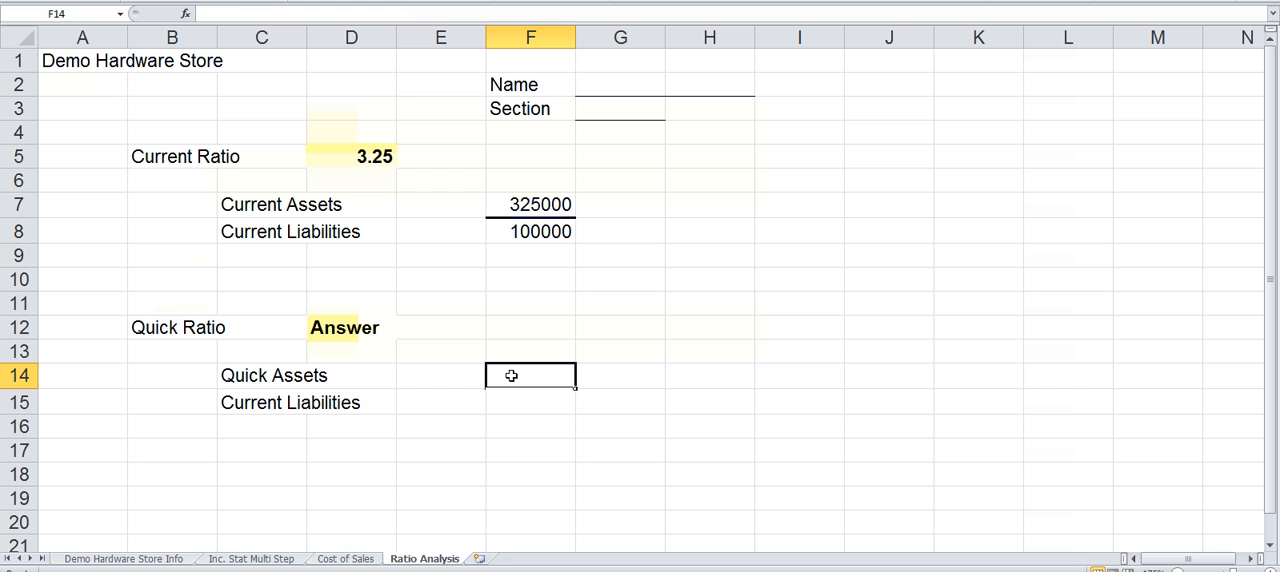
{"action": "type", "text": "="}
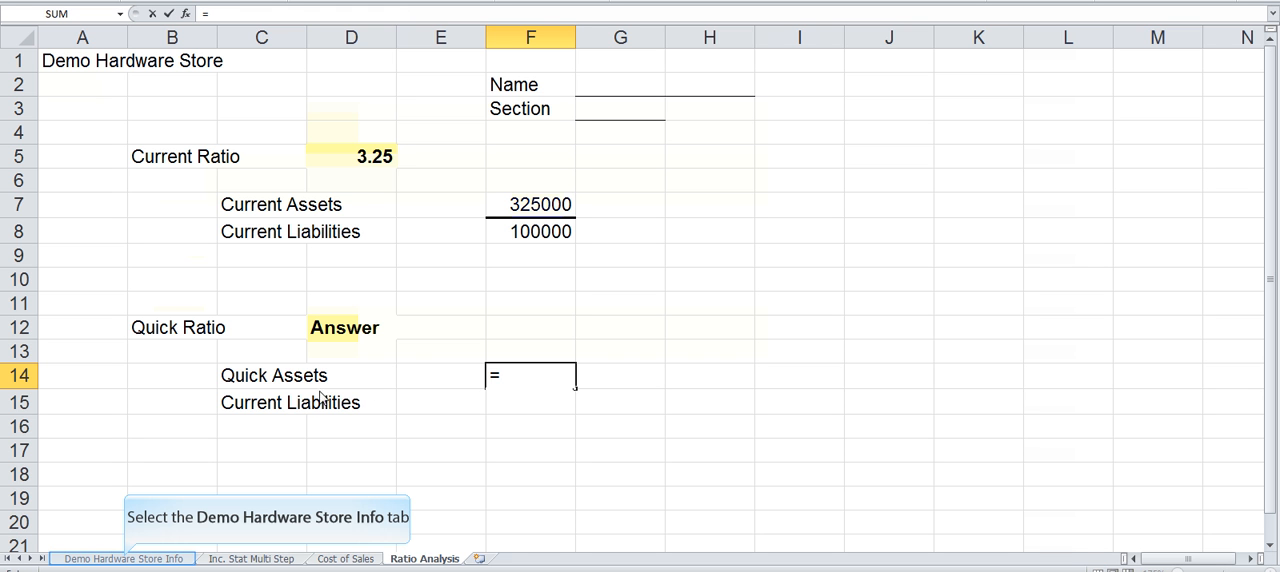
{"action": "left_click", "coordinate": [124, 559]}
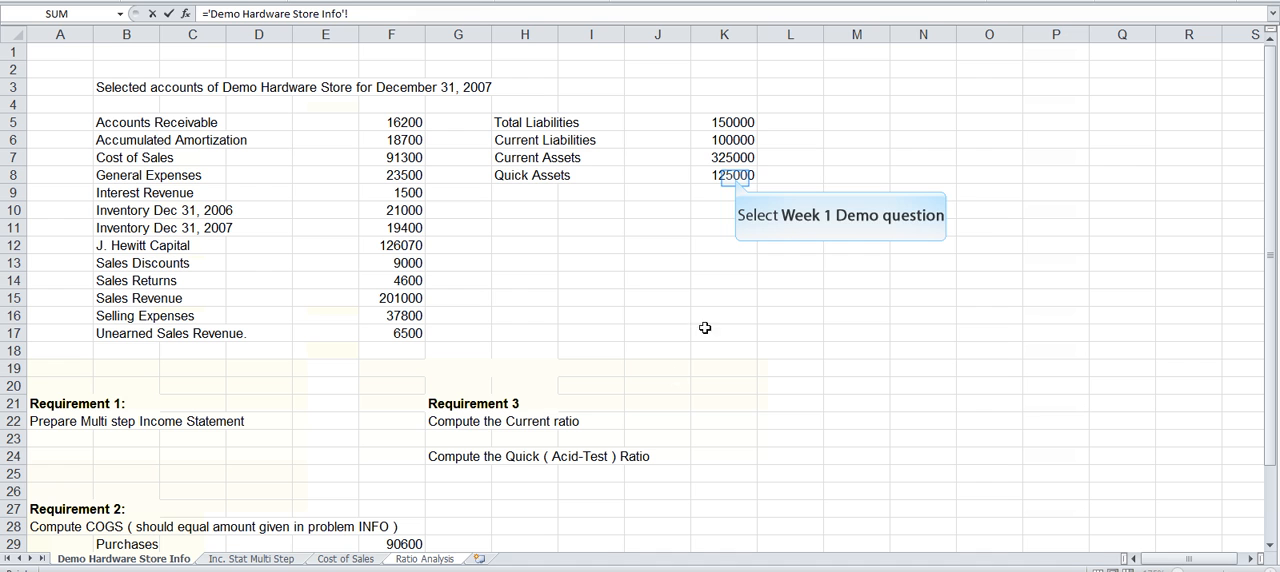
{"action": "left_click", "coordinate": [735, 177]}
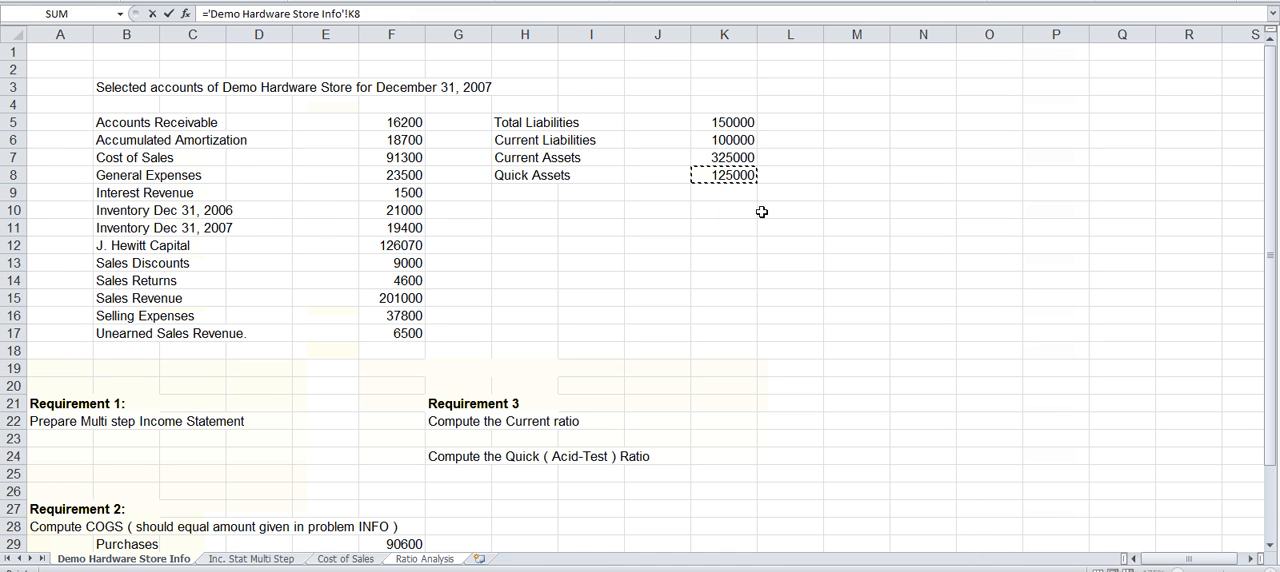
{"action": "key", "text": "Return"}
Step: Link the quick ratio's Current Liabilities amount in F15 to K6 of the Demo Hardware Store Info sheet
{"action": "left_click", "coordinate": [532, 396]}
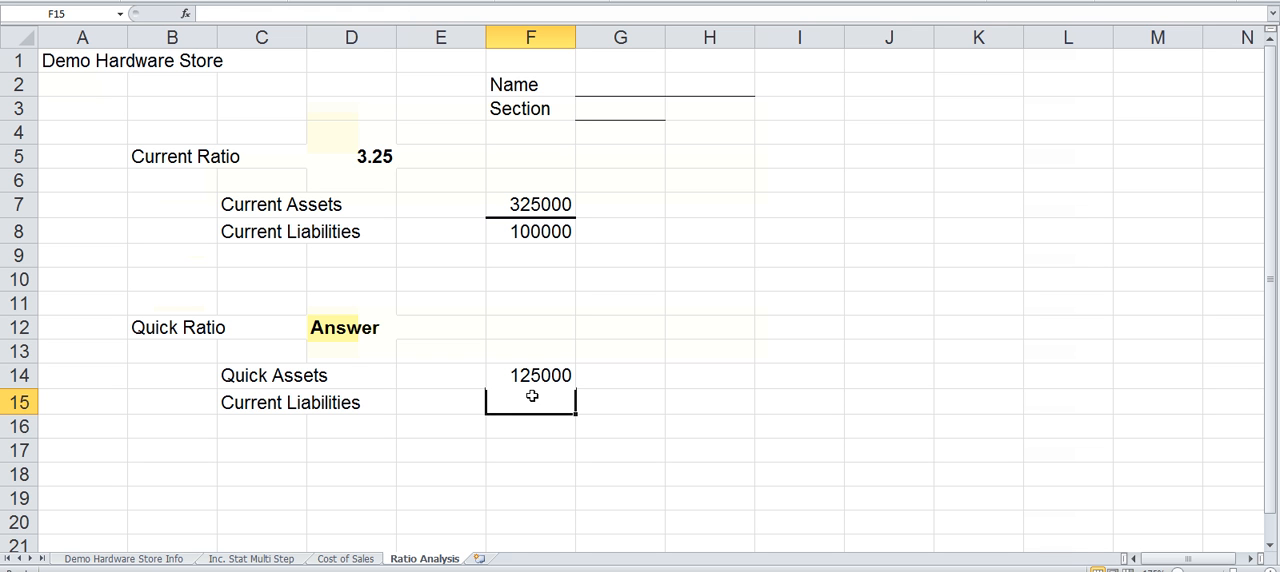
{"action": "type", "text": "="}
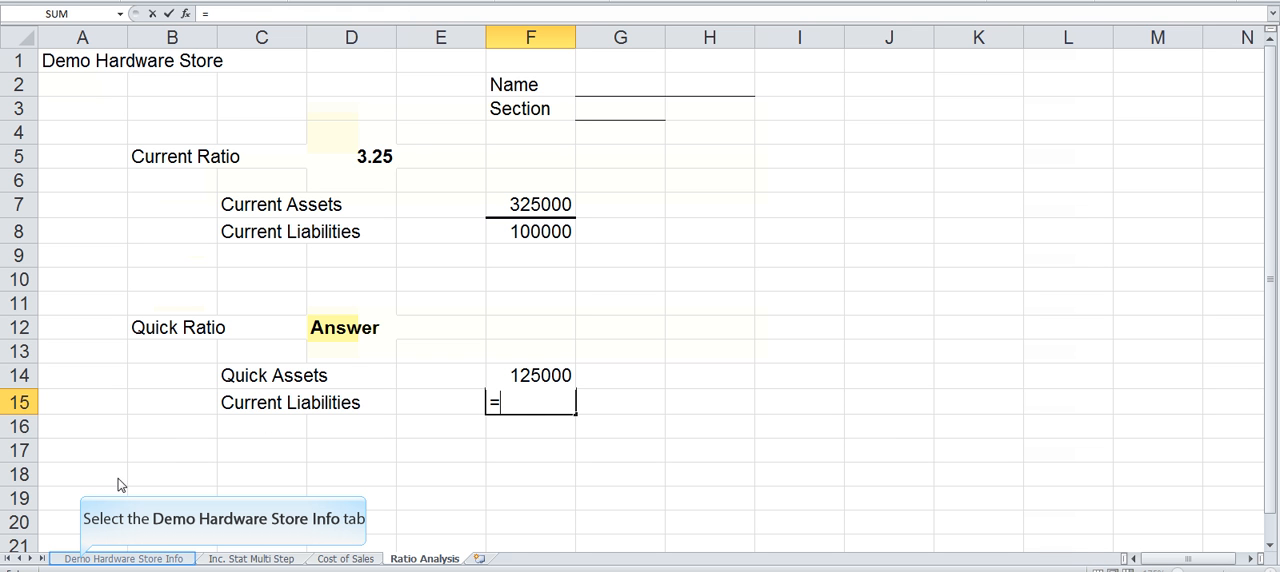
{"action": "left_click", "coordinate": [83, 560]}
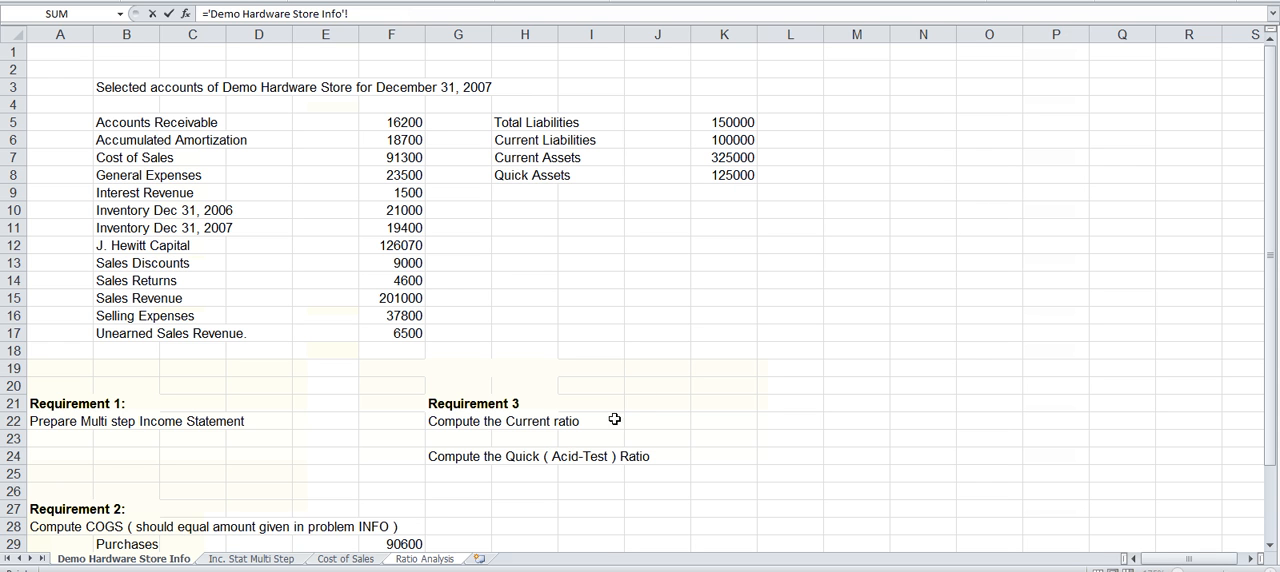
{"action": "left_click", "coordinate": [731, 139]}
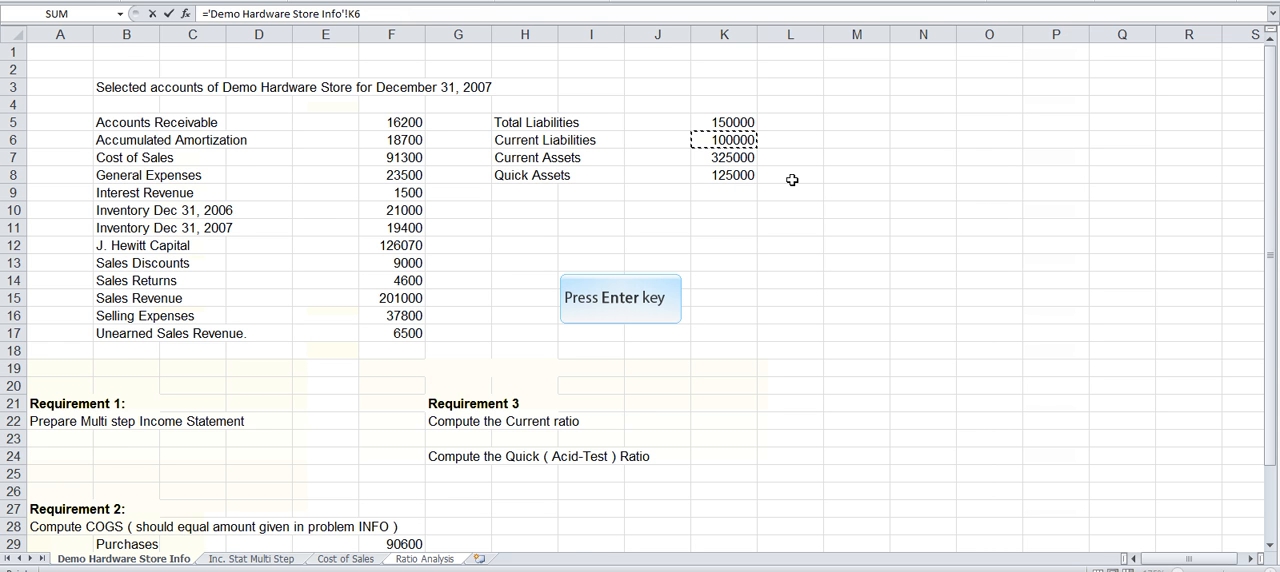
{"action": "key", "text": "Return"}
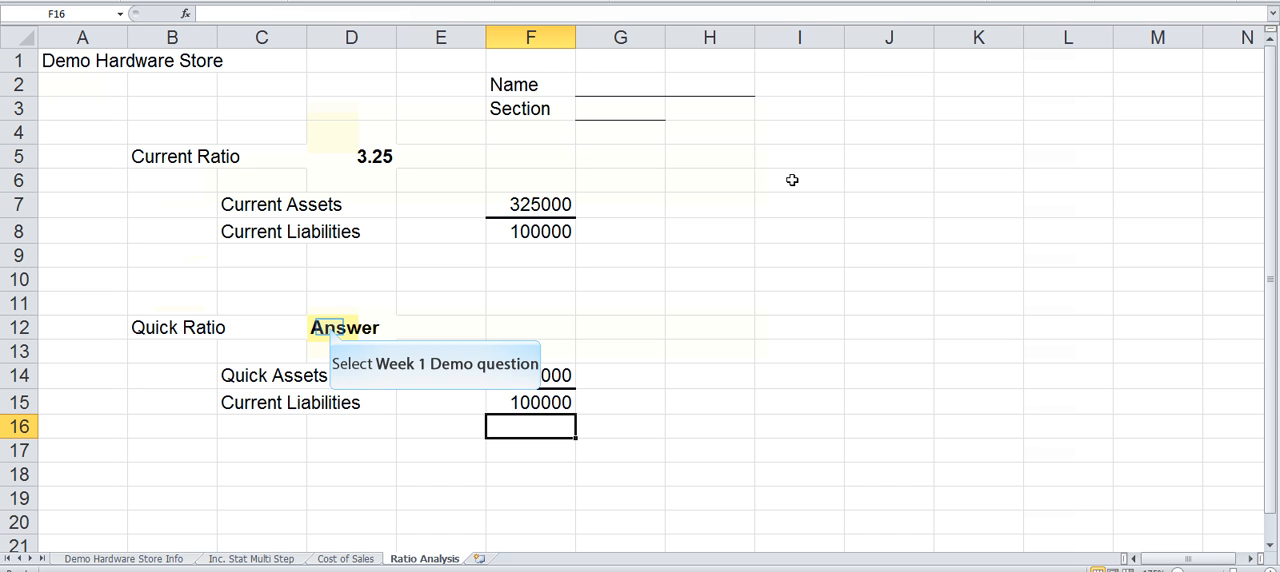
Step: Calculate the Quick Ratio in D12 by dividing quick assets by current liabilities with the formula =F14/F15
{"action": "left_click", "coordinate": [329, 327]}
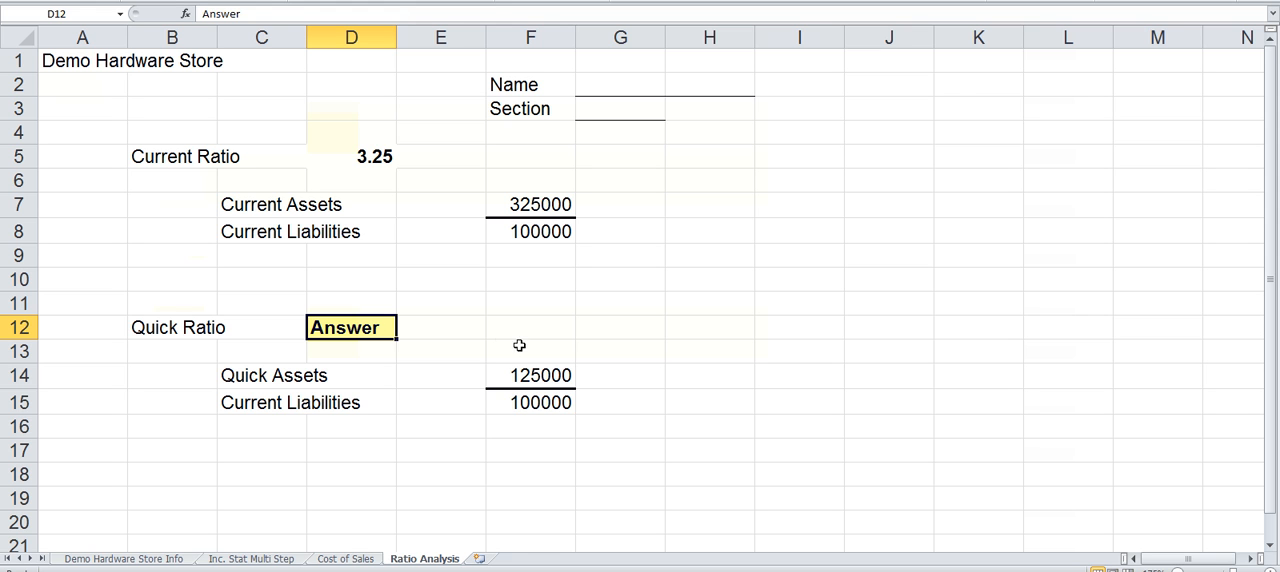
{"action": "type", "text": "="}
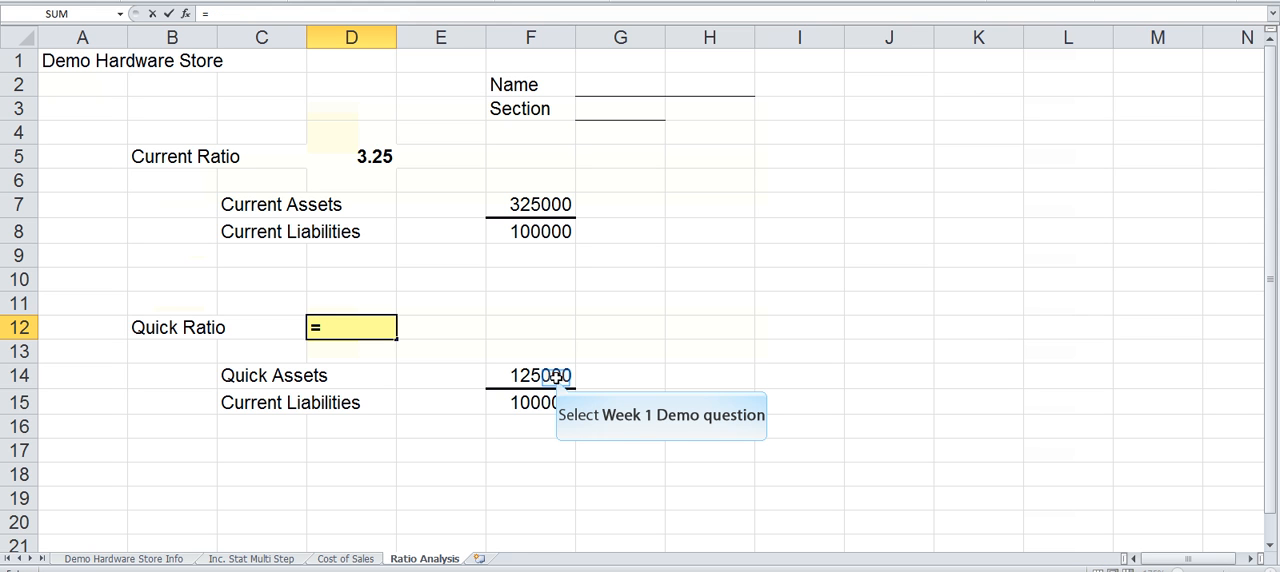
{"action": "left_click", "coordinate": [556, 376]}
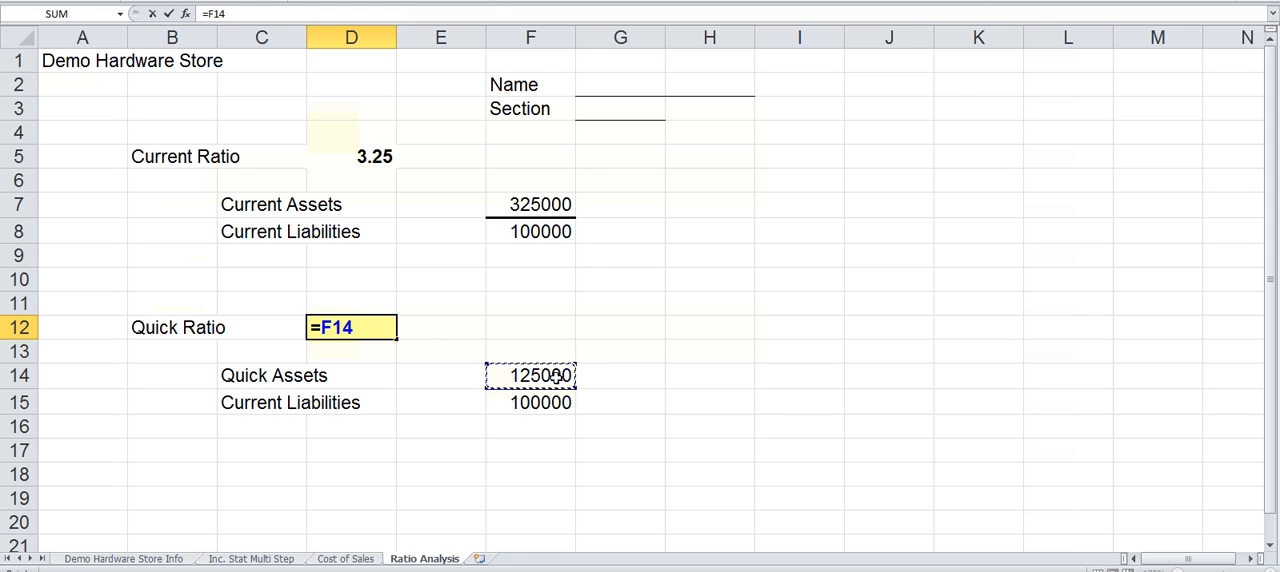
{"action": "type", "text": "/"}
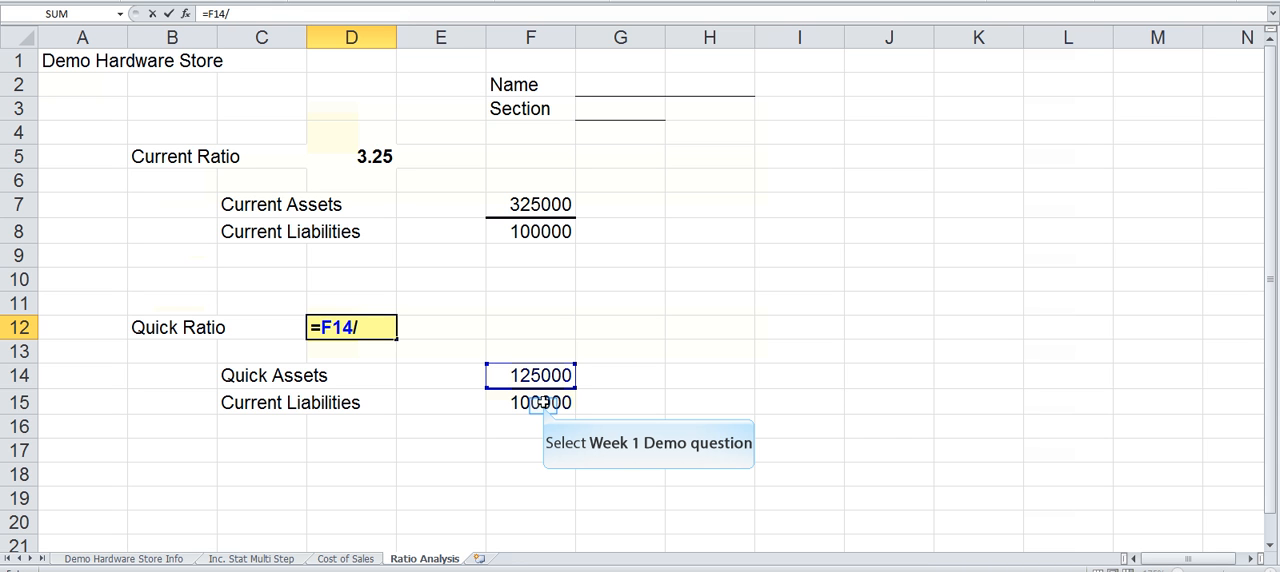
{"action": "left_click", "coordinate": [541, 403]}
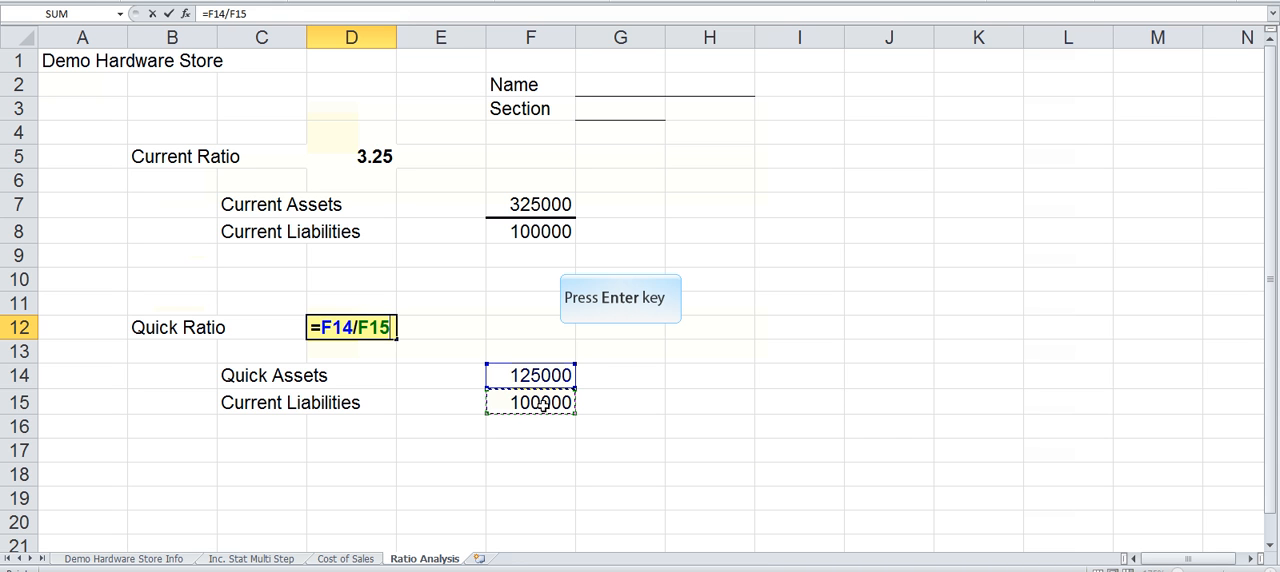
{"action": "key", "text": "Return"}
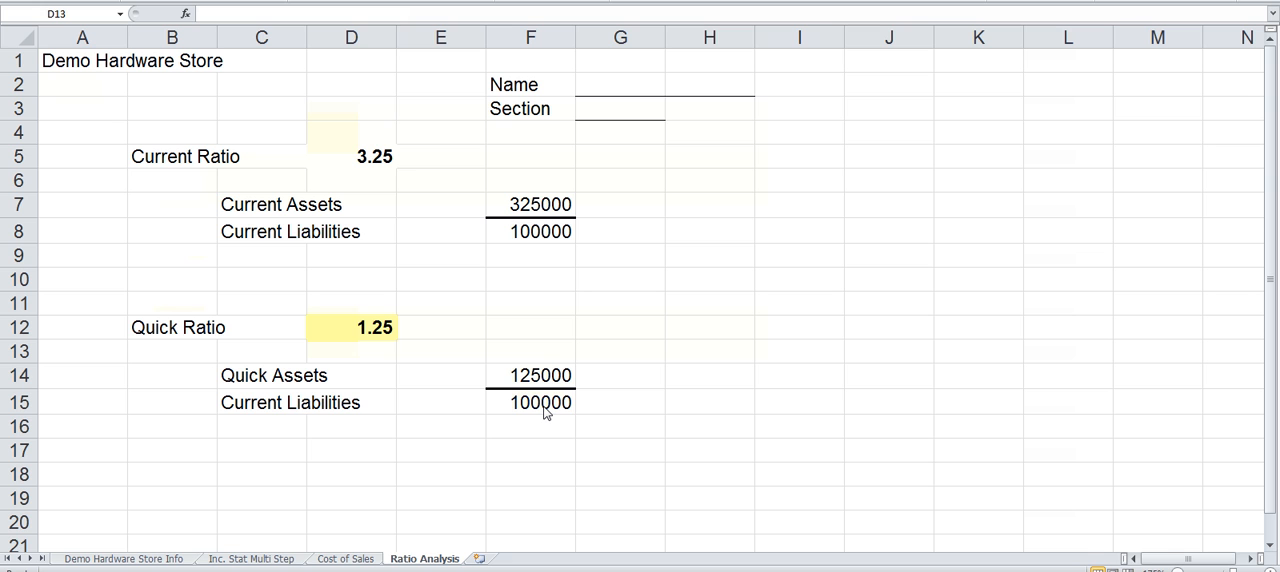